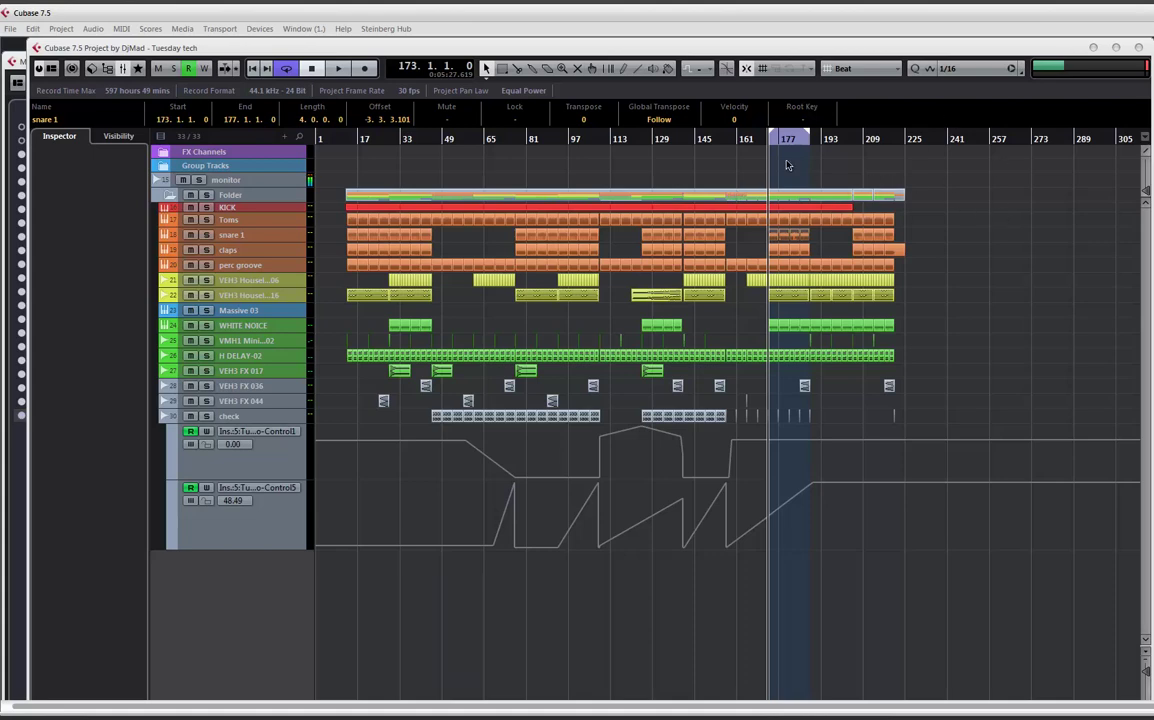
Play the looped section from bar 173 and magnify the arrangement's timeline around that section.
{"action": "key", "text": "space"}
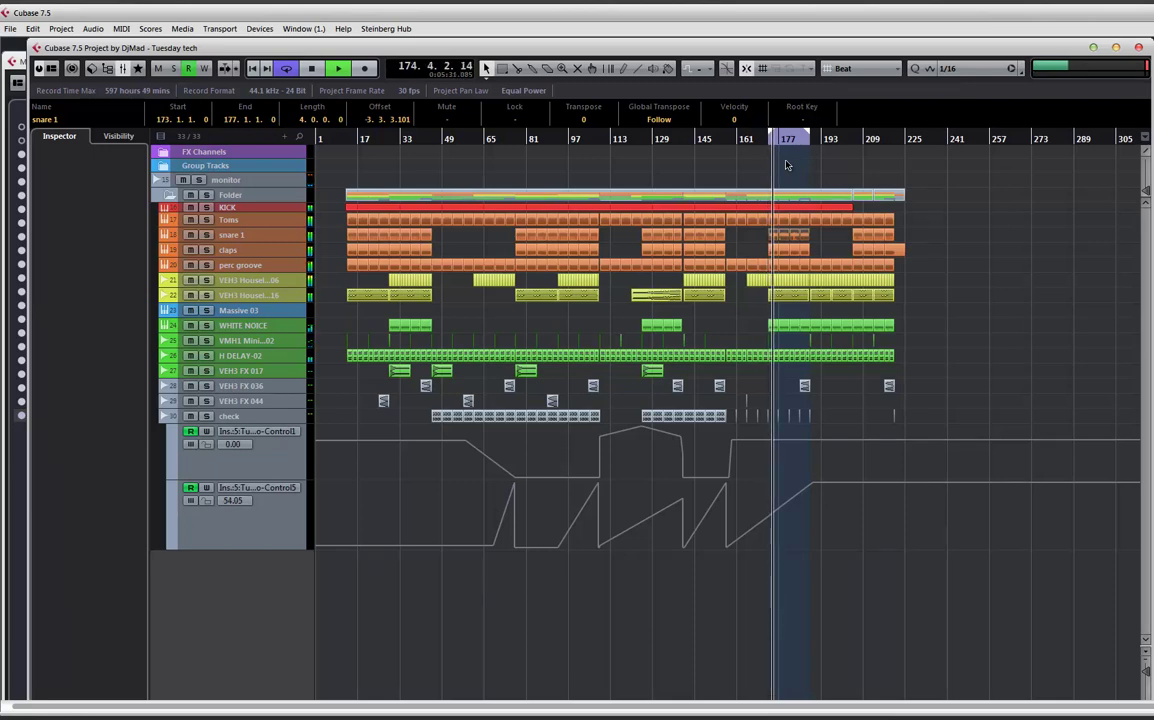
{"action": "key", "text": "h"}
{"action": "key", "text": "h"}
{"action": "key", "text": "h"}
{"action": "key", "text": "h"}
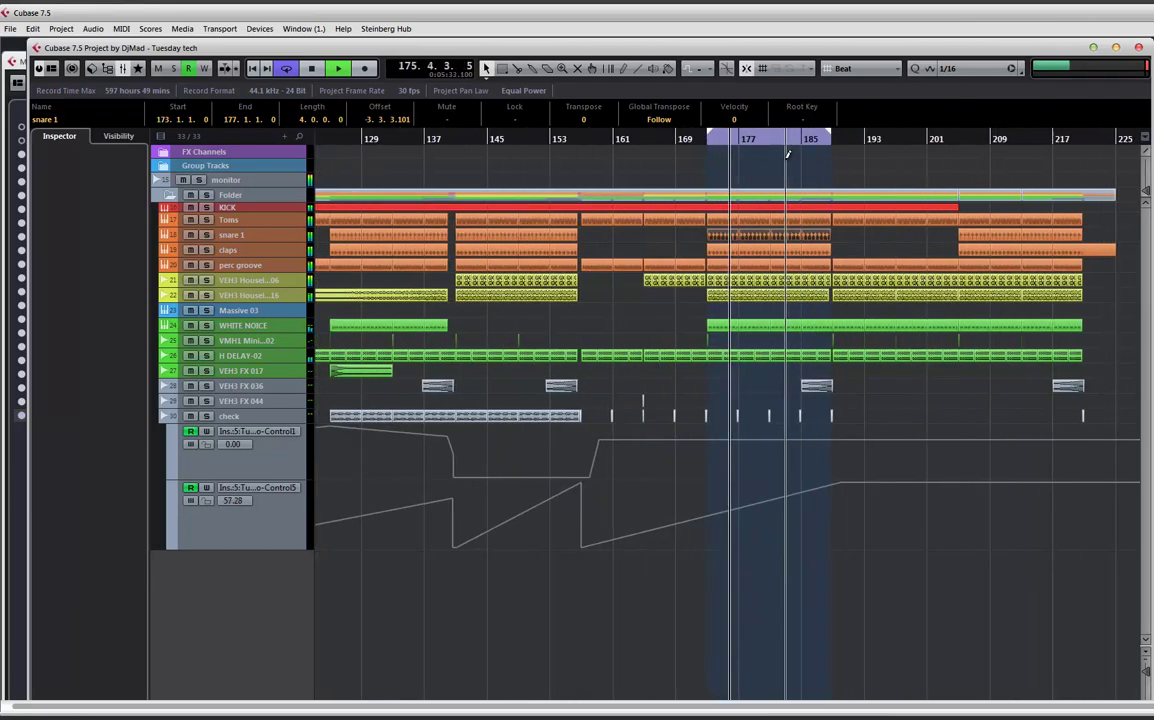
{"action": "key", "text": "h"}
{"action": "key", "text": "h"}
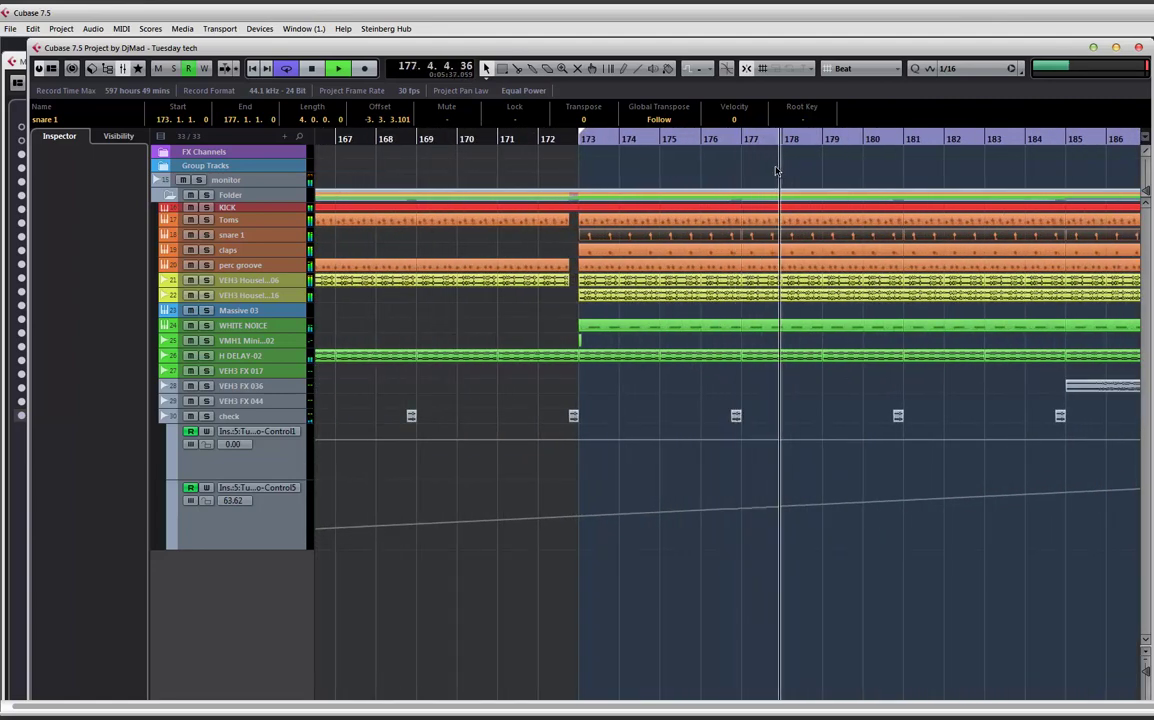
{"action": "scroll", "coordinate": [801, 170], "scroll_direction": "right", "scroll_amount": 3}
Enlarge the track rows to examine the drum events from bar 173, and stop playback.
{"action": "key", "text": "shift+h"}
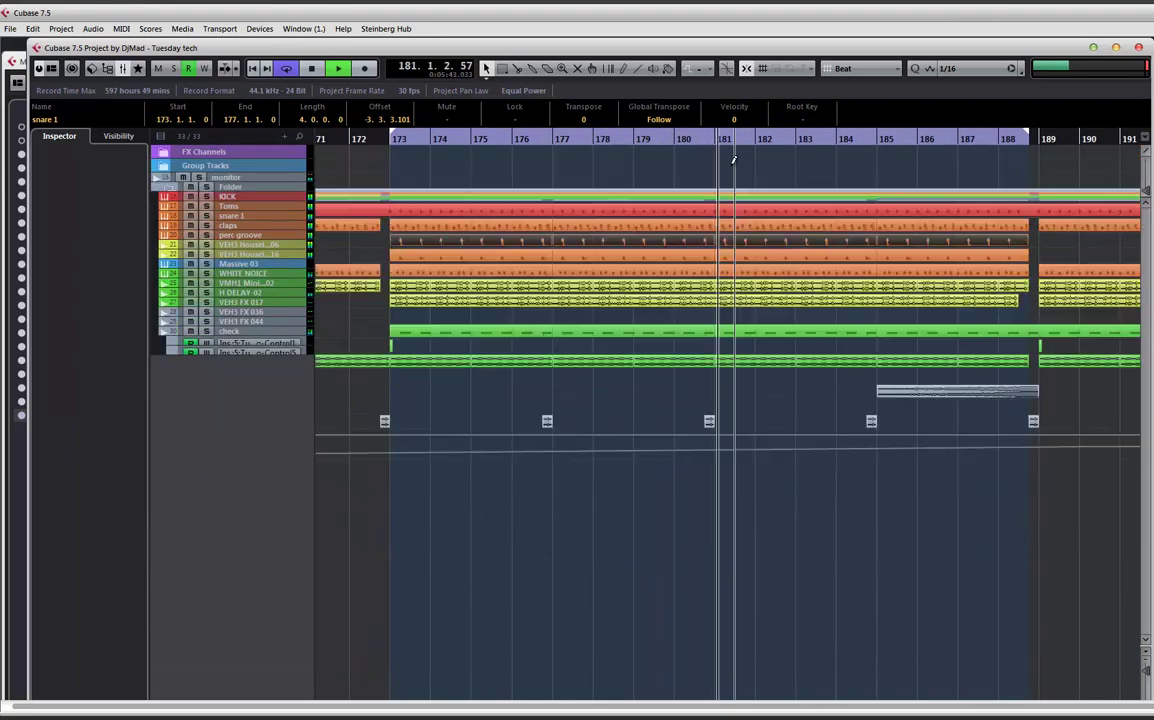
{"action": "key", "text": "shift+h"}
{"action": "scroll", "coordinate": [733, 200], "scroll_direction": "up", "scroll_amount": 3}
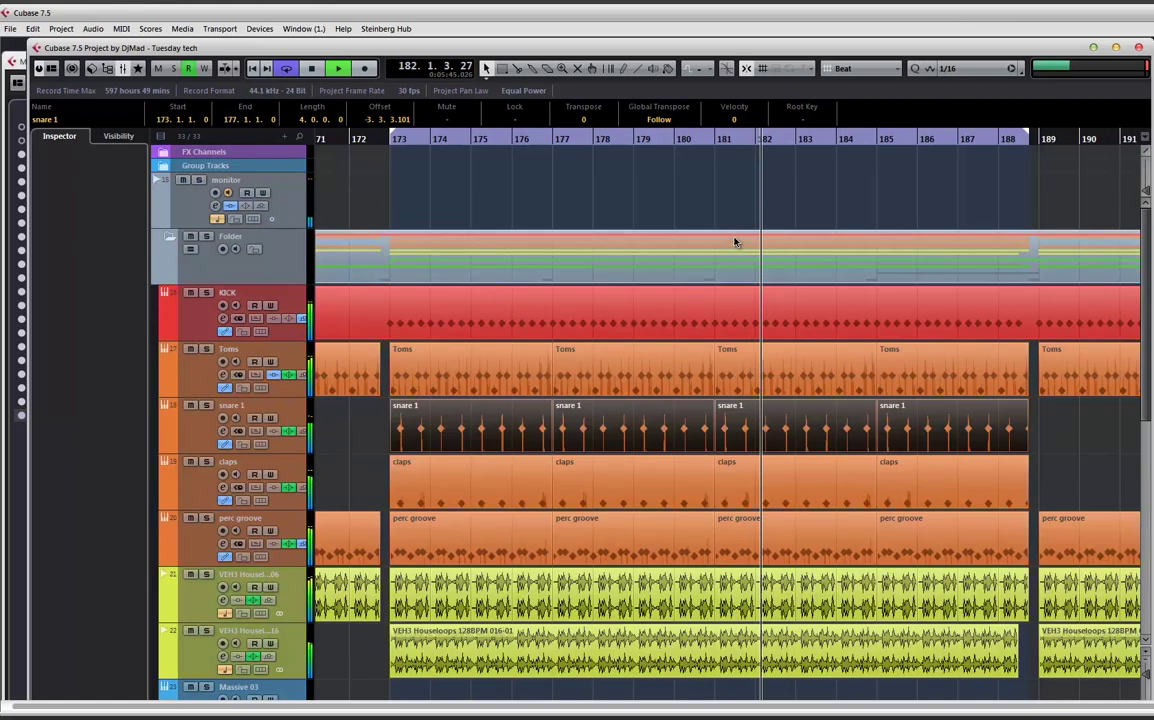
{"action": "scroll", "coordinate": [737, 245], "scroll_direction": "down", "scroll_amount": 4}
{"action": "scroll", "coordinate": [650, 290], "scroll_direction": "up", "scroll_amount": 2}
{"action": "scroll", "coordinate": [607, 325], "scroll_direction": "up", "scroll_amount": 3}
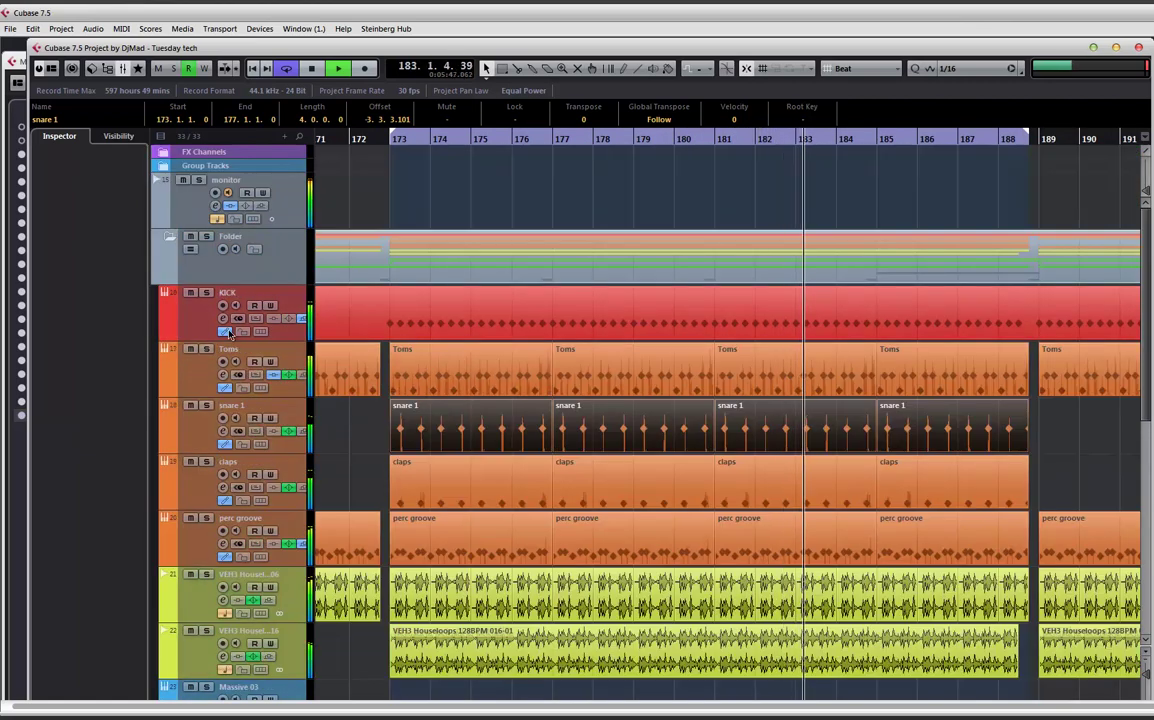
{"action": "key", "text": "space"}
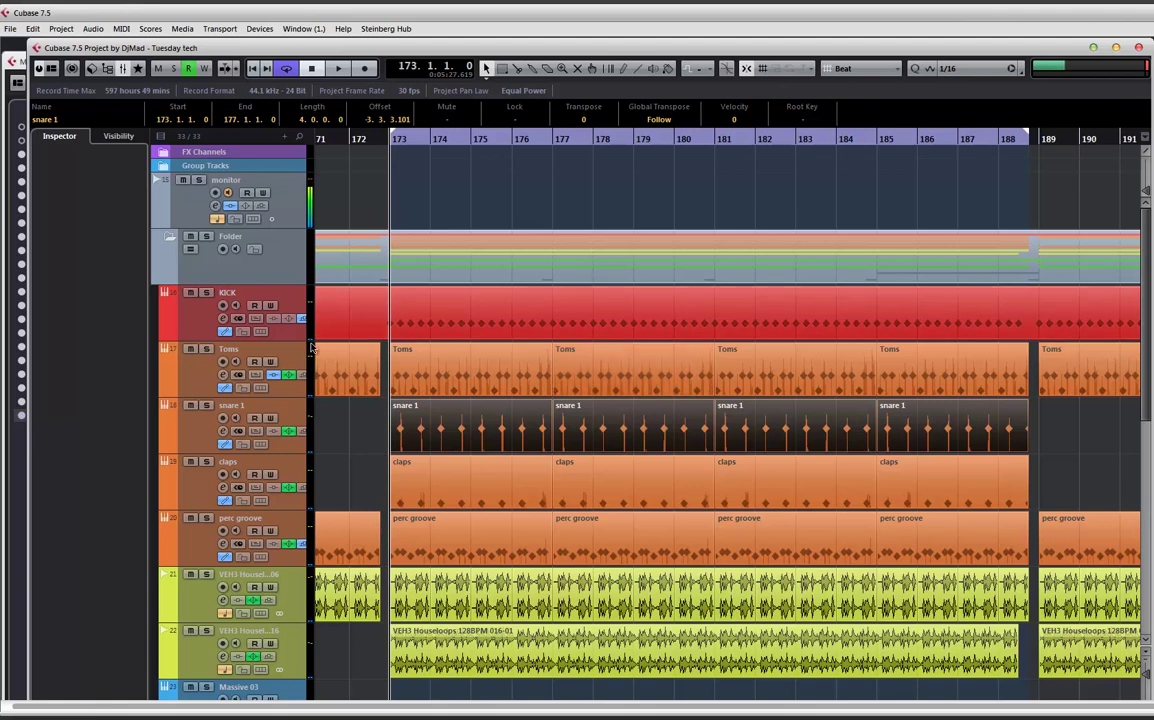
Listen to the Toms track in solo from bar 173, then stop playback and turn its solo off.
{"action": "key", "text": "space"}
{"action": "left_click", "coordinate": [207, 351]}
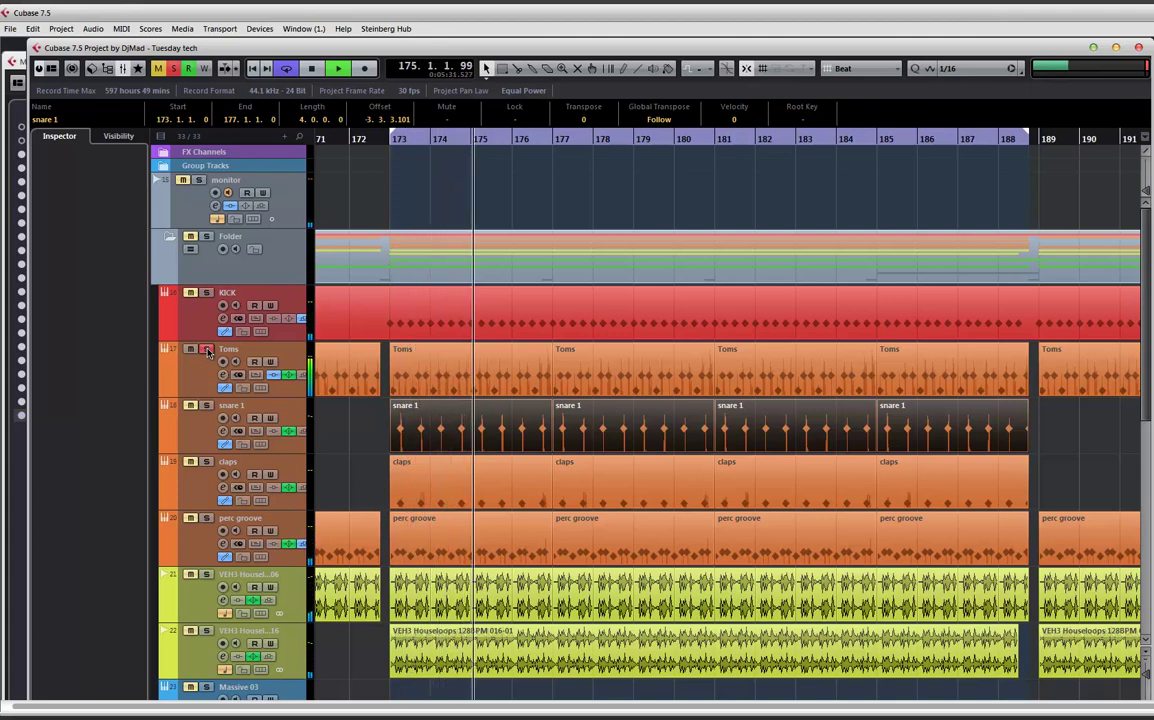
{"action": "key", "text": "space"}
{"action": "left_click", "coordinate": [207, 351]}
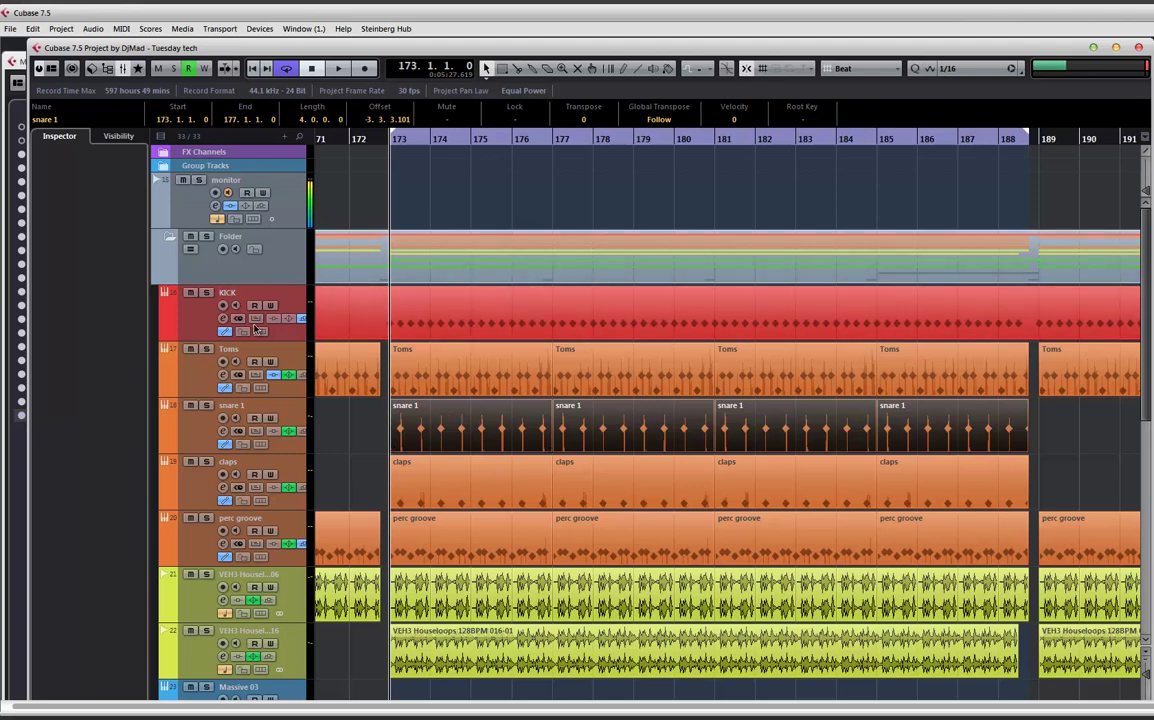
Select the Toms track and compare the full mix with the Toms in solo, ending with playback stopped and solo off.
{"action": "key", "text": "space"}
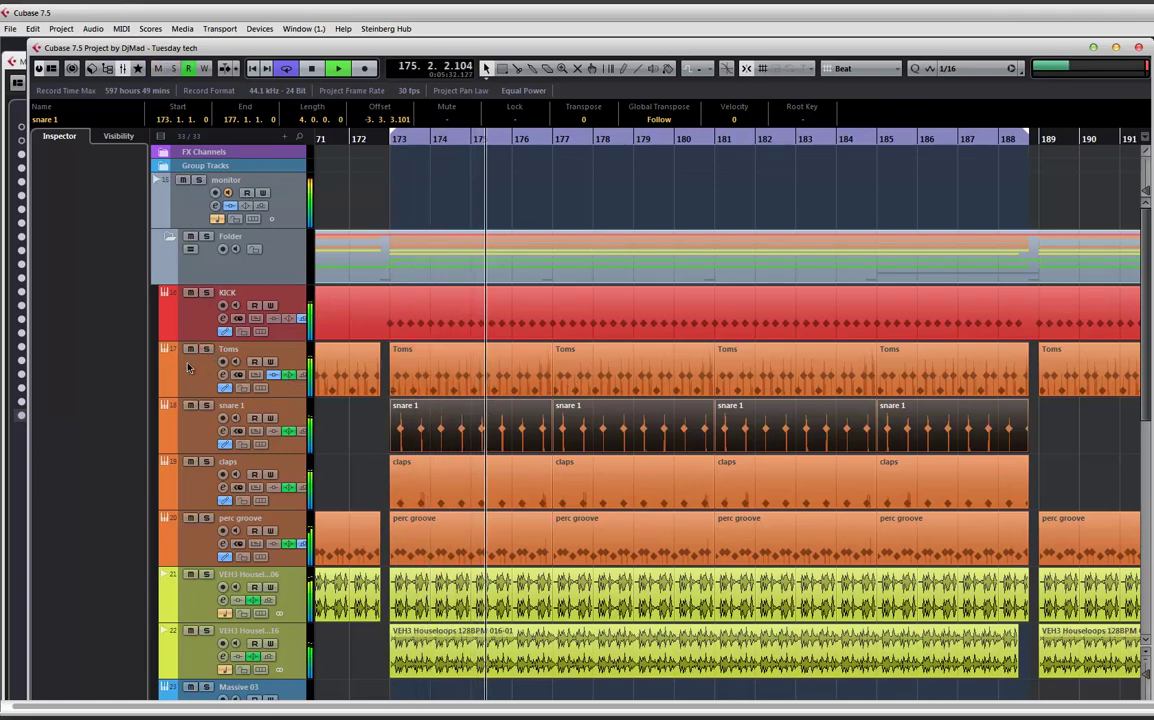
{"action": "left_click", "coordinate": [220, 375]}
{"action": "key", "text": "space"}
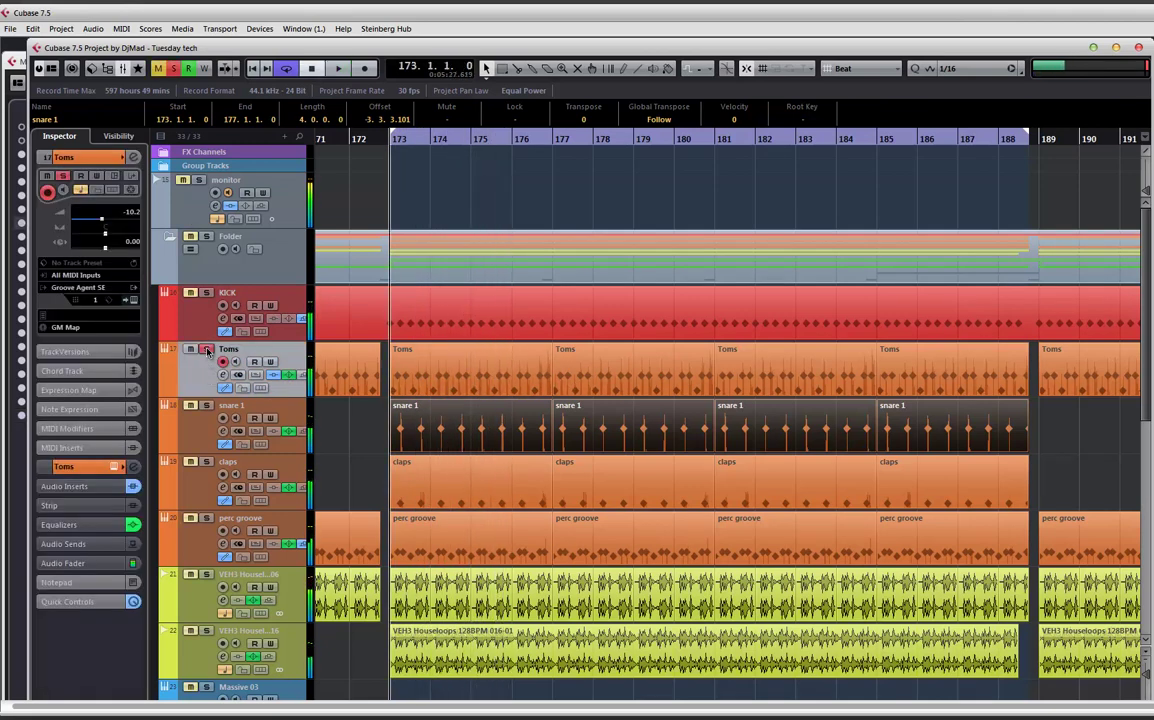
{"action": "left_click", "coordinate": [207, 350]}
{"action": "key", "text": "space"}
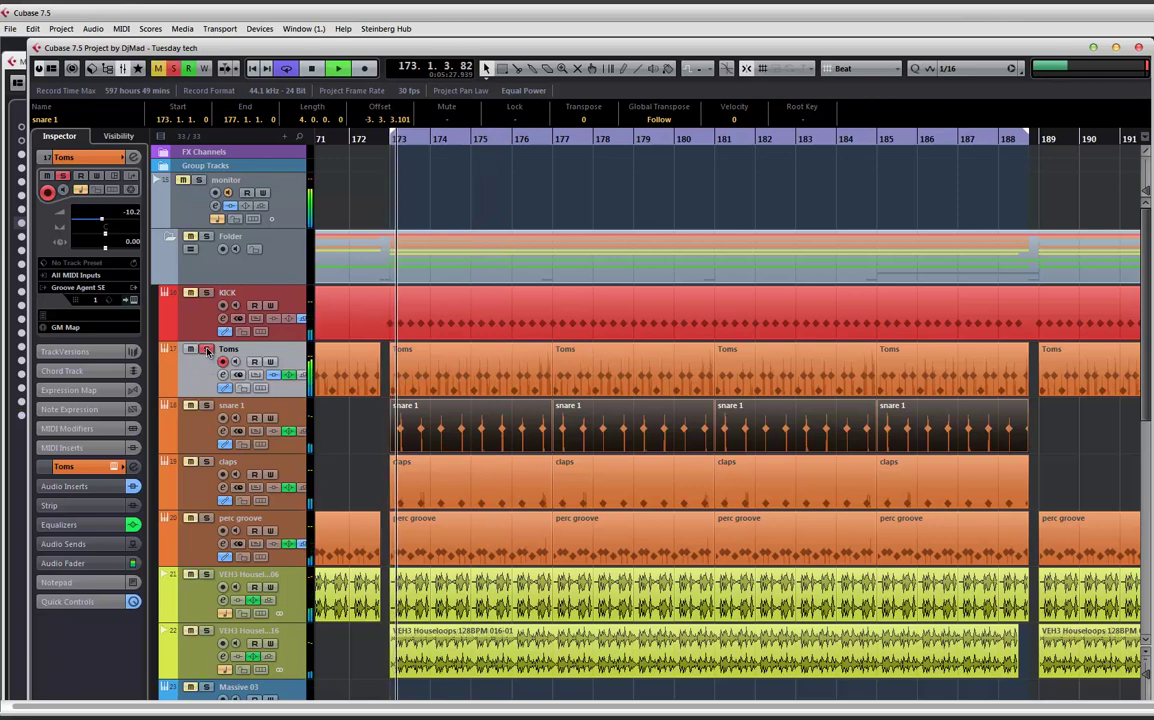
{"action": "key", "text": "space"}
{"action": "left_click", "coordinate": [207, 350]}
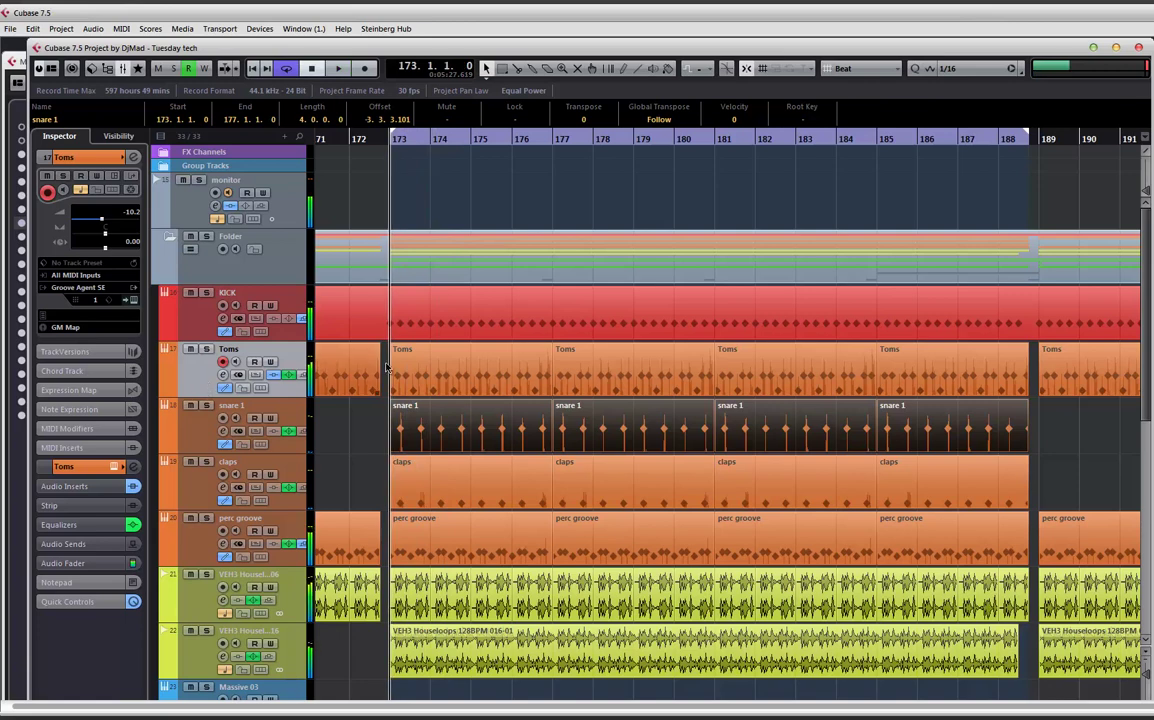
Open the Toms track's channel settings and bring the whole window into view.
{"action": "left_click", "coordinate": [437, 374]}
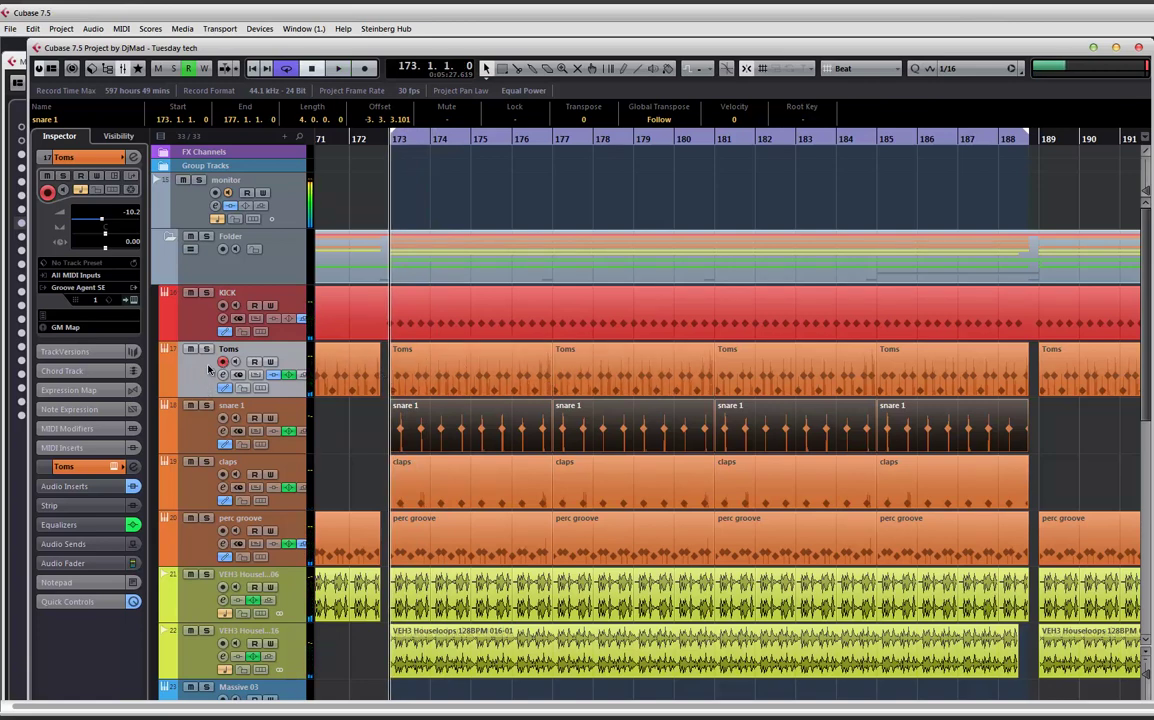
{"action": "left_click", "coordinate": [133, 158]}
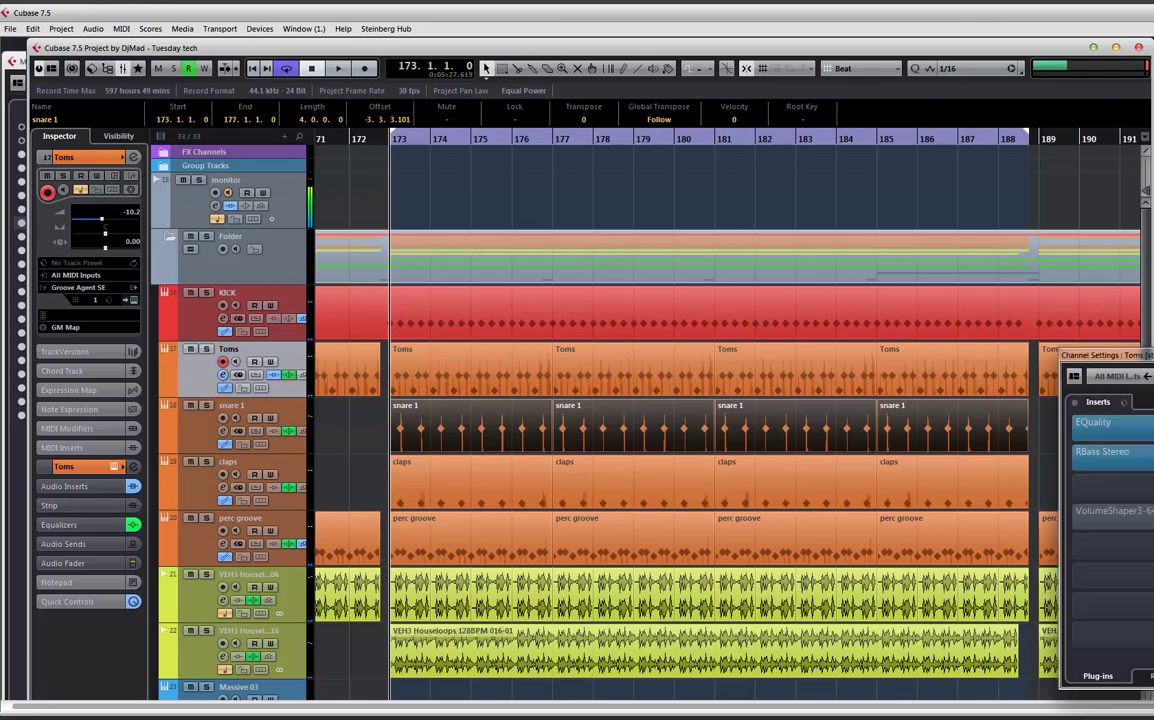
{"action": "left_click_drag", "start_coordinate": [1110, 355], "coordinate": [359, 212]}
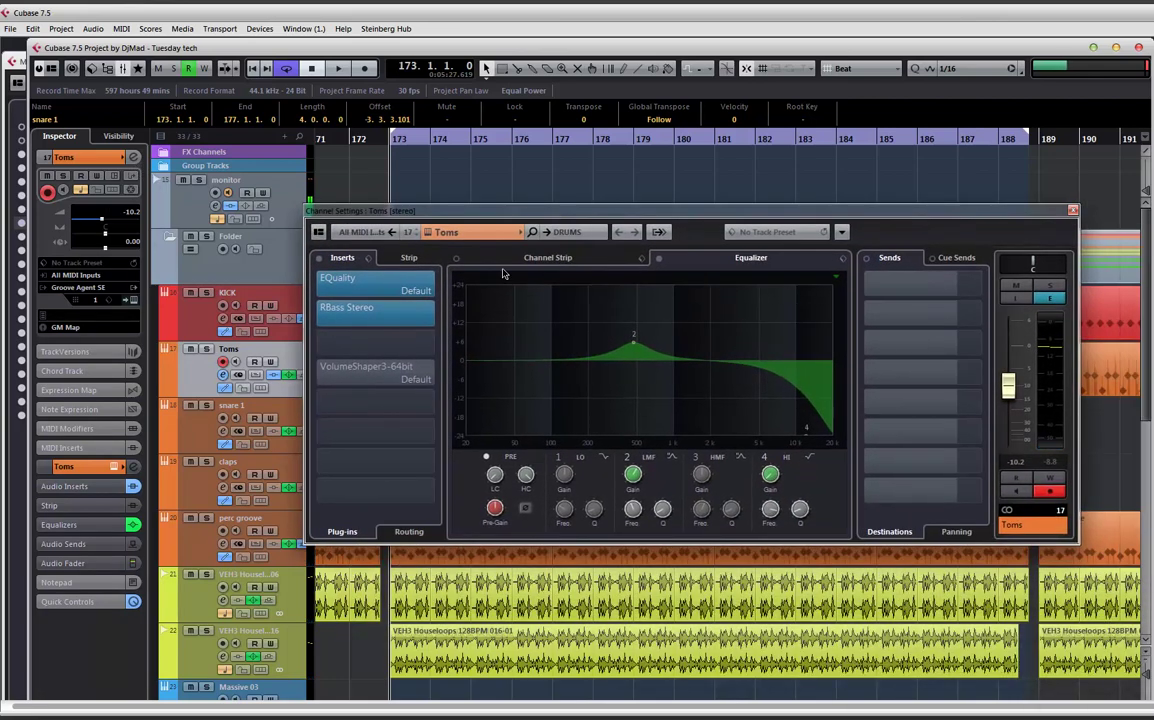
Load the Standard Compressor in the Toms channel strip, enable its side-chain, and place the window clear of the KICK track.
{"action": "left_click", "coordinate": [576, 260]}
{"action": "left_click", "coordinate": [589, 283]}
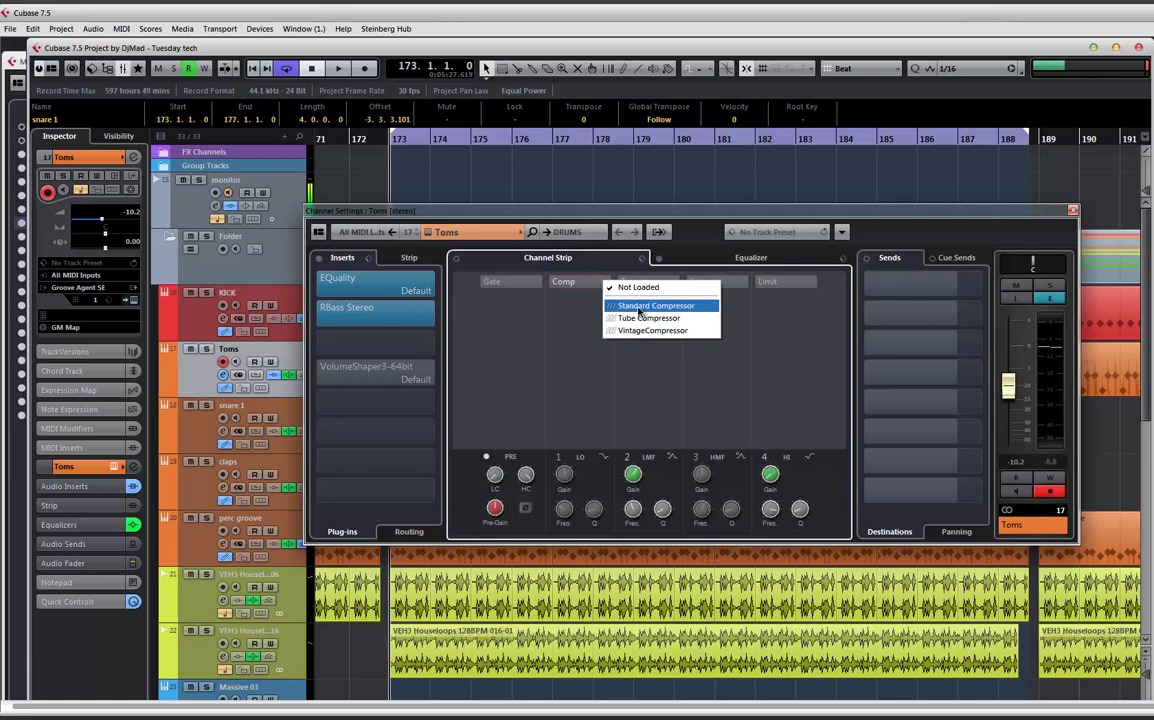
{"action": "left_click", "coordinate": [638, 308]}
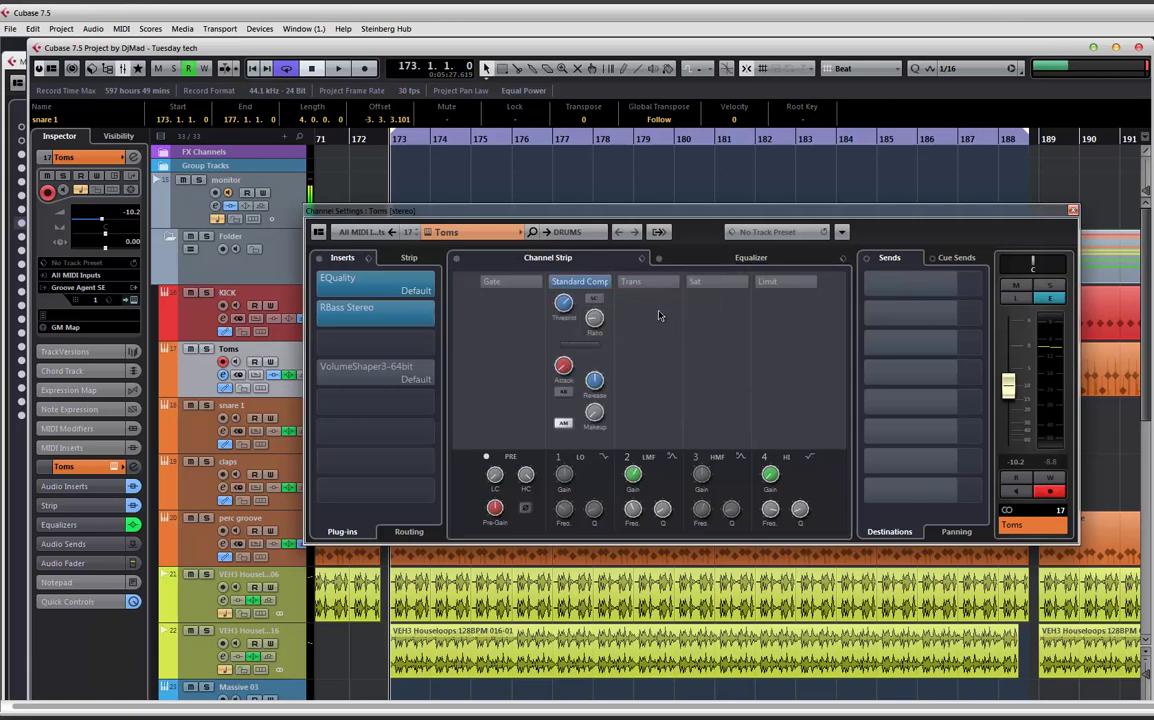
{"action": "left_click", "coordinate": [590, 298]}
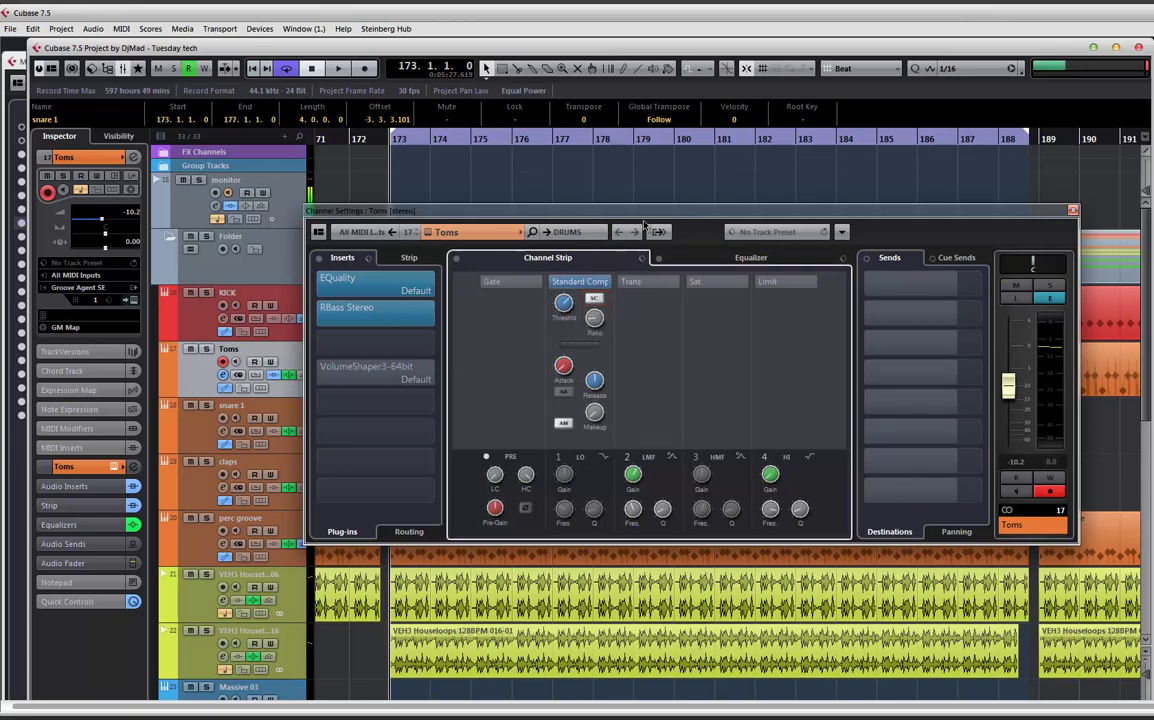
{"action": "left_click_drag", "start_coordinate": [596, 213], "coordinate": [579, 316]}
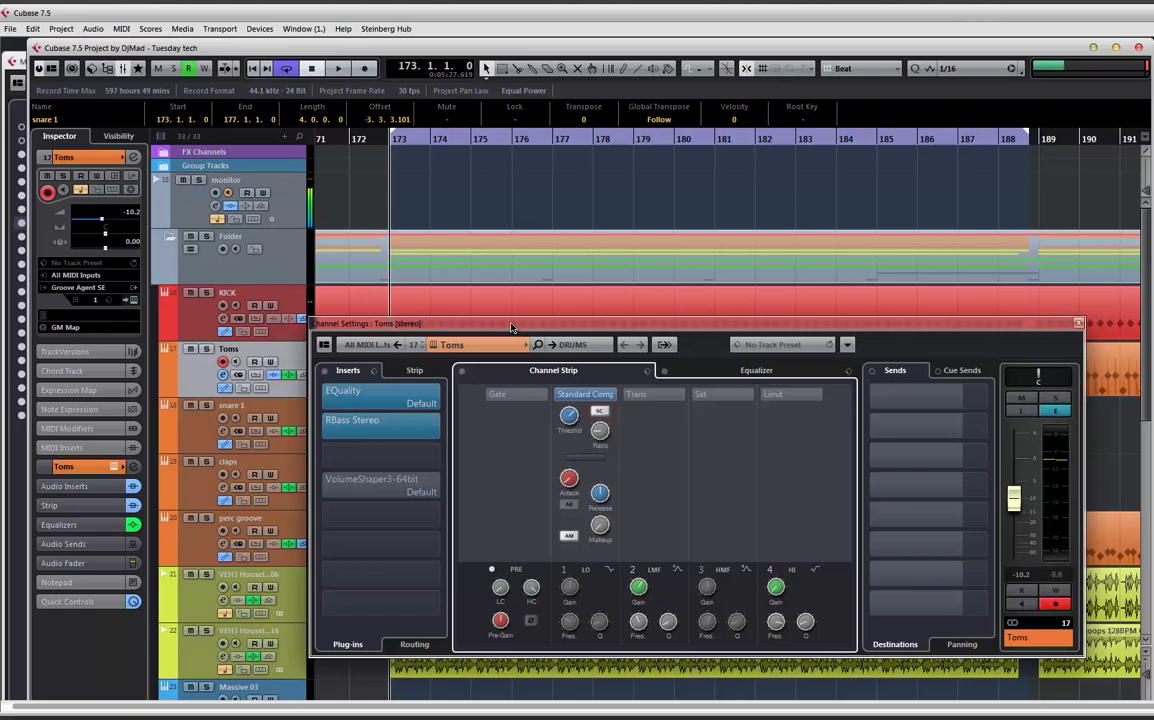
{"action": "left_click_drag", "start_coordinate": [511, 327], "coordinate": [594, 380]}
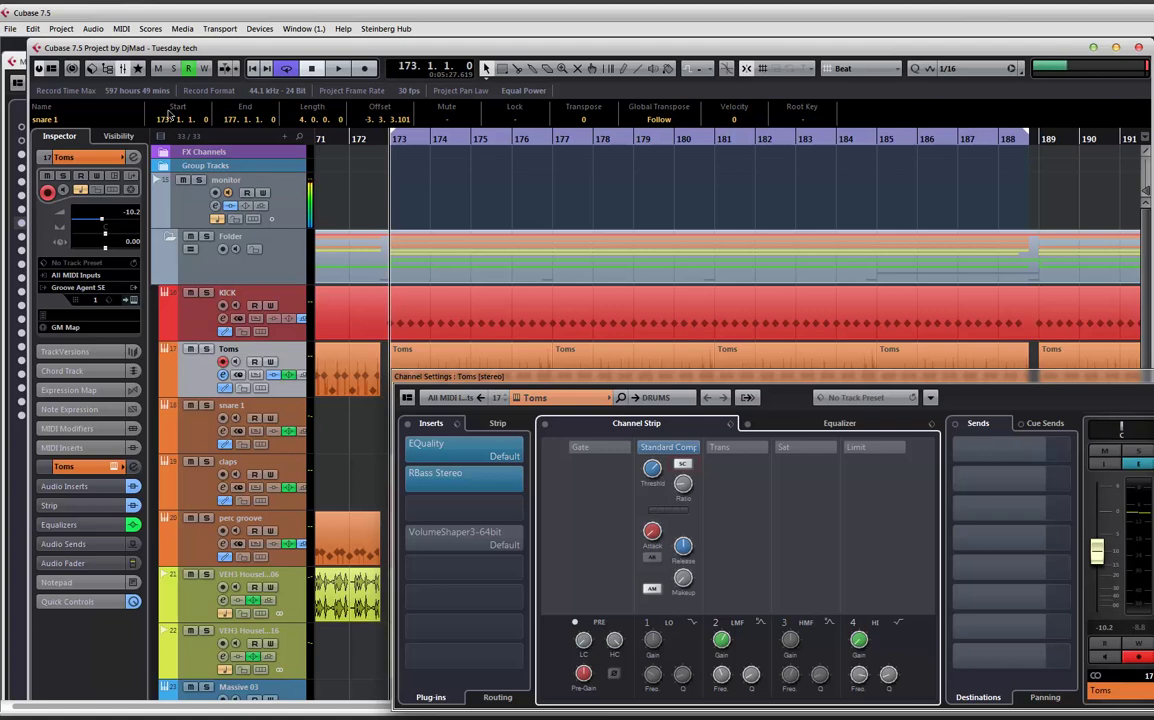
Add one instrument track below the KICK track with Groove Agent SE as its instrument.
{"action": "left_click", "coordinate": [203, 319]}
{"action": "right_click", "coordinate": [203, 319]}
{"action": "mouse_move", "coordinate": [282, 324]}
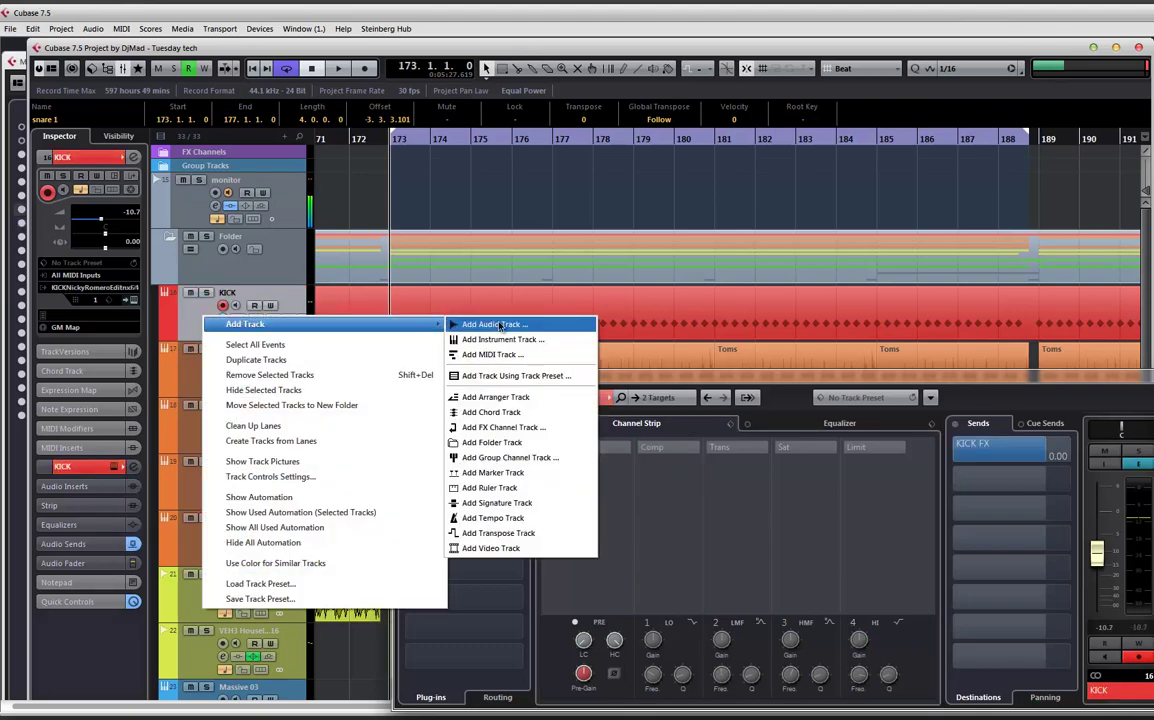
{"action": "left_click", "coordinate": [509, 341]}
{"action": "left_click", "coordinate": [562, 374]}
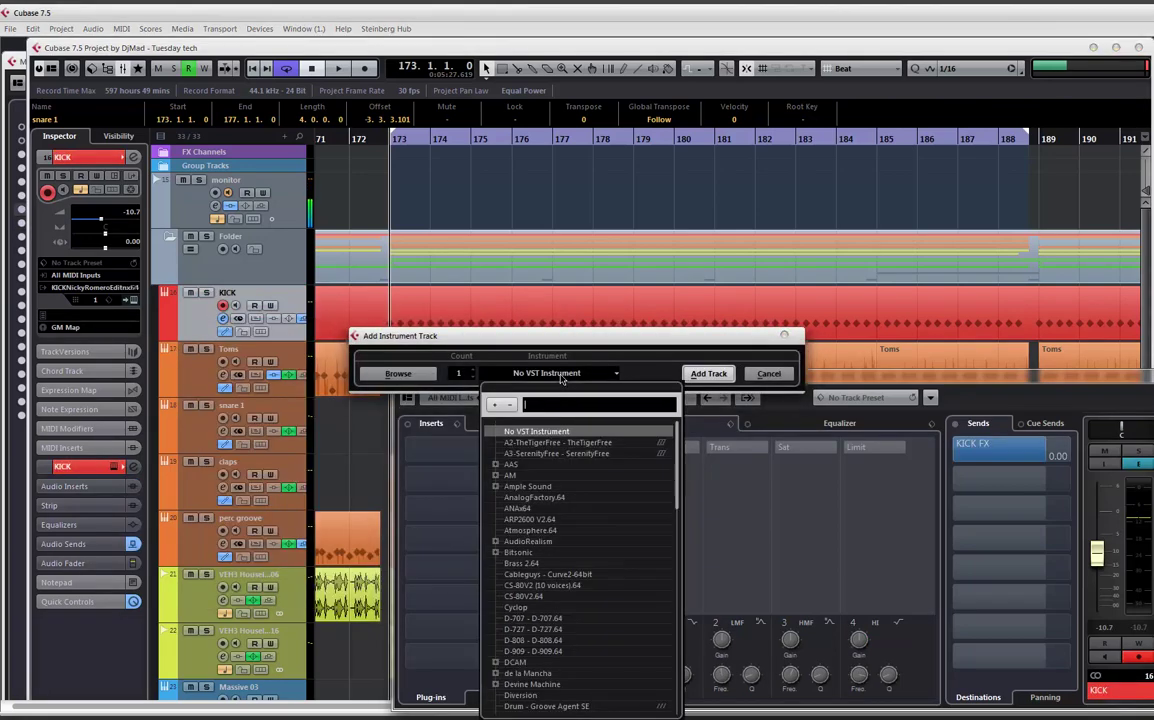
{"action": "type", "text": "groo"}
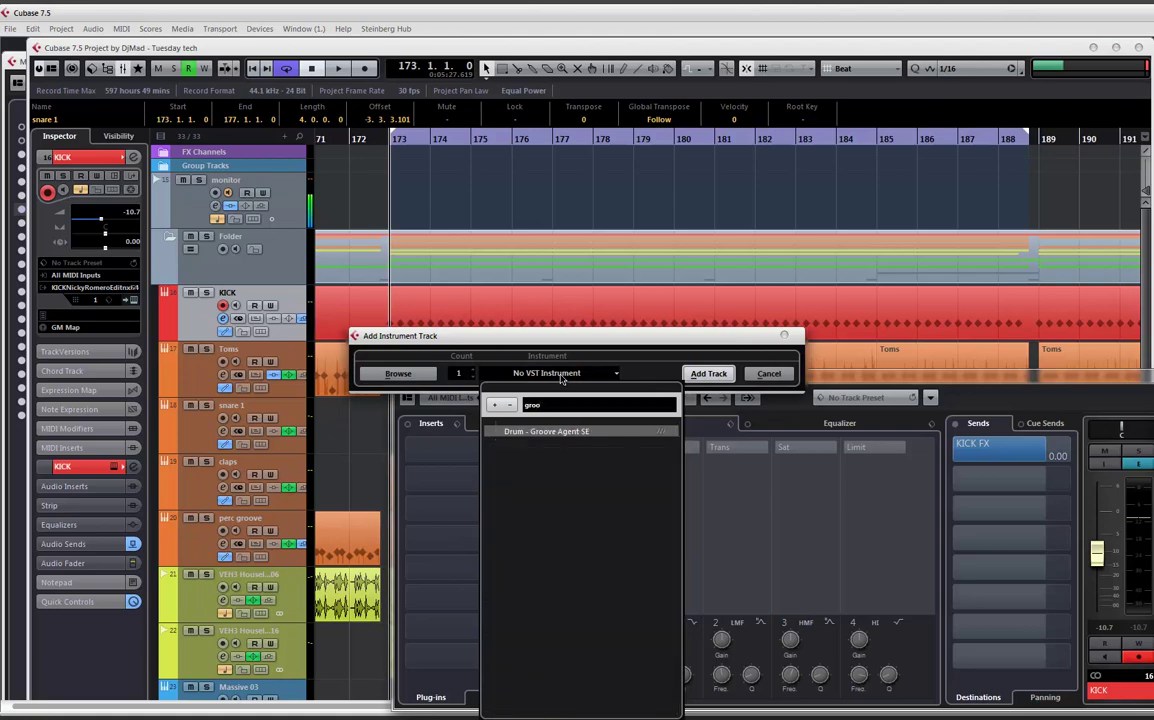
{"action": "key", "text": "Return"}
{"action": "left_click", "coordinate": [696, 374]}
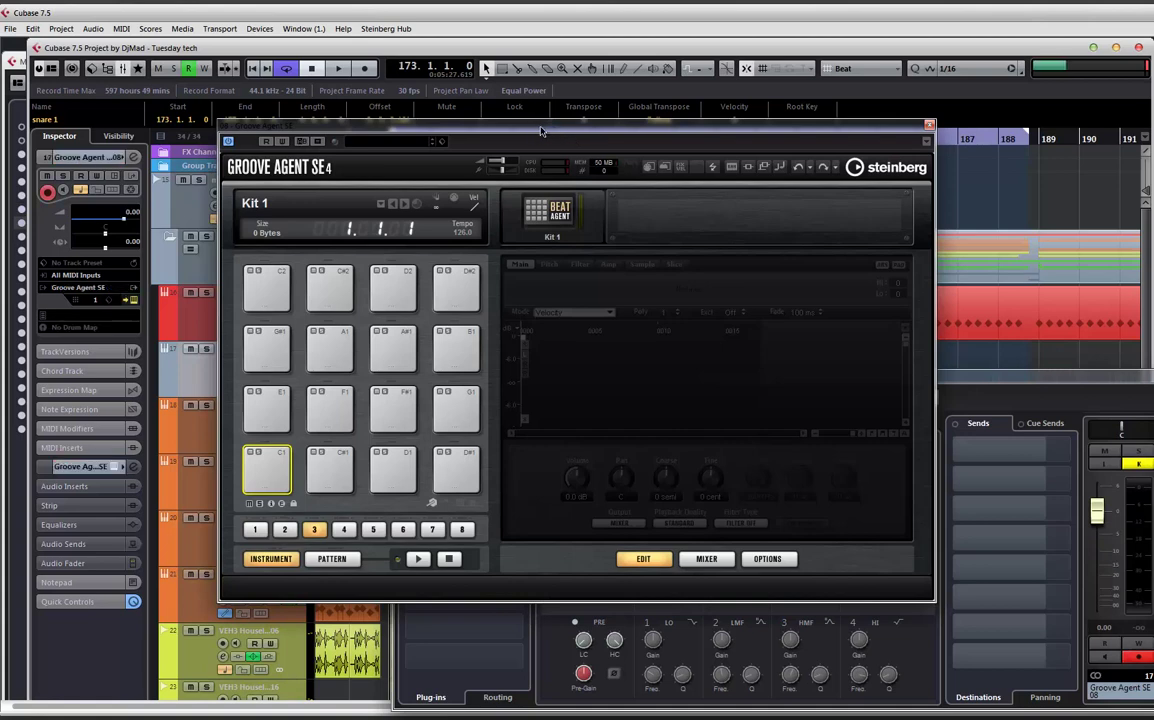
Load the MAD 909 SAMPLES preset into Groove Agent SE.
{"action": "left_click_drag", "start_coordinate": [535, 131], "coordinate": [603, 129]}
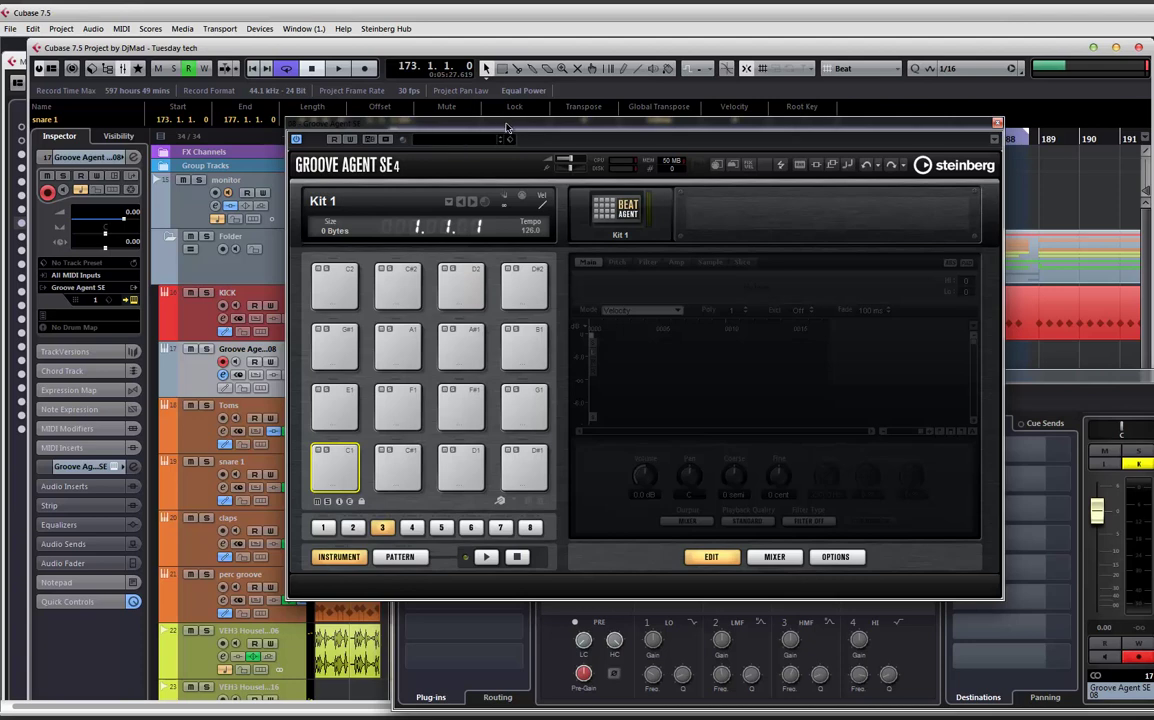
{"action": "left_click_drag", "start_coordinate": [507, 128], "coordinate": [538, 126]}
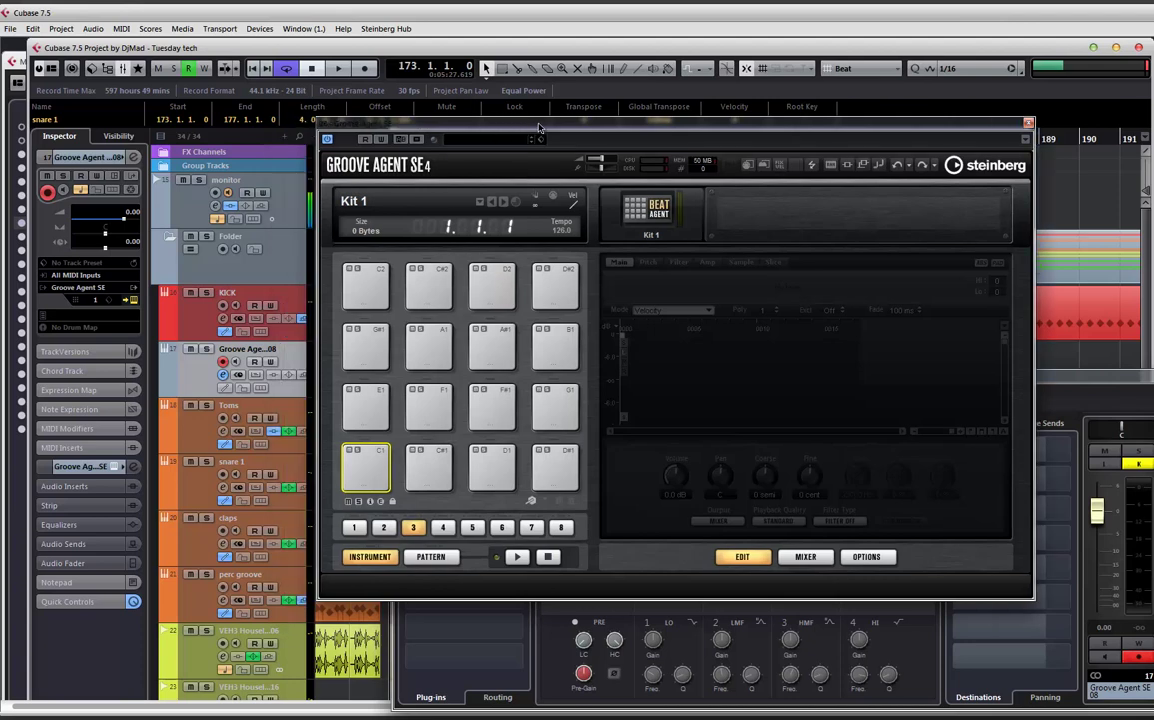
{"action": "left_click", "coordinate": [481, 140]}
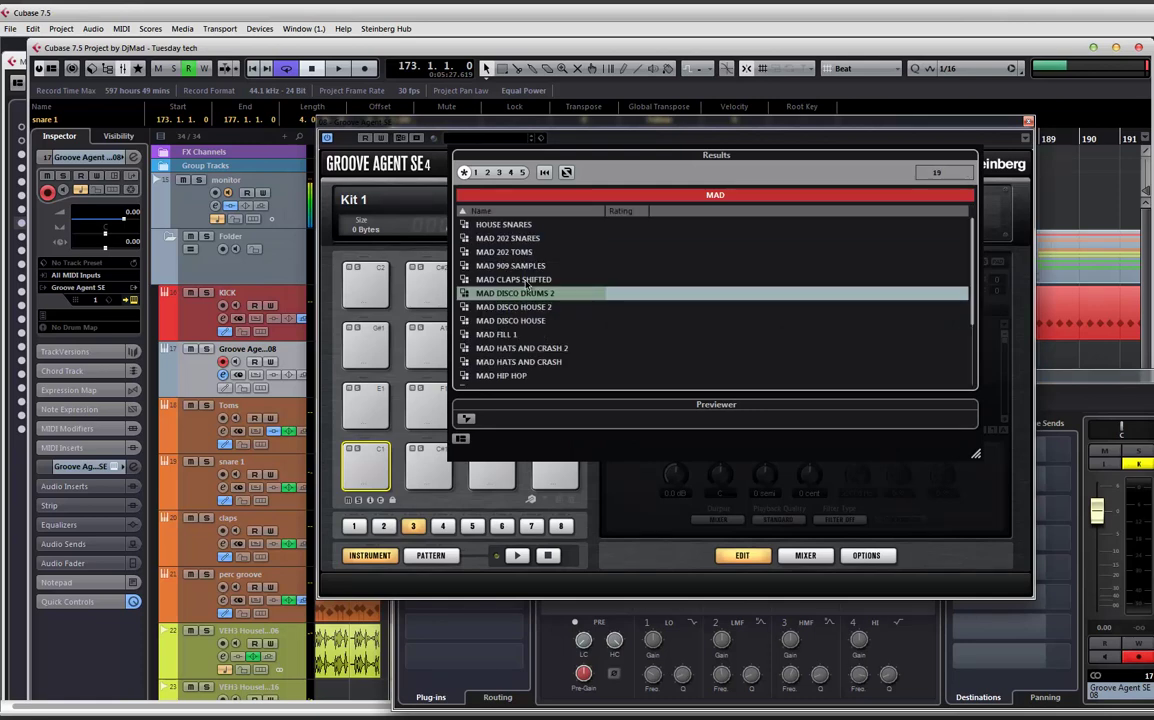
{"action": "double_click", "coordinate": [511, 266]}
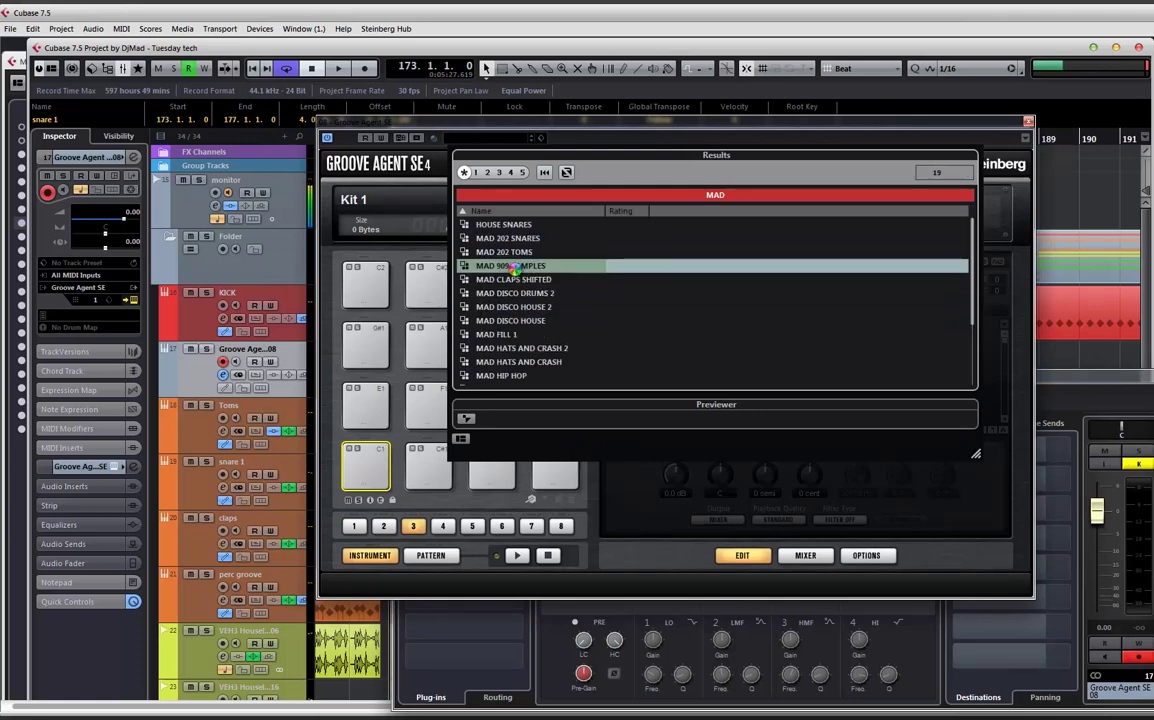
Audition the TR-909 snare samples across the upper three rows of kit pads.
{"action": "left_click", "coordinate": [371, 292]}
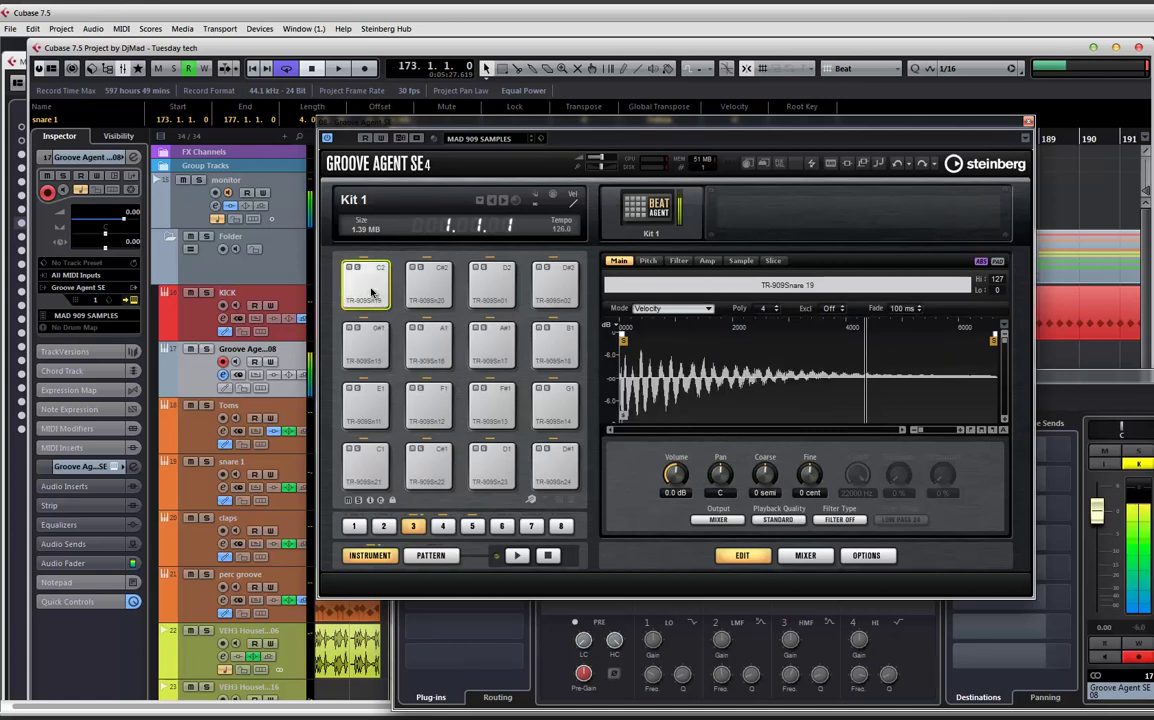
{"action": "left_click", "coordinate": [371, 292]}
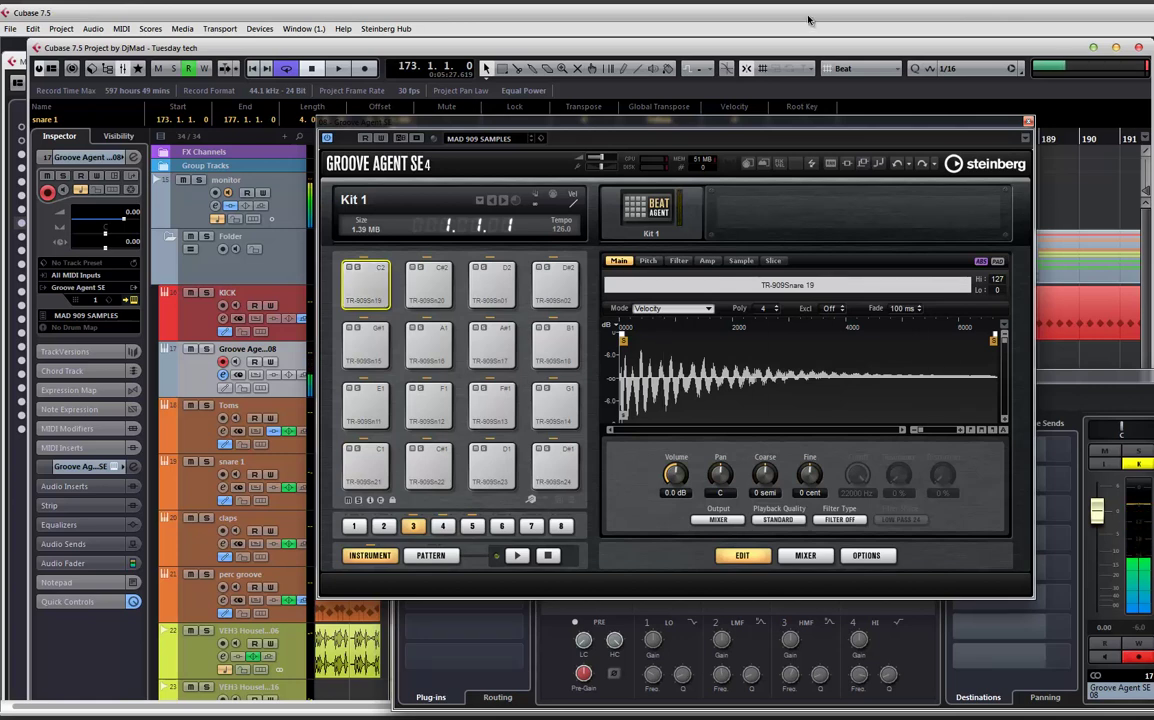
{"action": "left_click", "coordinate": [366, 343]}
{"action": "left_click", "coordinate": [428, 343]}
{"action": "left_click", "coordinate": [365, 415]}
{"action": "left_click", "coordinate": [428, 405]}
{"action": "left_click", "coordinate": [491, 405]}
{"action": "left_click", "coordinate": [554, 405]}
{"action": "left_click", "coordinate": [556, 350]}
{"action": "left_click", "coordinate": [554, 285]}
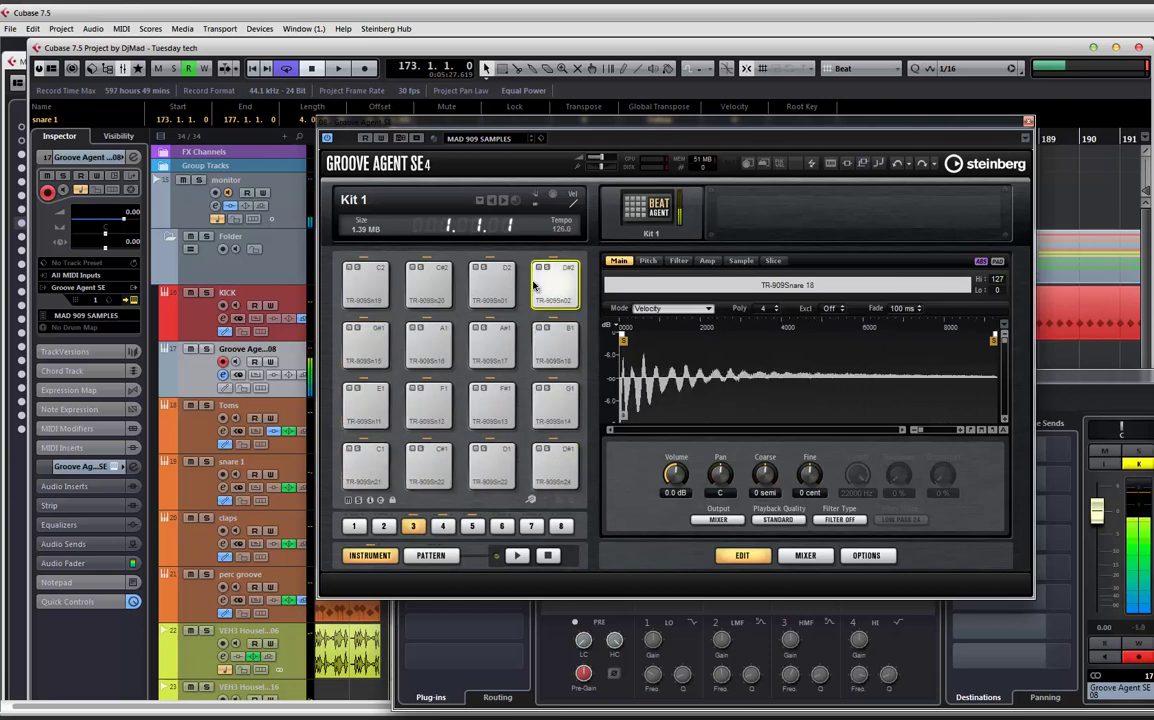
{"action": "left_click", "coordinate": [491, 285]}
{"action": "left_click", "coordinate": [428, 285]}
{"action": "left_click", "coordinate": [485, 290]}
Select the C2 pad with TR-909Snare 19 and shorten the sample's end to about 1000 on the waveform ruler.
{"action": "left_click", "coordinate": [375, 288]}
{"action": "left_click", "coordinate": [380, 288]}
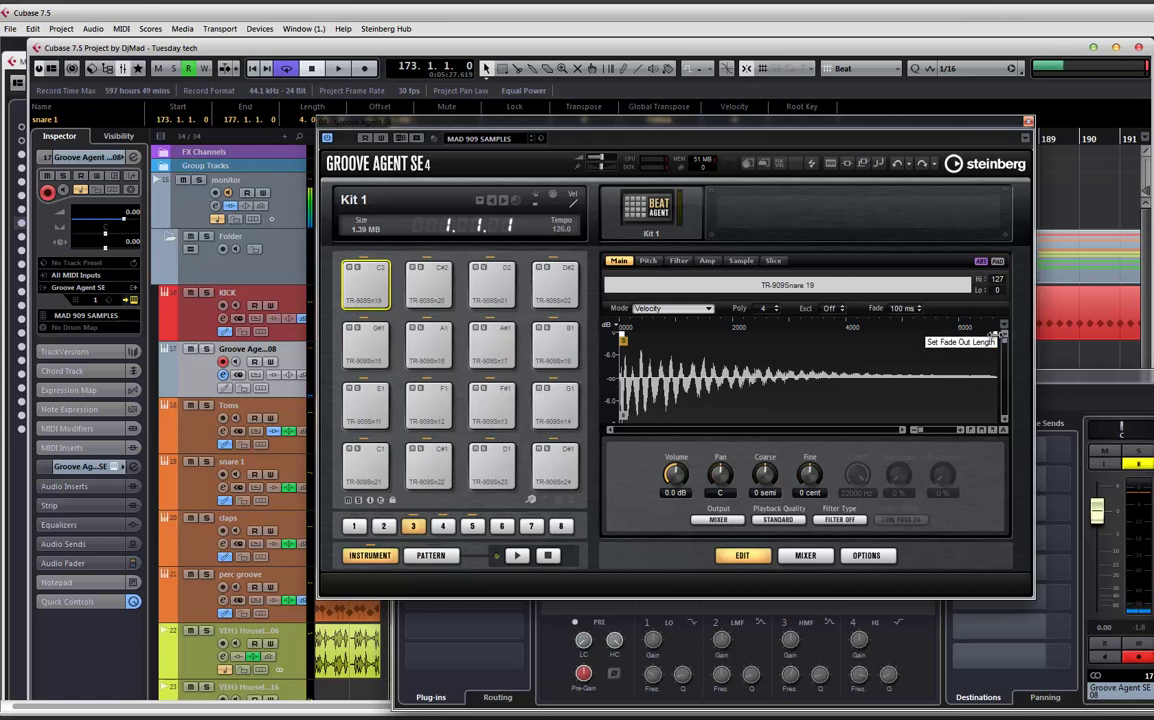
{"action": "mouse_move", "coordinate": [994, 335]}
{"action": "left_mouse_down"}
{"action": "mouse_move", "coordinate": [889, 333]}
{"action": "mouse_move", "coordinate": [991, 342]}
{"action": "left_mouse_up"}
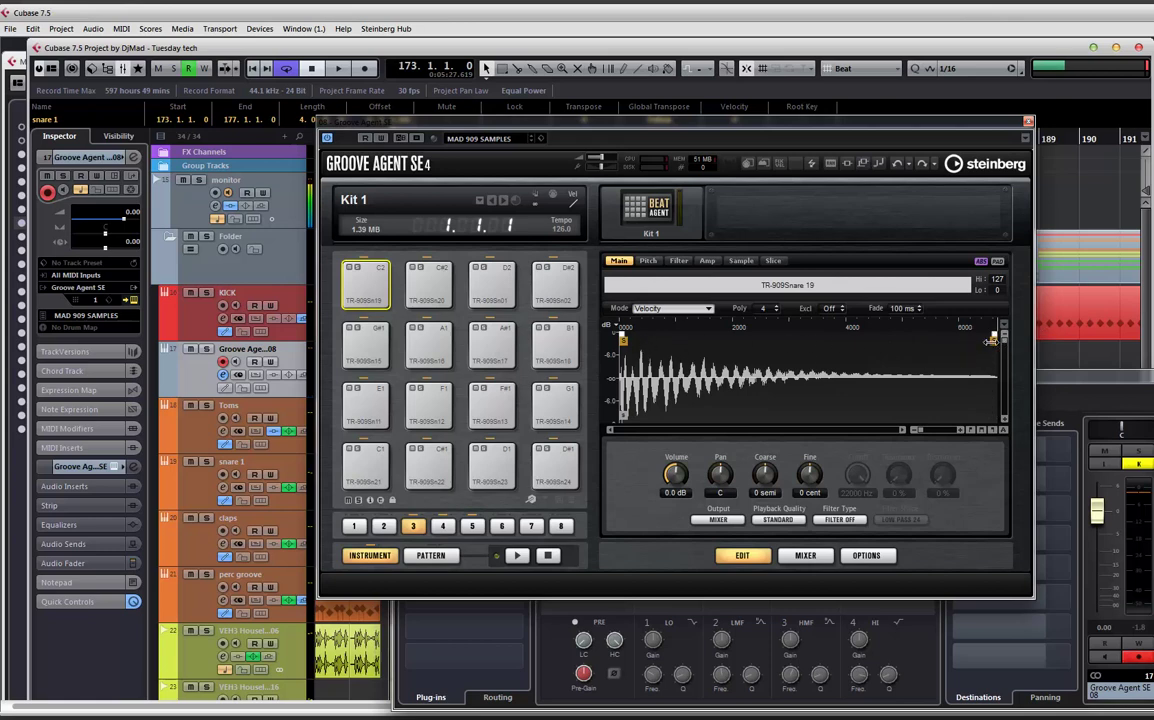
{"action": "mouse_move", "coordinate": [991, 341]}
{"action": "left_mouse_down"}
{"action": "mouse_move", "coordinate": [645, 341]}
{"action": "mouse_move", "coordinate": [673, 341]}
{"action": "left_mouse_up"}
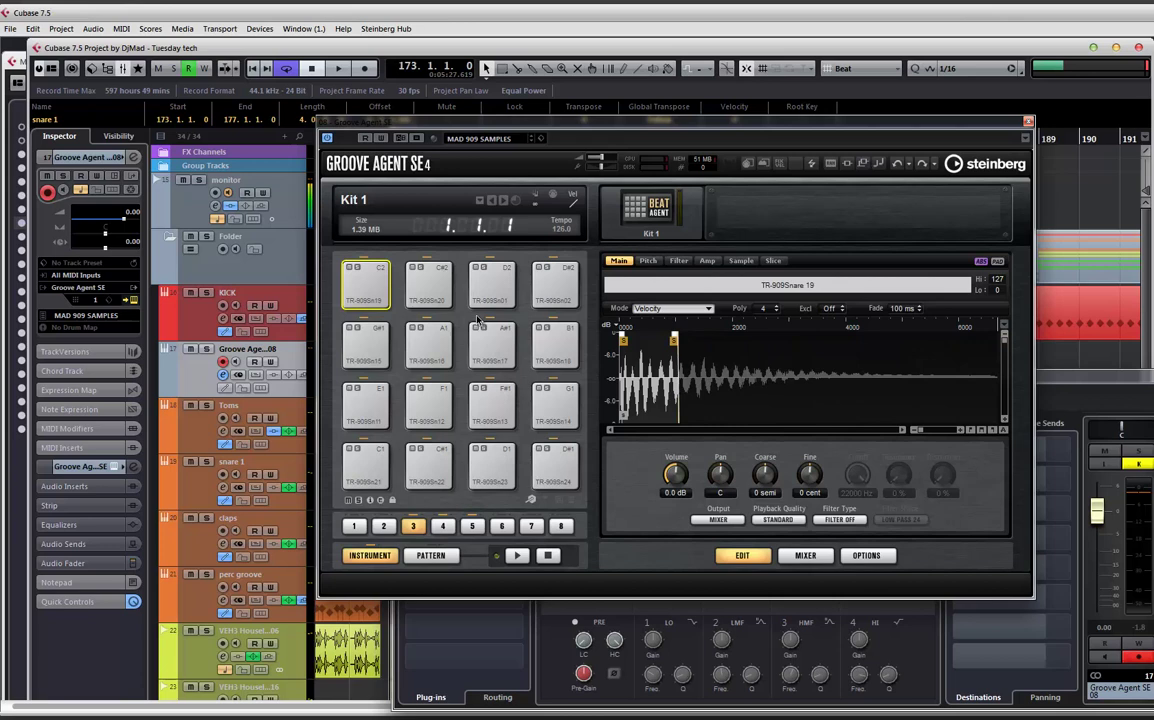
Record a C2 snare pattern on the Groove Agent SE 08 track from bar 173 to about bar 176.
{"action": "left_click", "coordinate": [372, 288]}
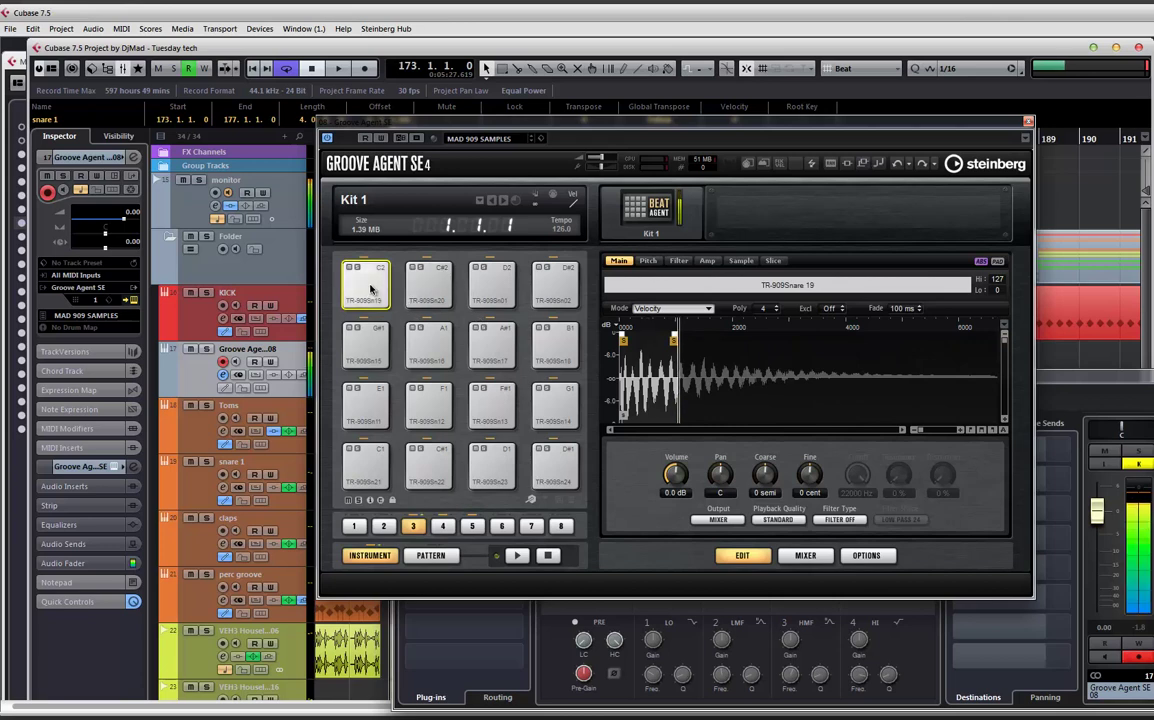
{"action": "left_click", "coordinate": [1027, 120]}
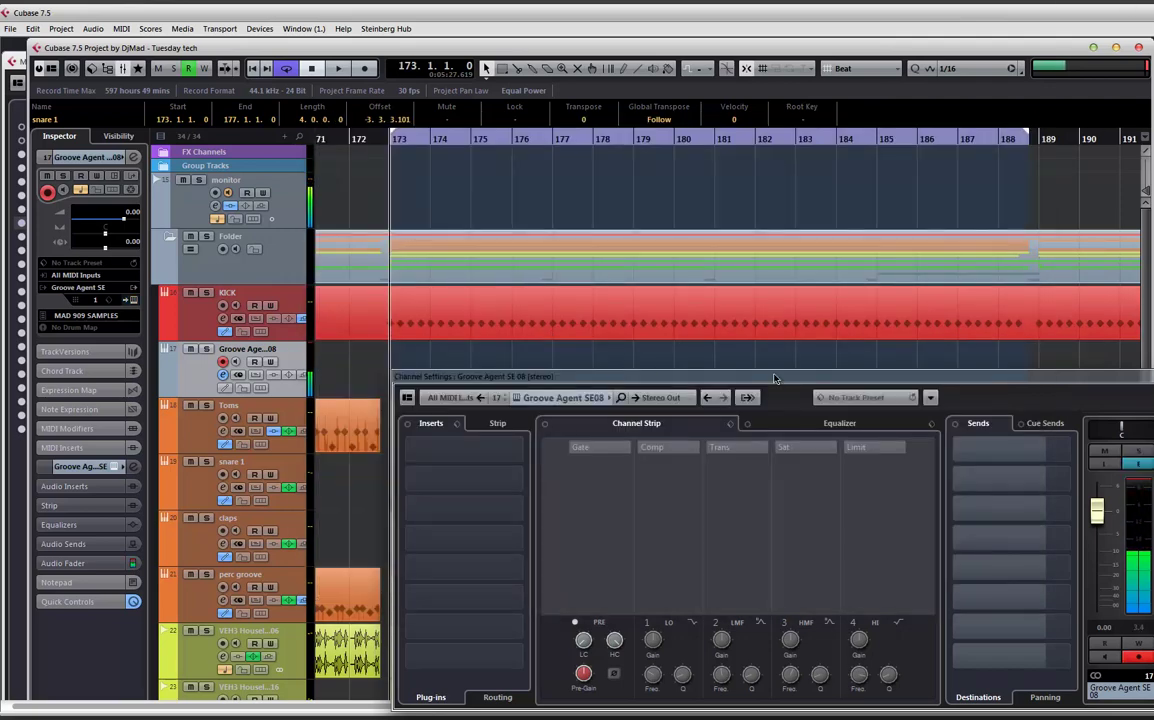
{"action": "left_click_drag", "start_coordinate": [783, 378], "coordinate": [728, 482]}
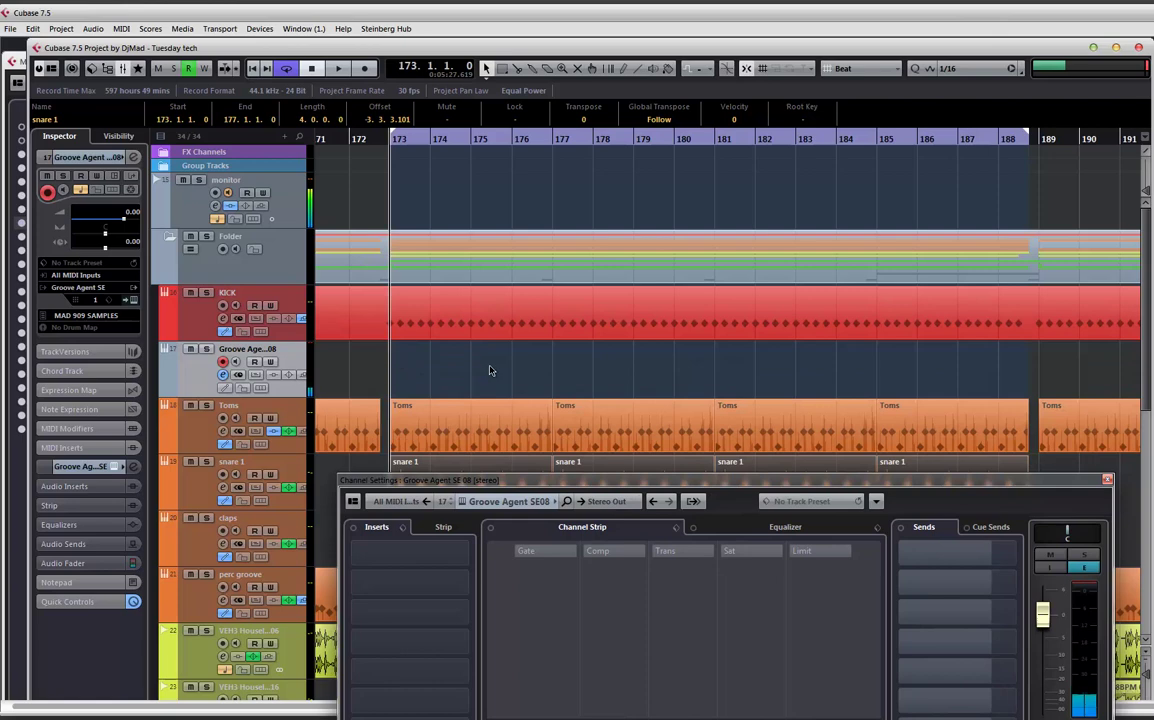
{"action": "key", "text": "KP_Multiply"}
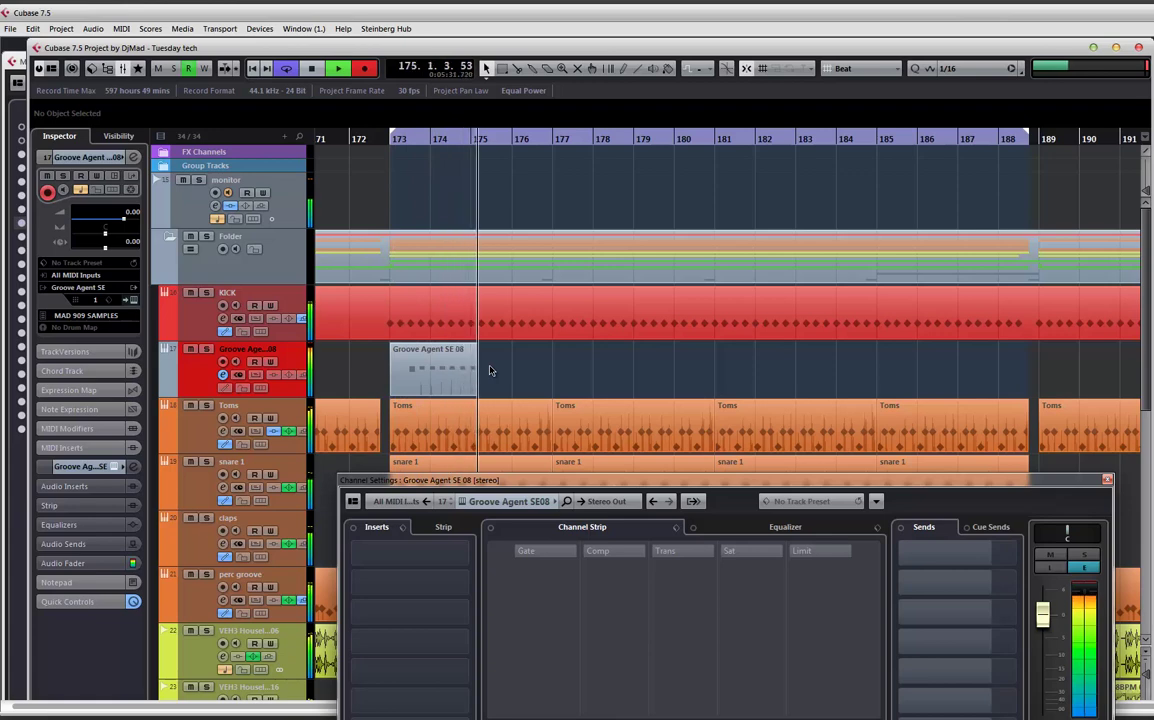
{"action": "key", "text": "space"}
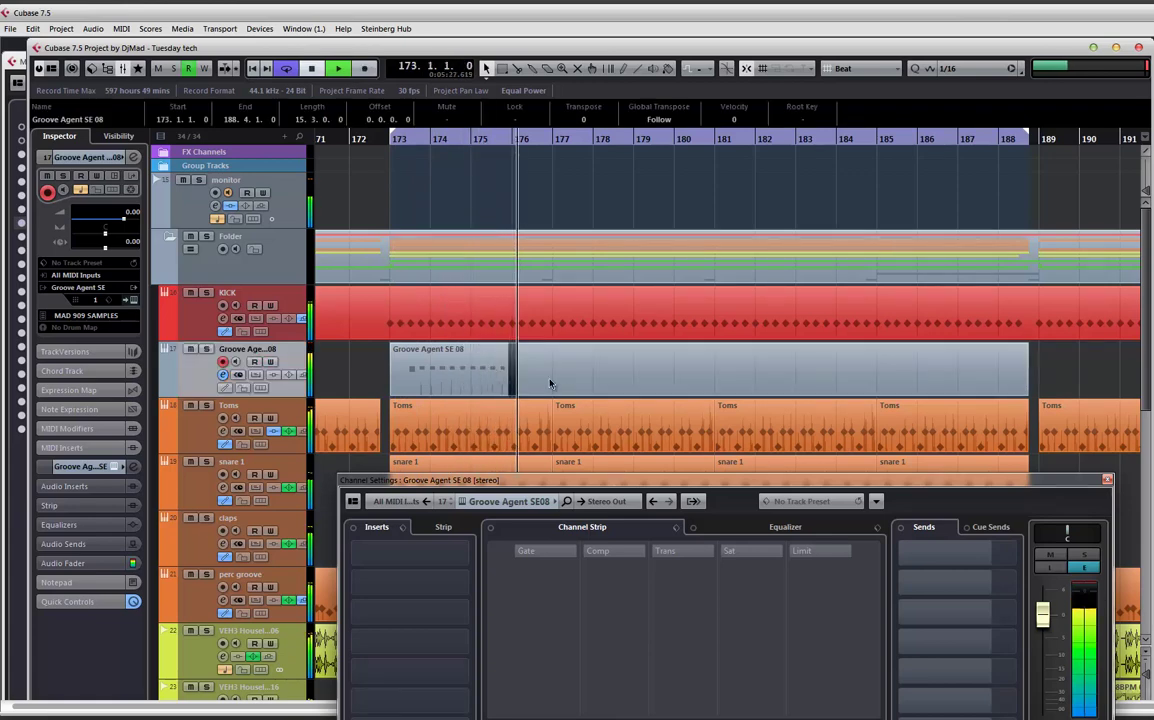
Remove the stray B1 note from the recorded part and quantize all its C2 notes to 1/16.
{"action": "double_click", "coordinate": [469, 374]}
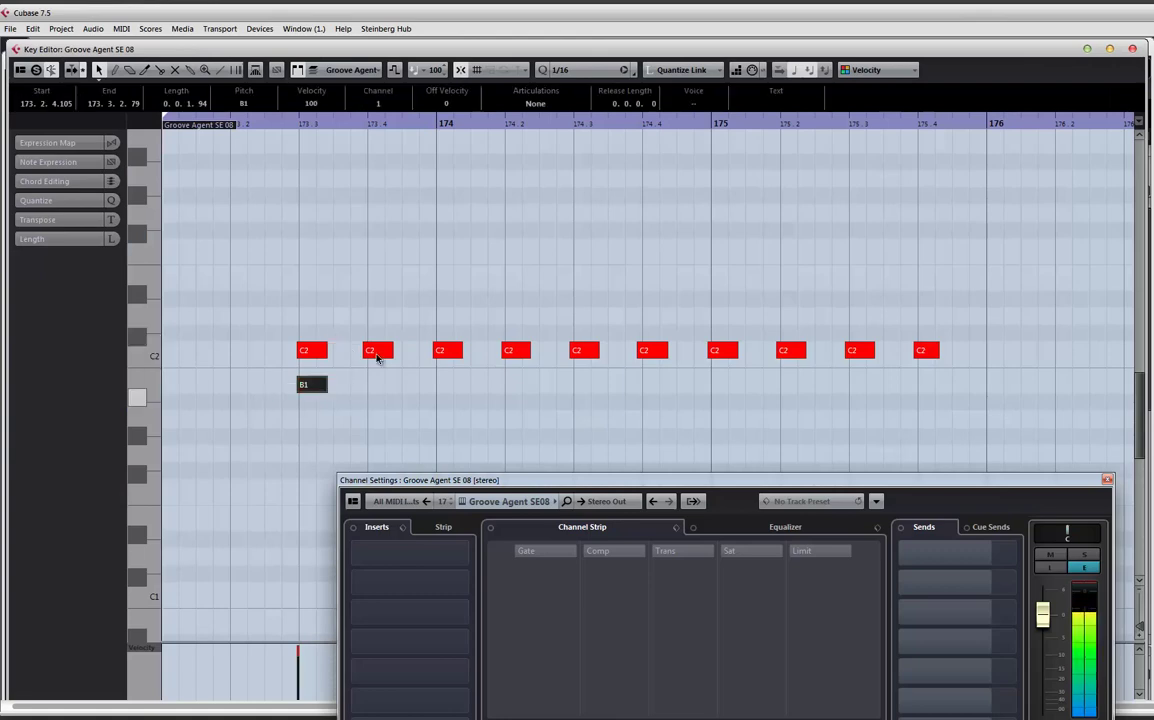
{"action": "left_click_drag", "start_coordinate": [311, 385], "coordinate": [378, 351]}
{"action": "left_click_drag", "start_coordinate": [287, 314], "coordinate": [1040, 408]}
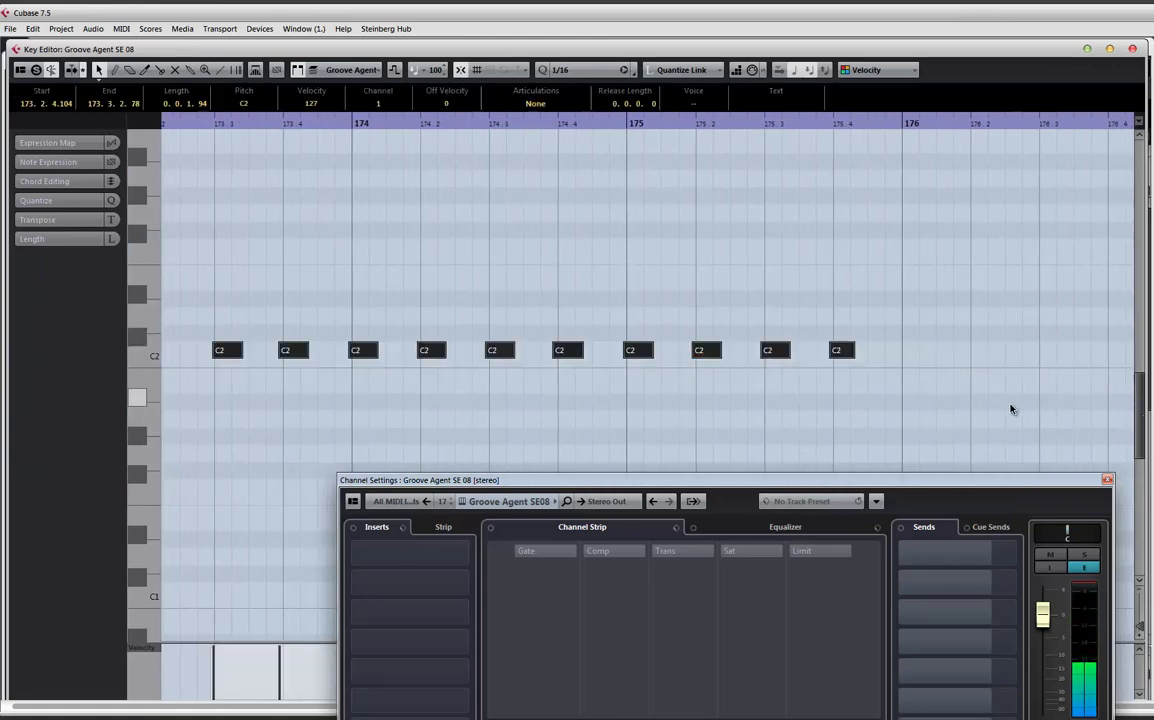
{"action": "left_click", "coordinate": [1132, 48]}
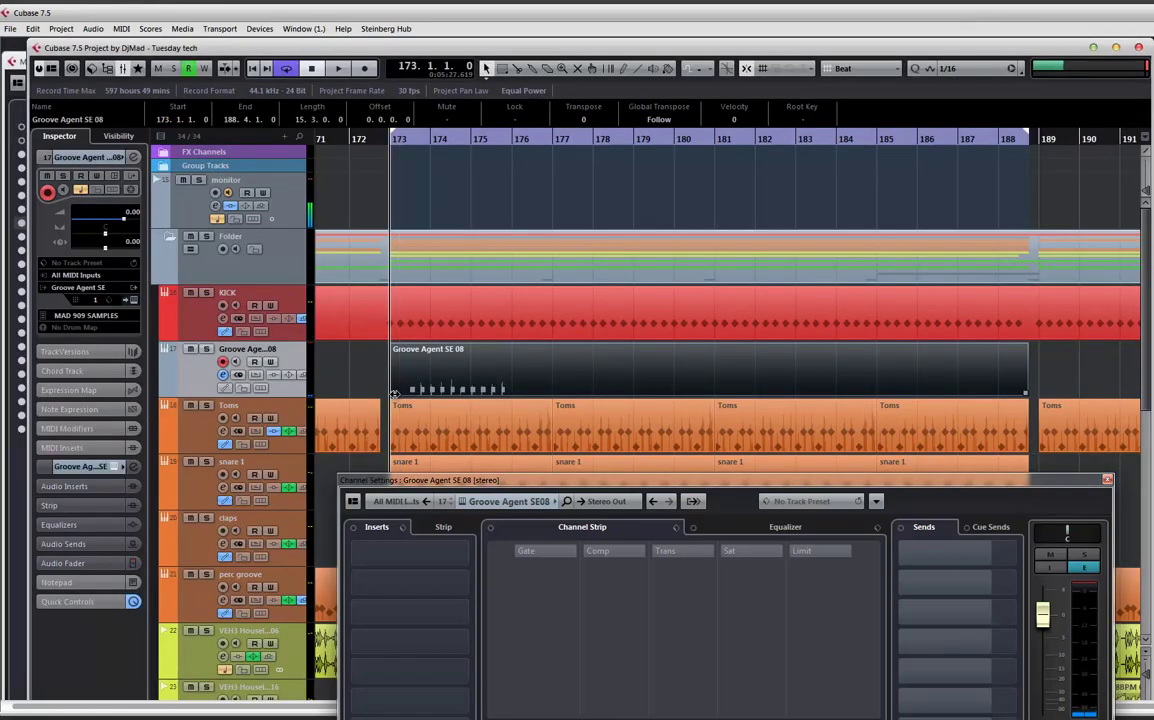
Copy two C2 notes to the empty first two beats of bar 173 in the Groove Agent SE 08 part.
{"action": "double_click", "coordinate": [433, 373]}
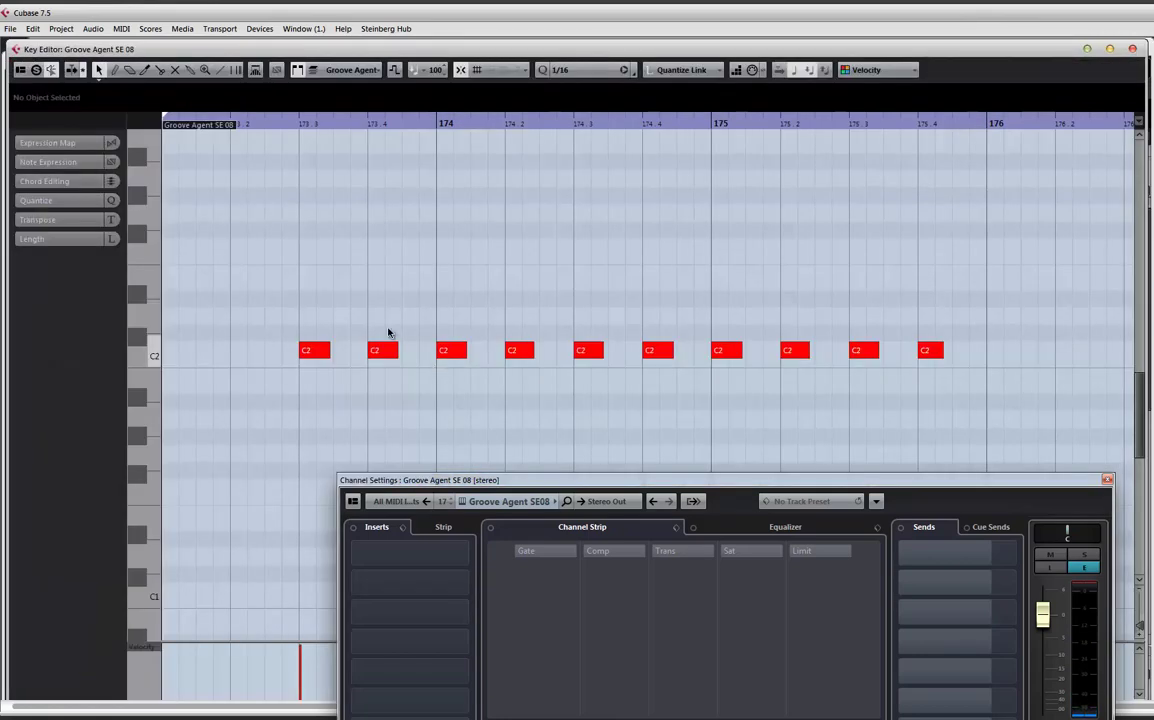
{"action": "key", "text": "g"}
{"action": "left_click_drag", "start_coordinate": [522, 350], "coordinate": [376, 351]}
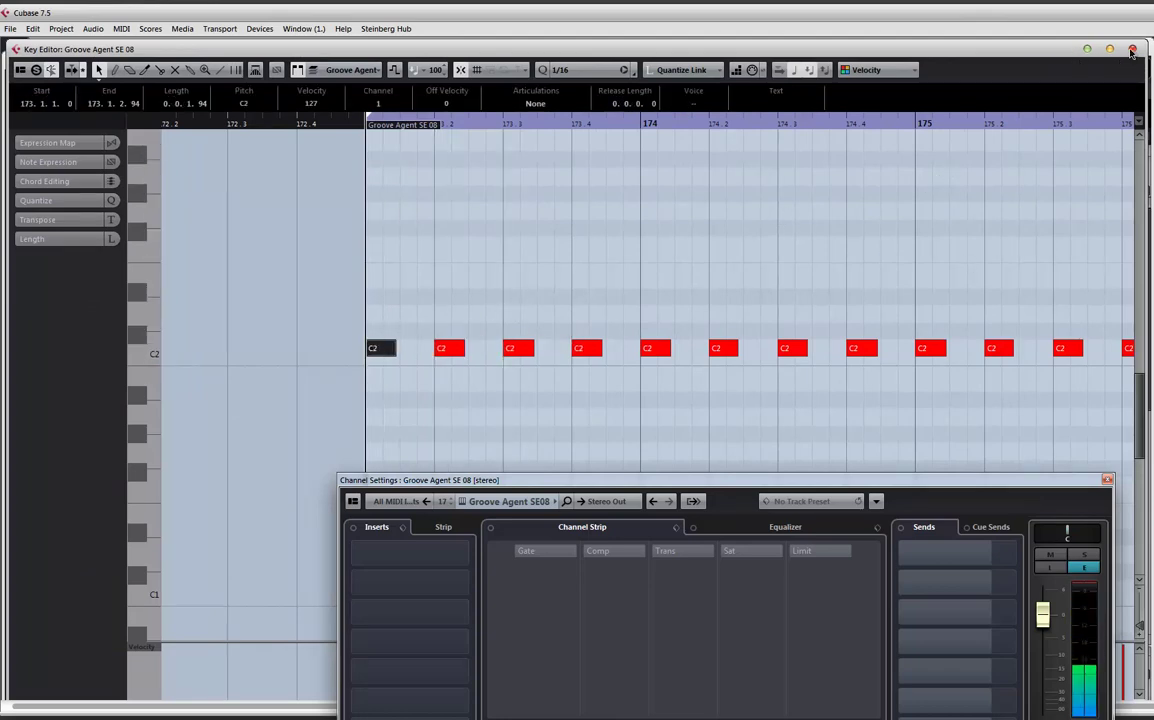
{"action": "key", "text": "Escape"}
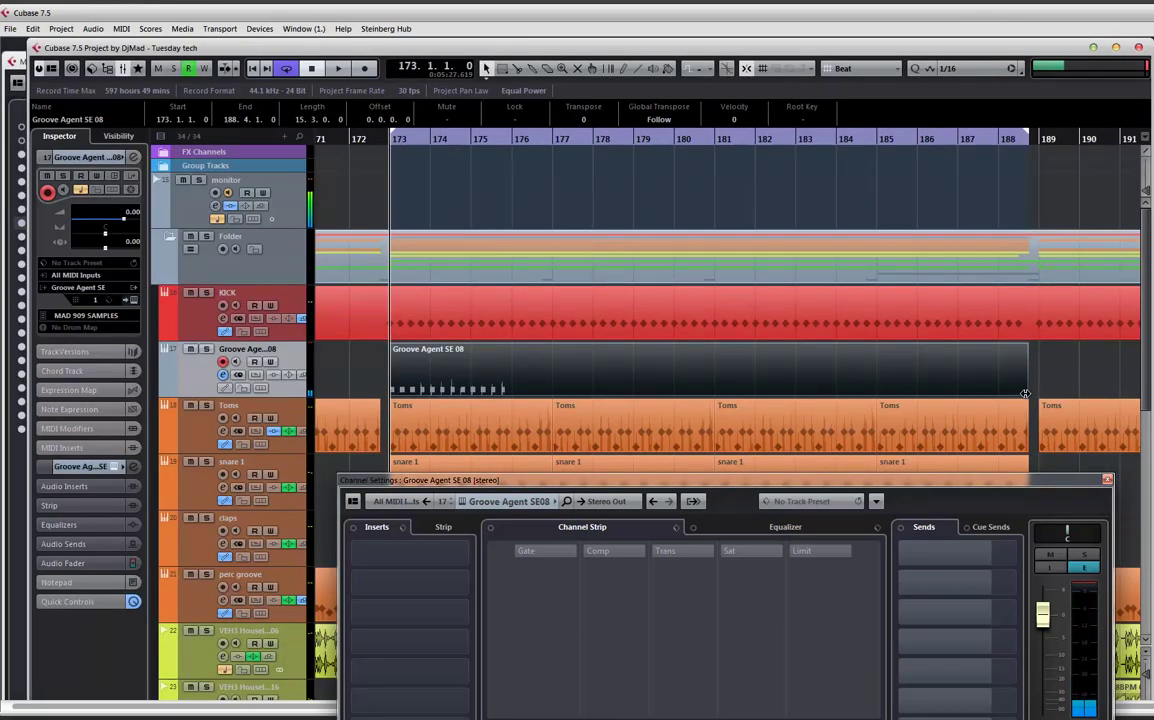
Shorten the Groove Agent SE 08 part to end at bar 176 and duplicate it five times up to bar 191.
{"action": "left_click_drag", "start_coordinate": [1022, 393], "coordinate": [511, 395]}
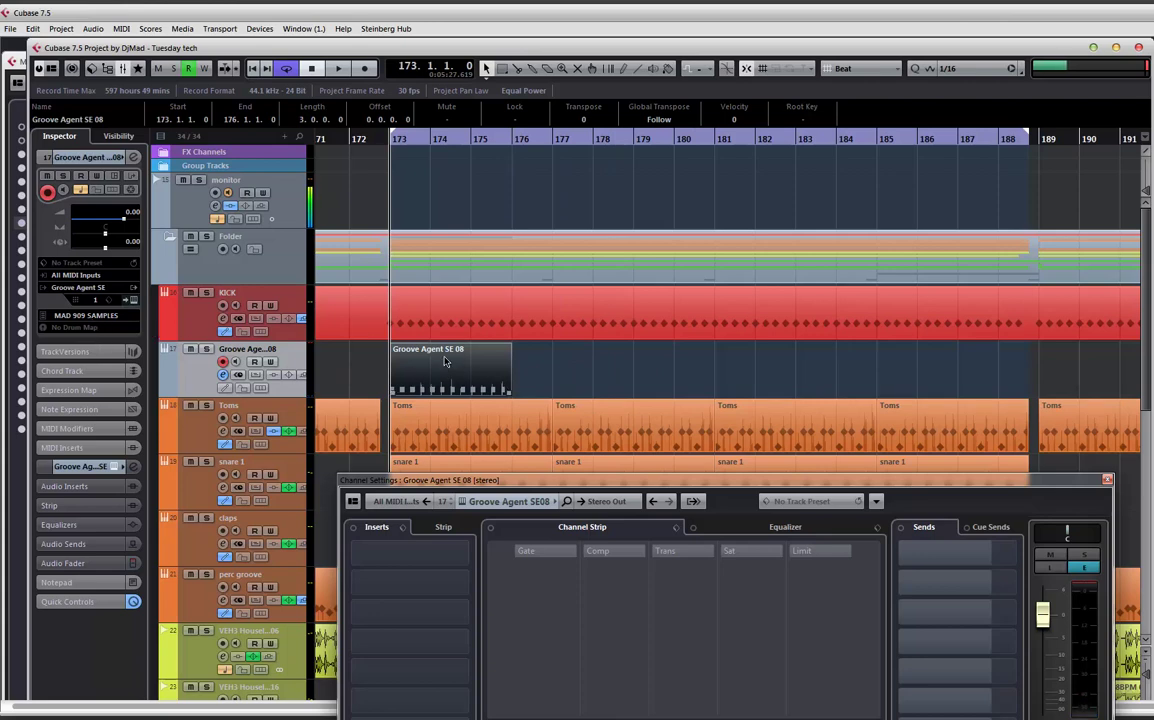
{"action": "key", "text": "ctrl+d"}
{"action": "key", "text": "ctrl+d"}
{"action": "key", "text": "ctrl+d"}
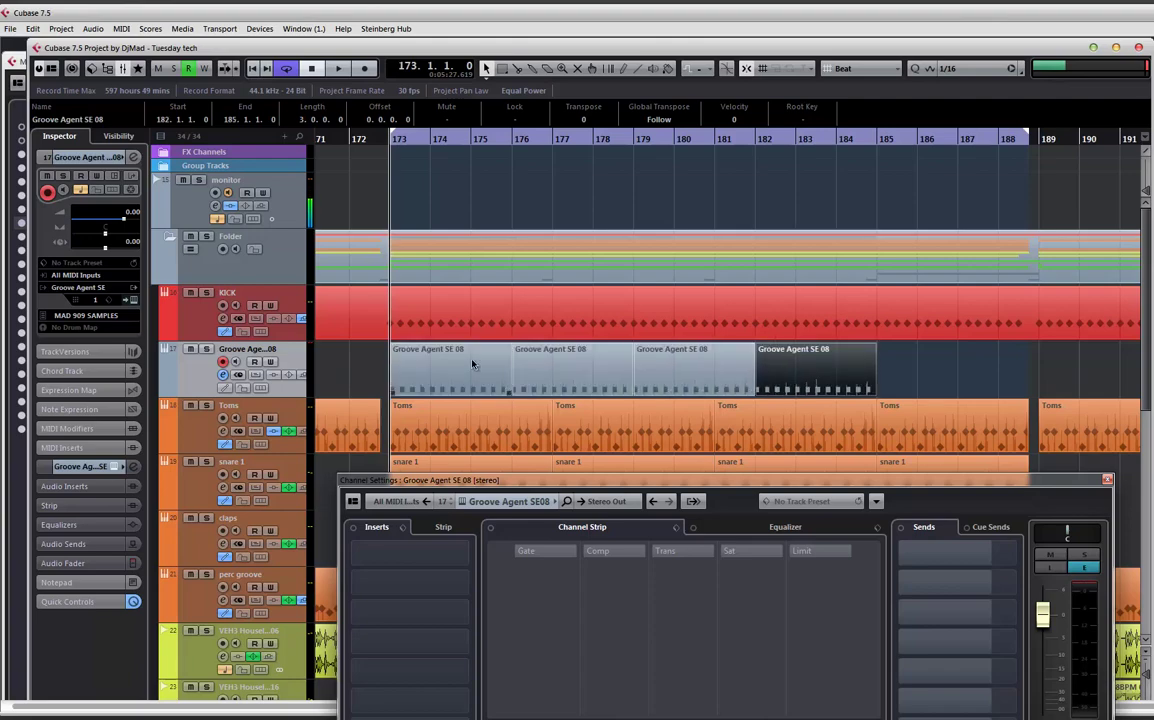
{"action": "key", "text": "g"}
{"action": "key", "text": "g"}
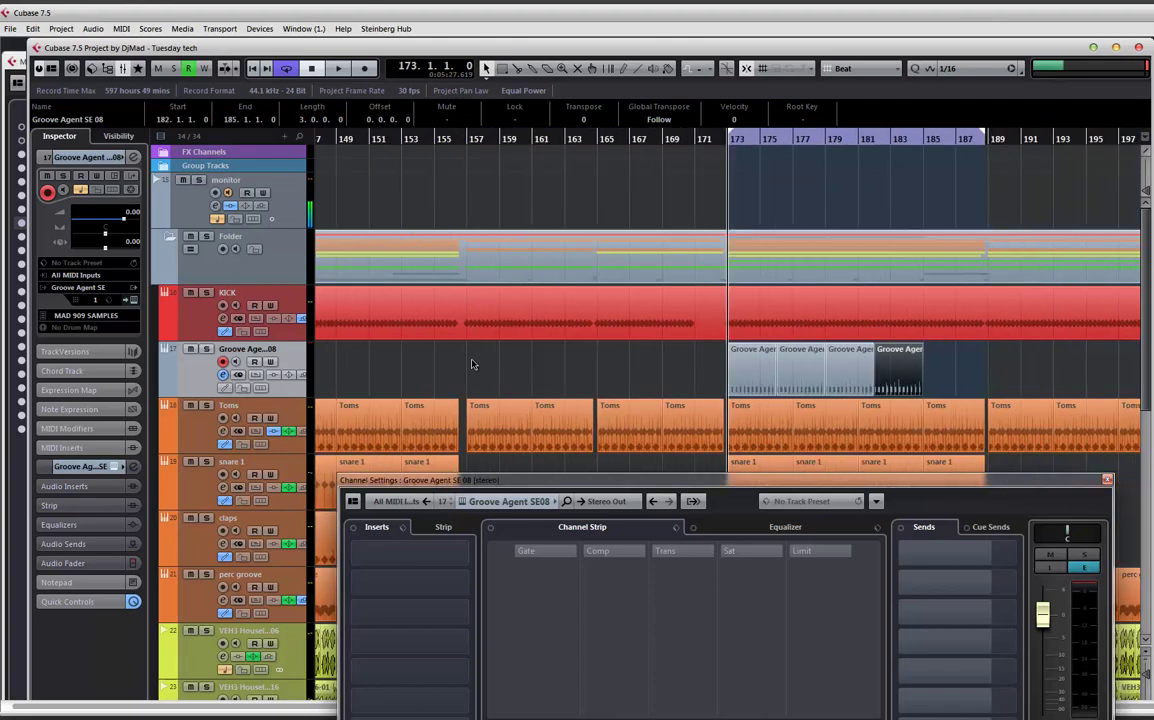
{"action": "key", "text": "ctrl+d"}
{"action": "key", "text": "ctrl+d"}
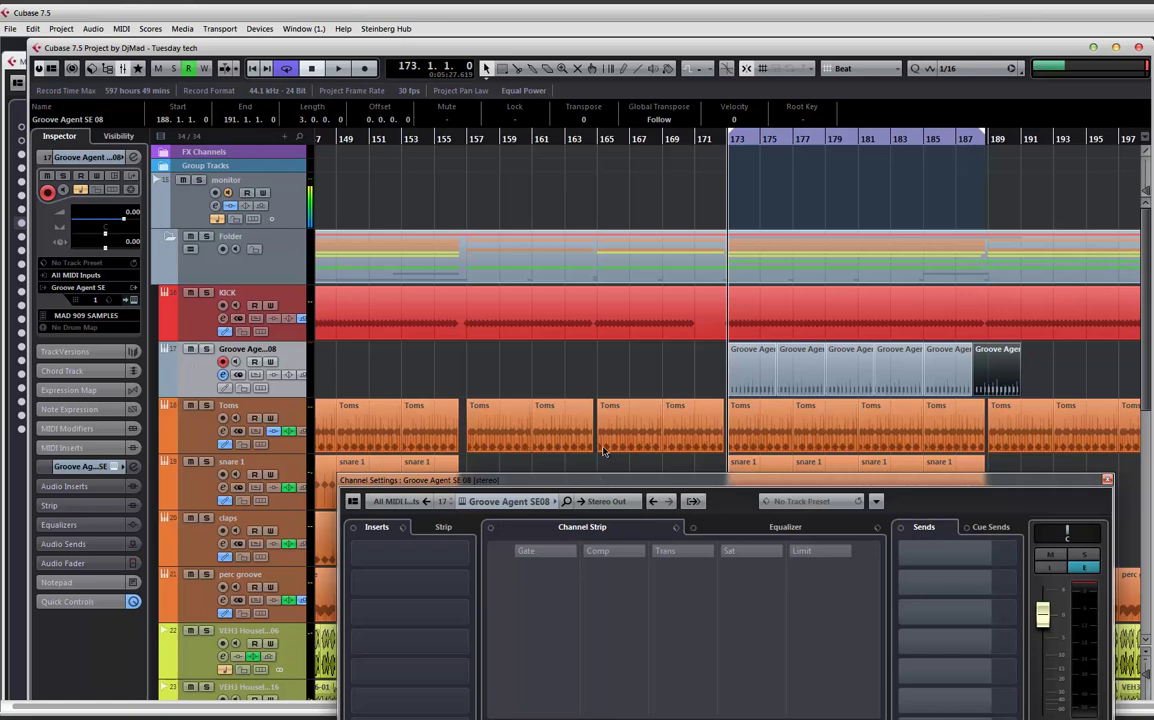
Set the Groove Agent SE 08 channel's output to No Bus and play back the loop to check that it is silent.
{"action": "left_click_drag", "start_coordinate": [603, 484], "coordinate": [606, 372]}
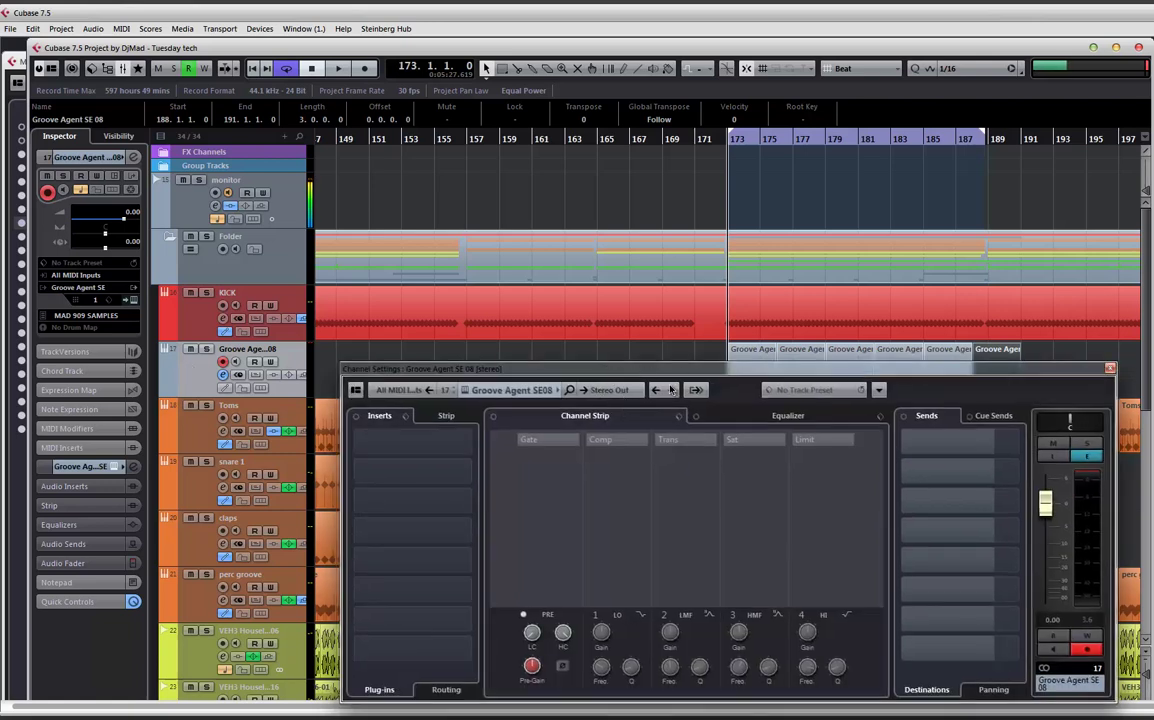
{"action": "left_click", "coordinate": [610, 391]}
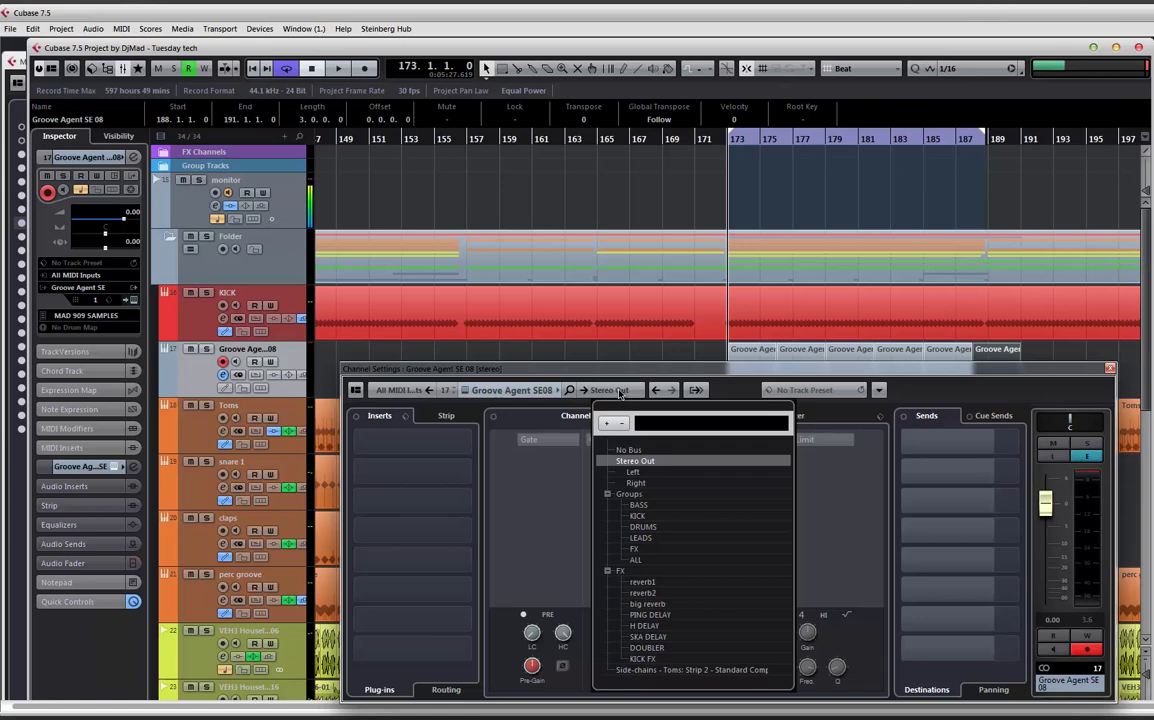
{"action": "left_click", "coordinate": [632, 460]}
{"action": "key", "text": "space"}
{"action": "left_click_drag", "start_coordinate": [620, 374], "coordinate": [641, 437]}
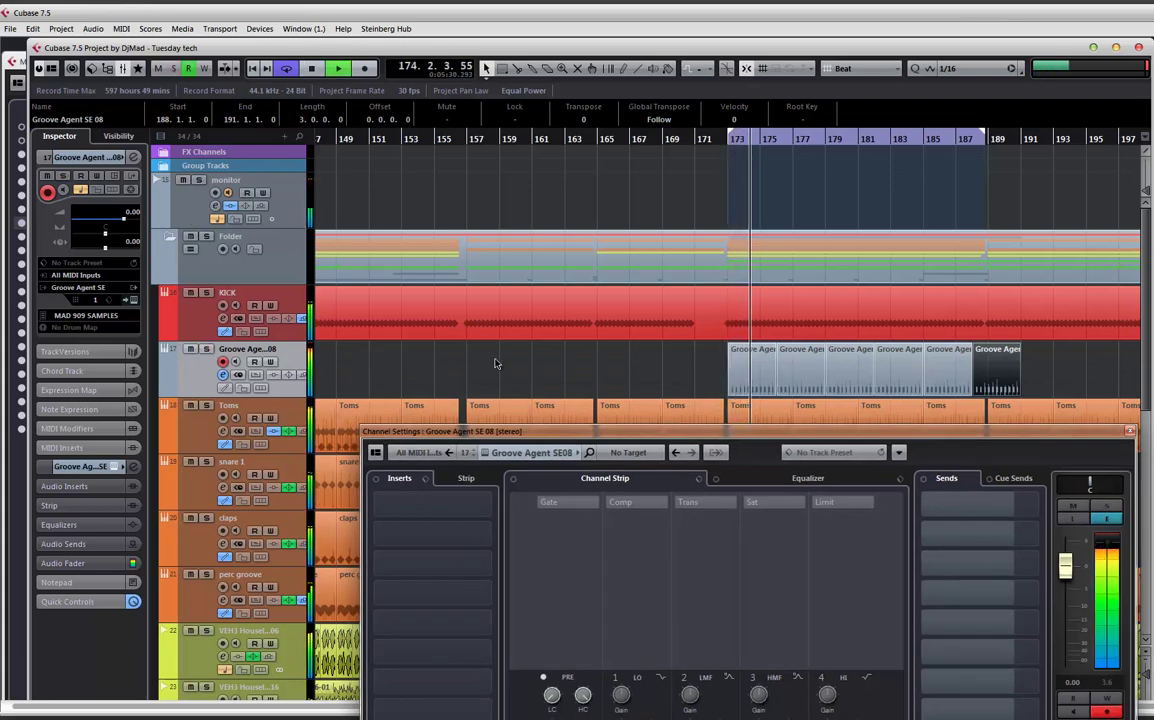
{"action": "key", "text": "space"}
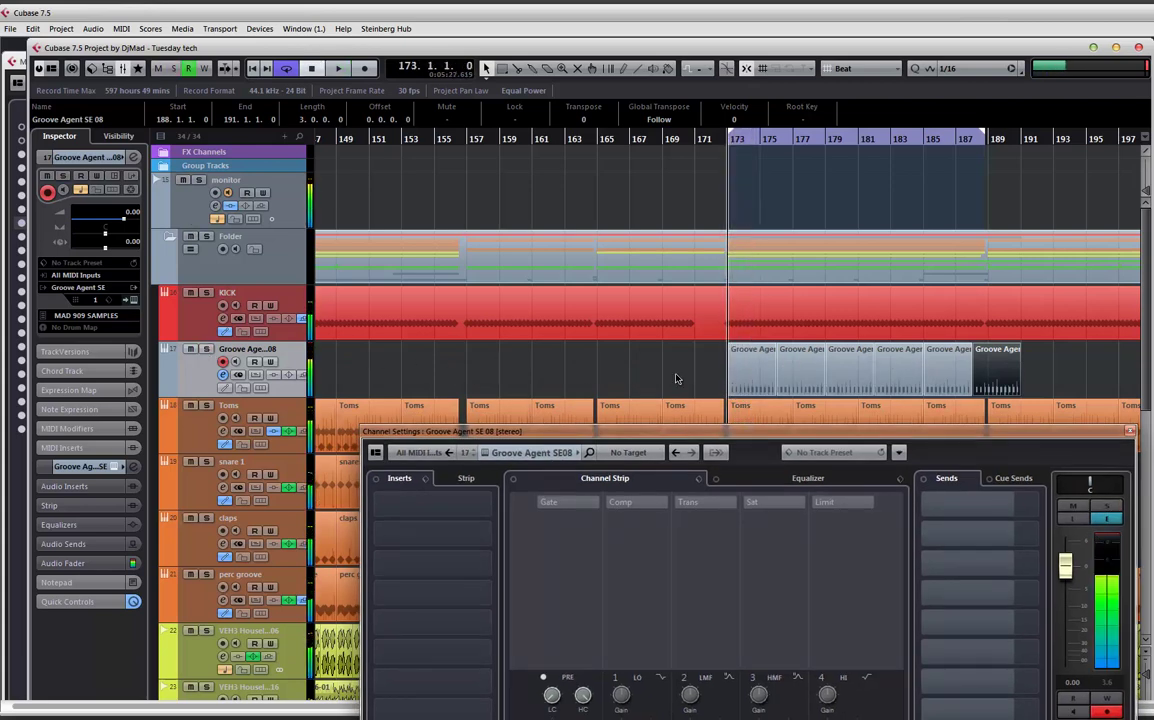
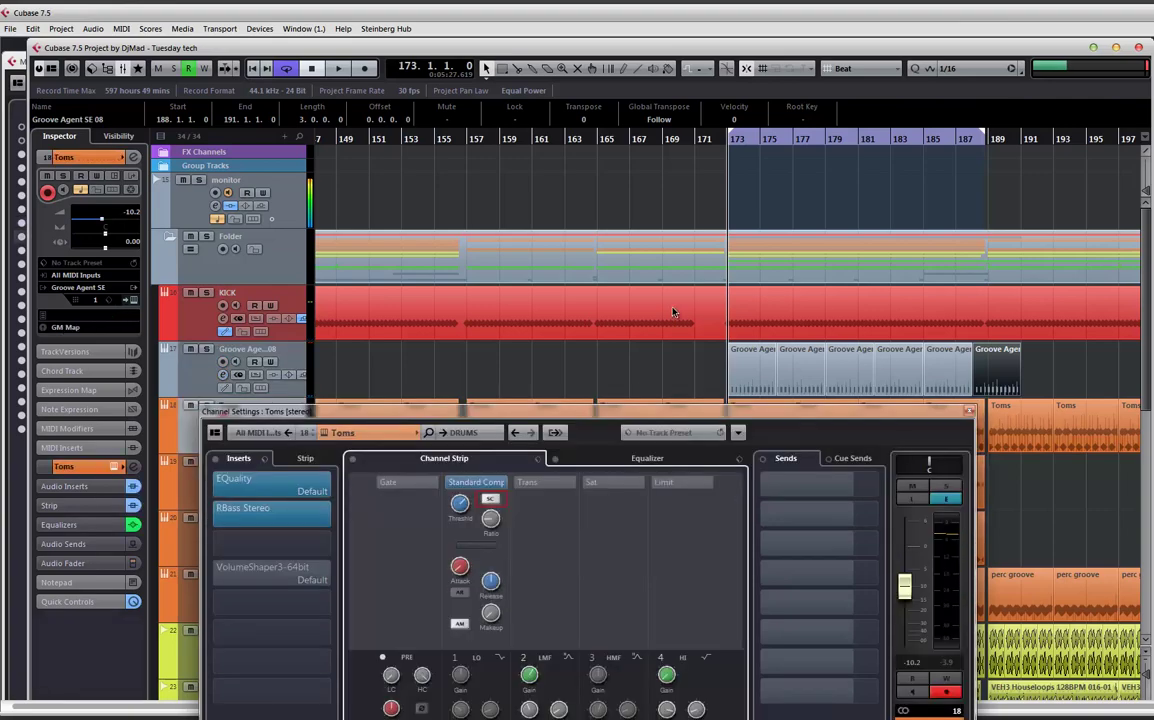
Rename the Groove Agent SE 08 track as sidechain.
{"action": "left_click_drag", "start_coordinate": [671, 316], "coordinate": [668, 312]}
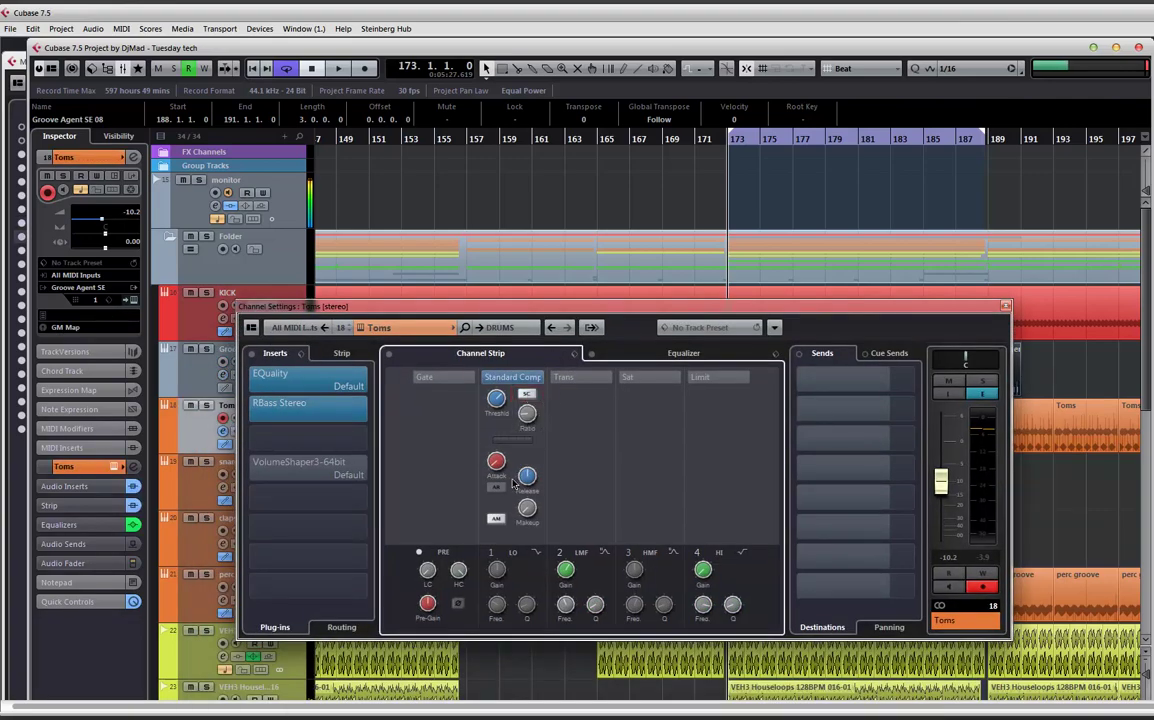
{"action": "left_click_drag", "start_coordinate": [468, 306], "coordinate": [467, 363]}
{"action": "left_click_drag", "start_coordinate": [547, 474], "coordinate": [548, 478]}
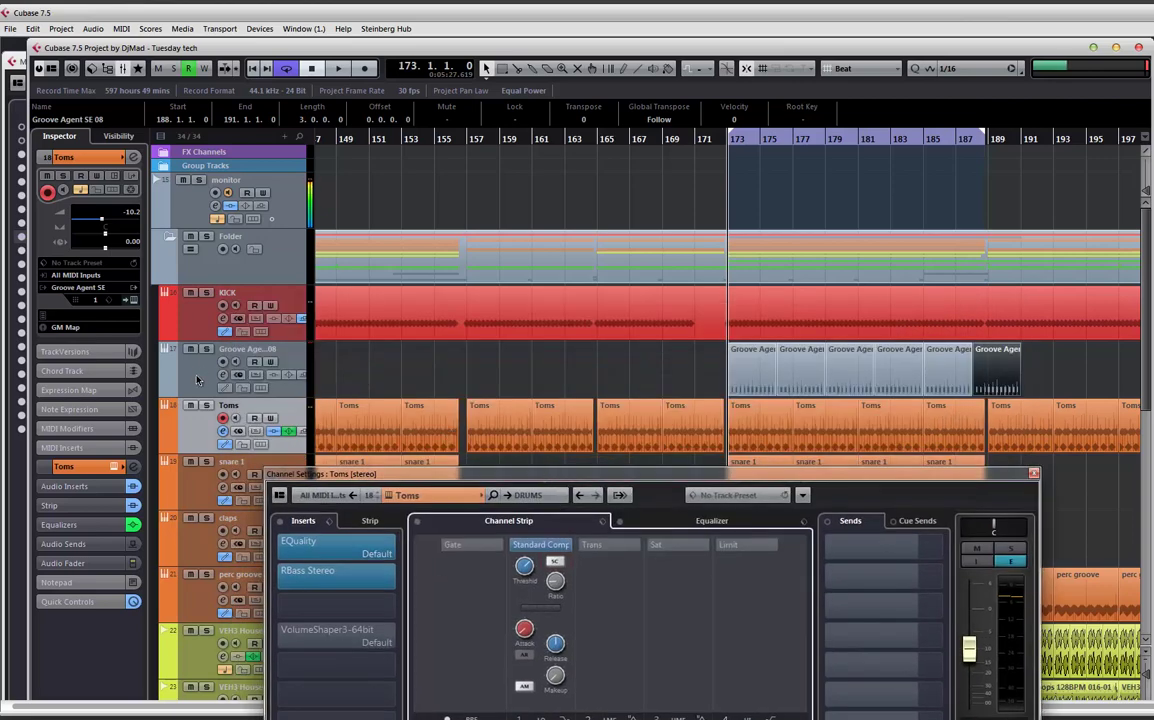
{"action": "left_click", "coordinate": [197, 379]}
{"action": "double_click", "coordinate": [244, 349]}
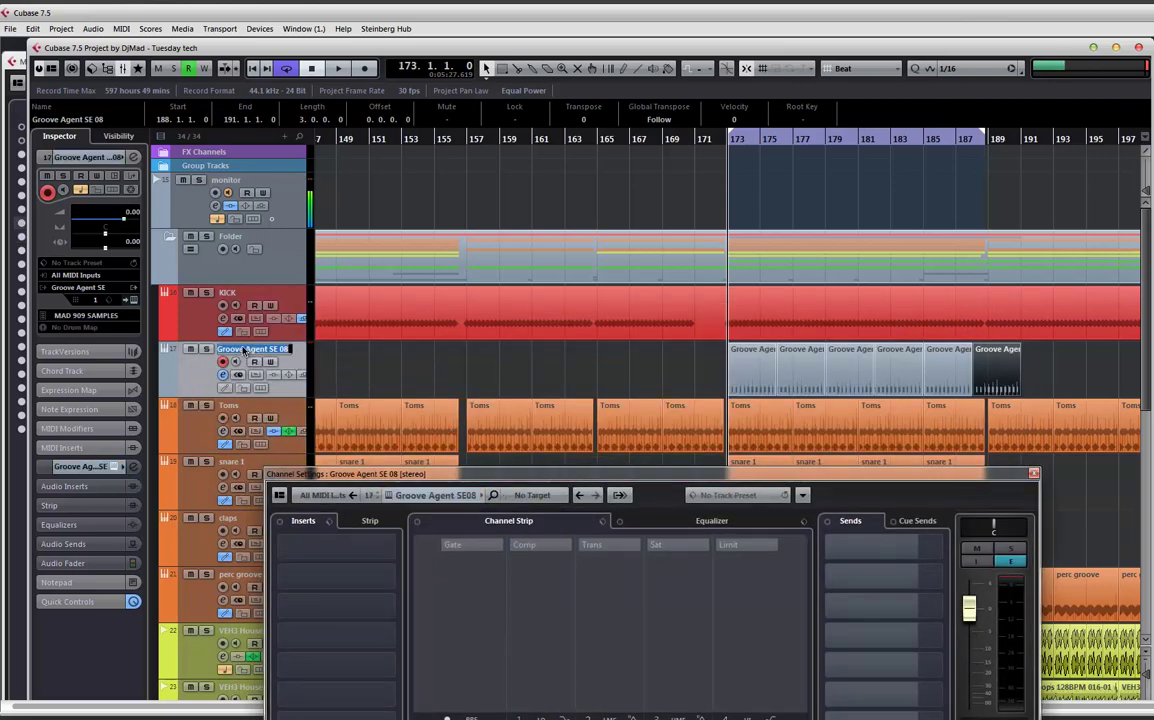
{"action": "key", "text": "BackSpace"}
{"action": "type", "text": "sidechain"}
{"action": "key", "text": "Return"}
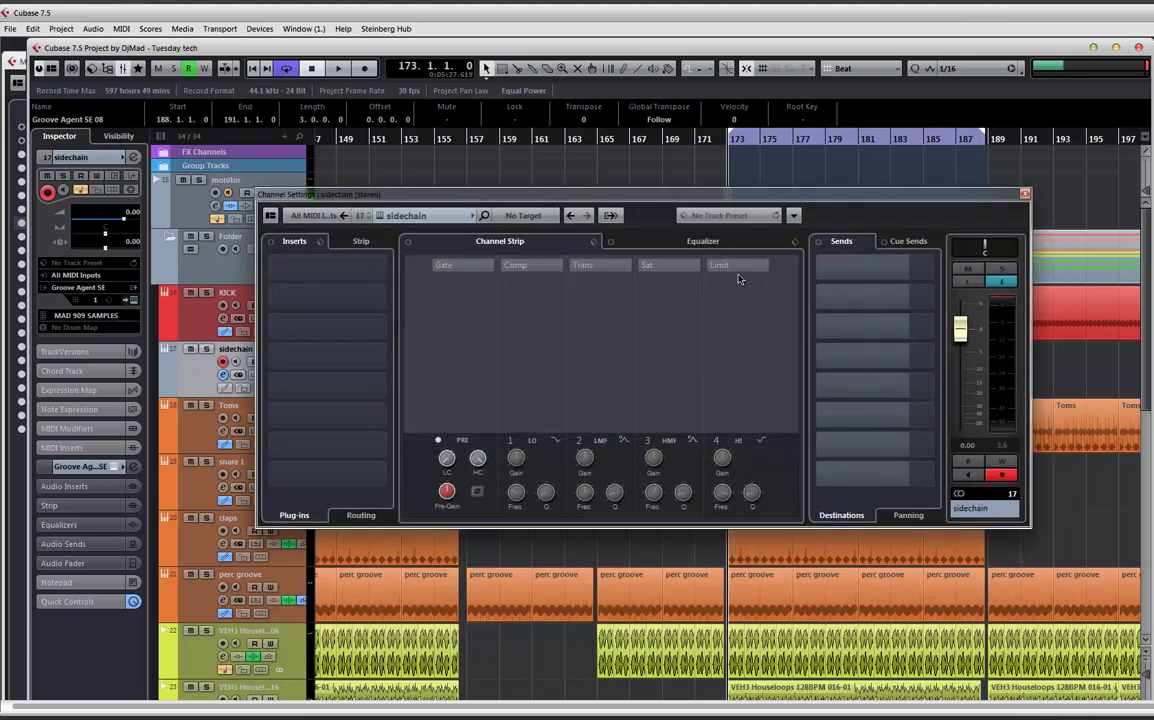
Add and activate a send on the sidechain channel to the side-chain input of the Toms Strip 2 Standard Compressor.
{"action": "left_click", "coordinate": [932, 270]}
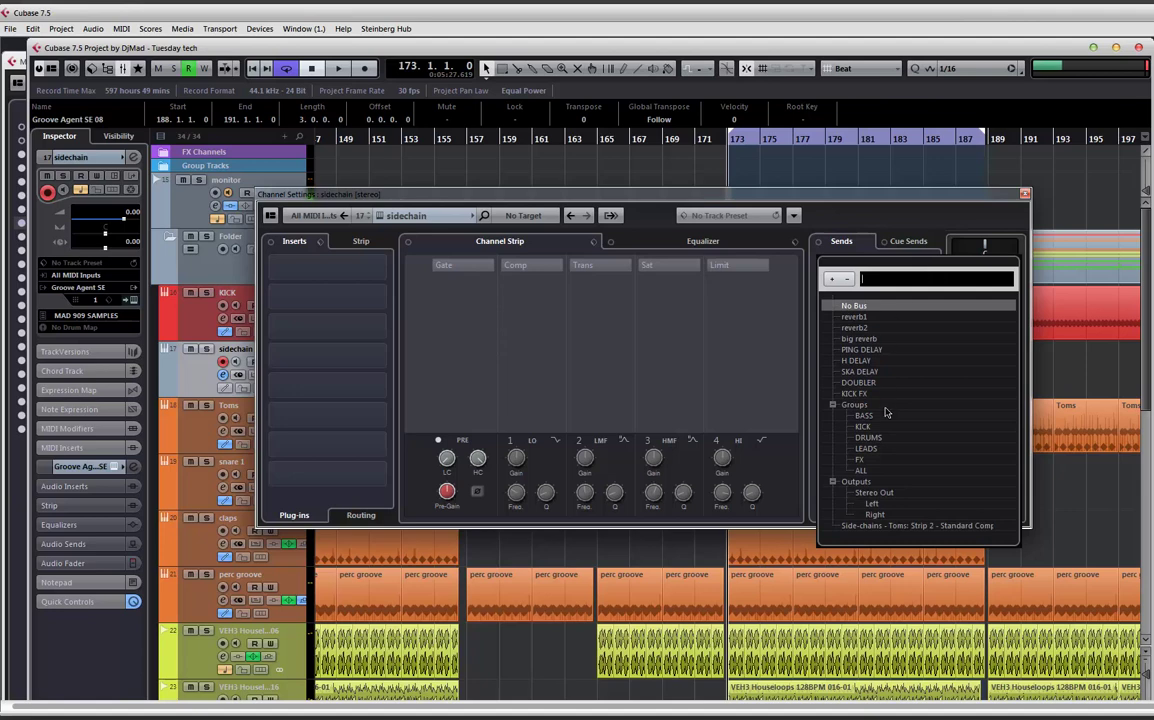
{"action": "left_click", "coordinate": [911, 527]}
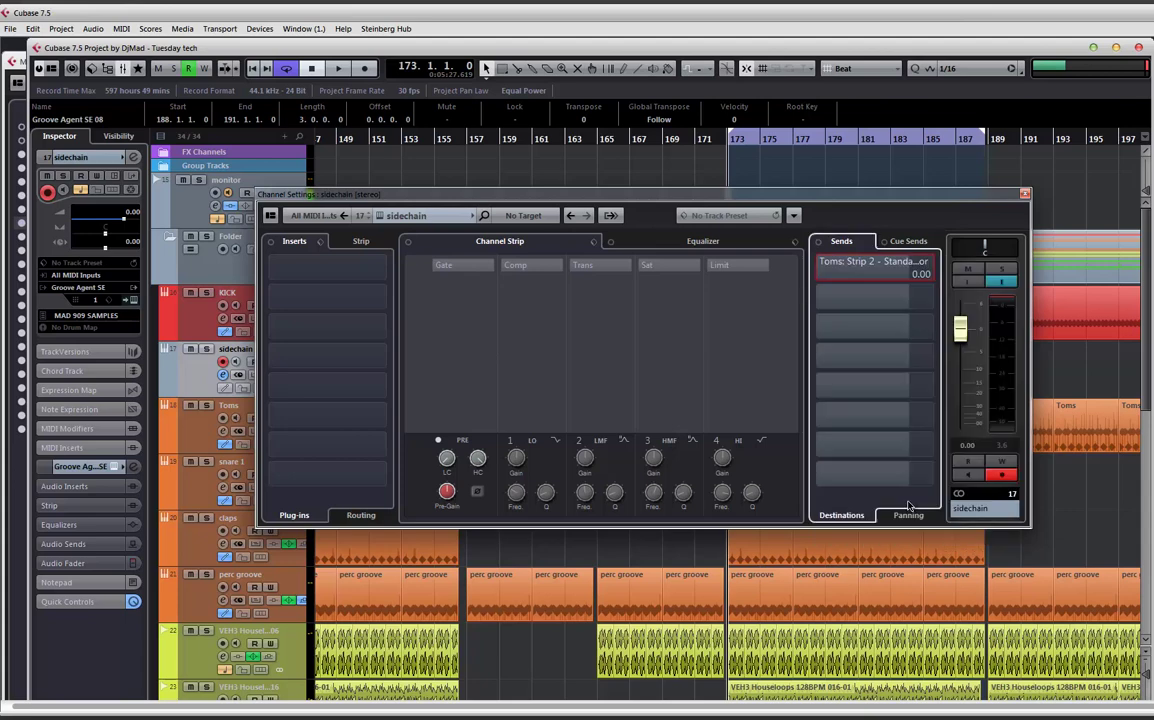
{"action": "left_click", "coordinate": [816, 268]}
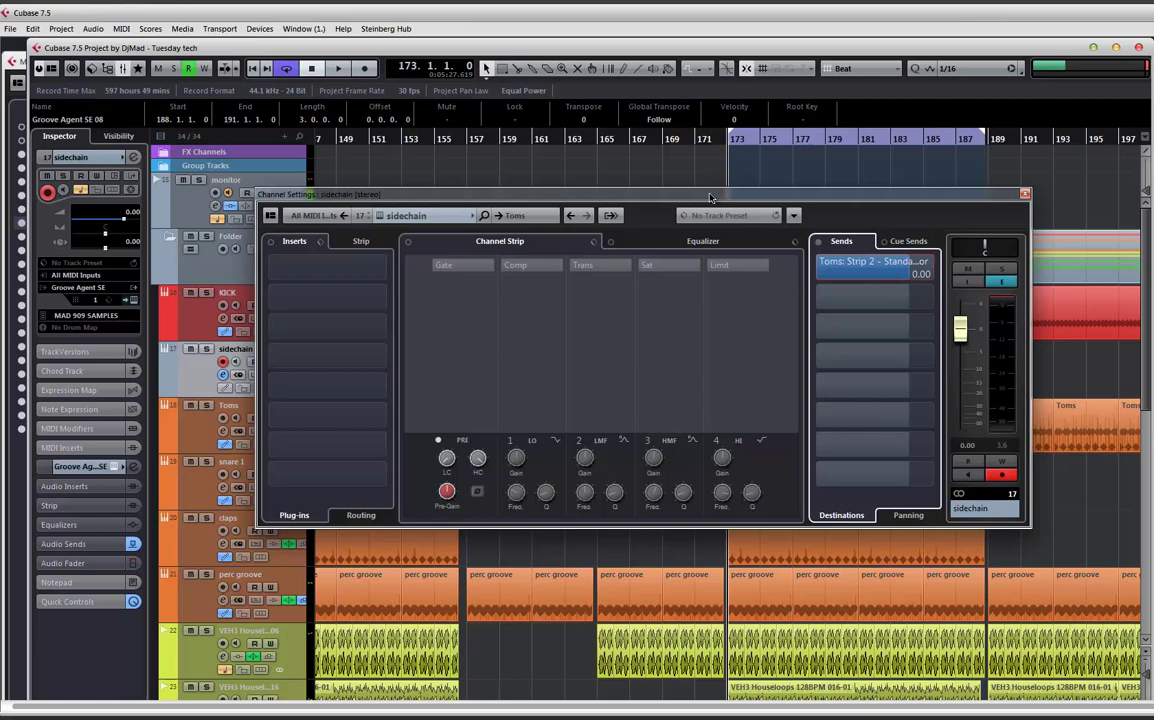
{"action": "left_click_drag", "start_coordinate": [710, 197], "coordinate": [814, 269]}
{"action": "left_click_drag", "start_coordinate": [404, 272], "coordinate": [424, 413]}
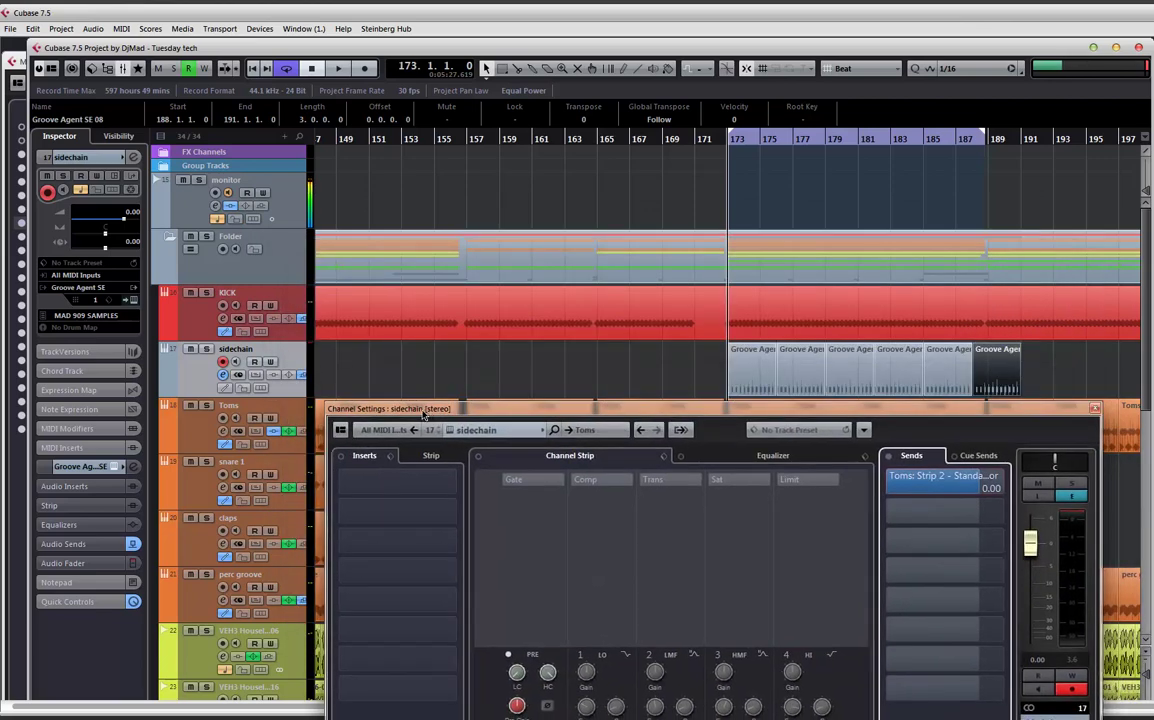
During playback, bypass and re-enable the Toms channel's Standard Compressor, lower its threshold and set its release to about 163 ms.
{"action": "left_click", "coordinate": [205, 430]}
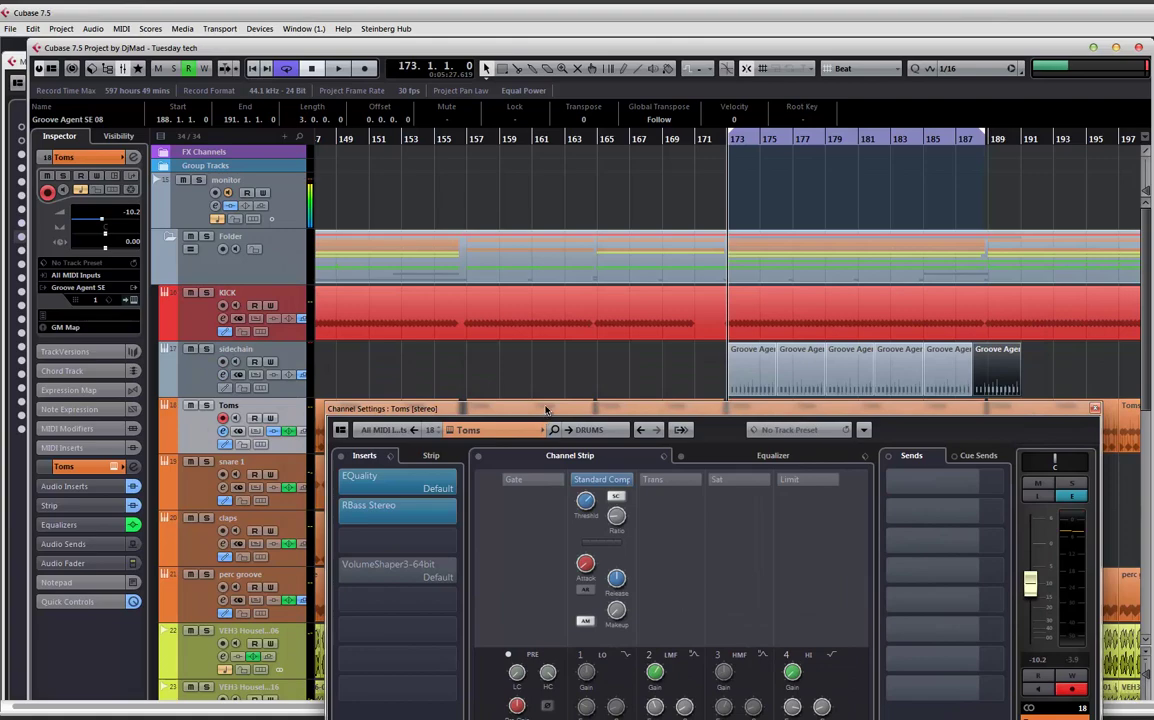
{"action": "left_click_drag", "start_coordinate": [546, 410], "coordinate": [523, 209]}
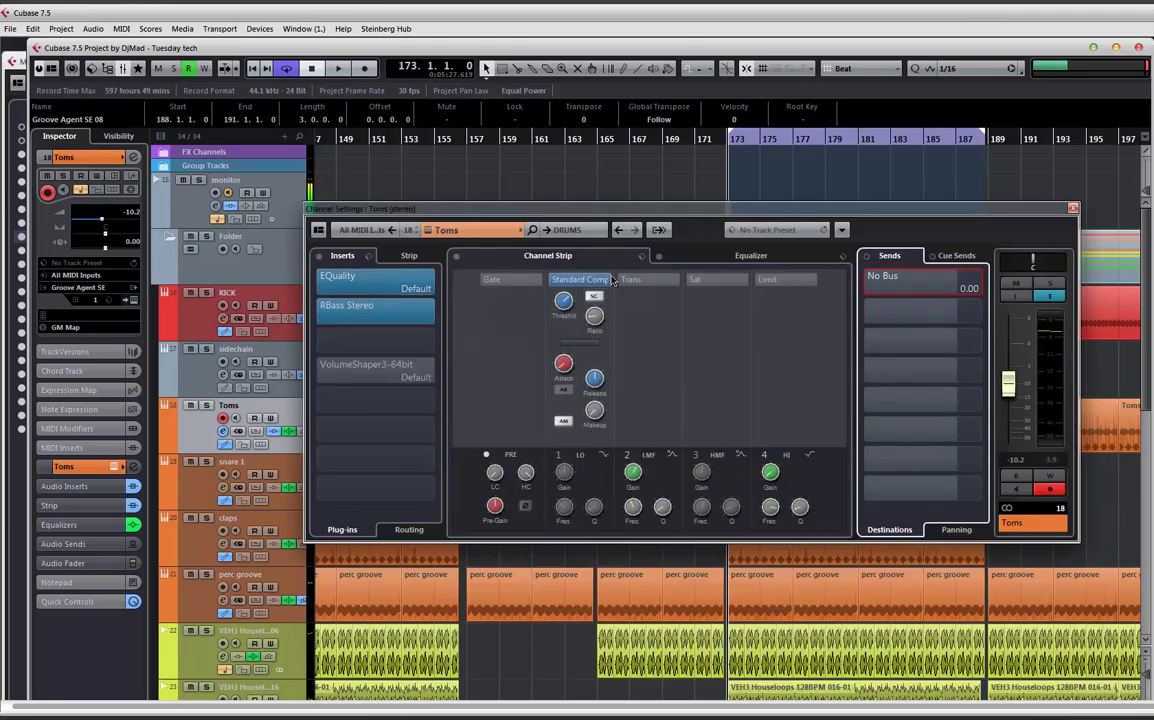
{"action": "key", "text": "space"}
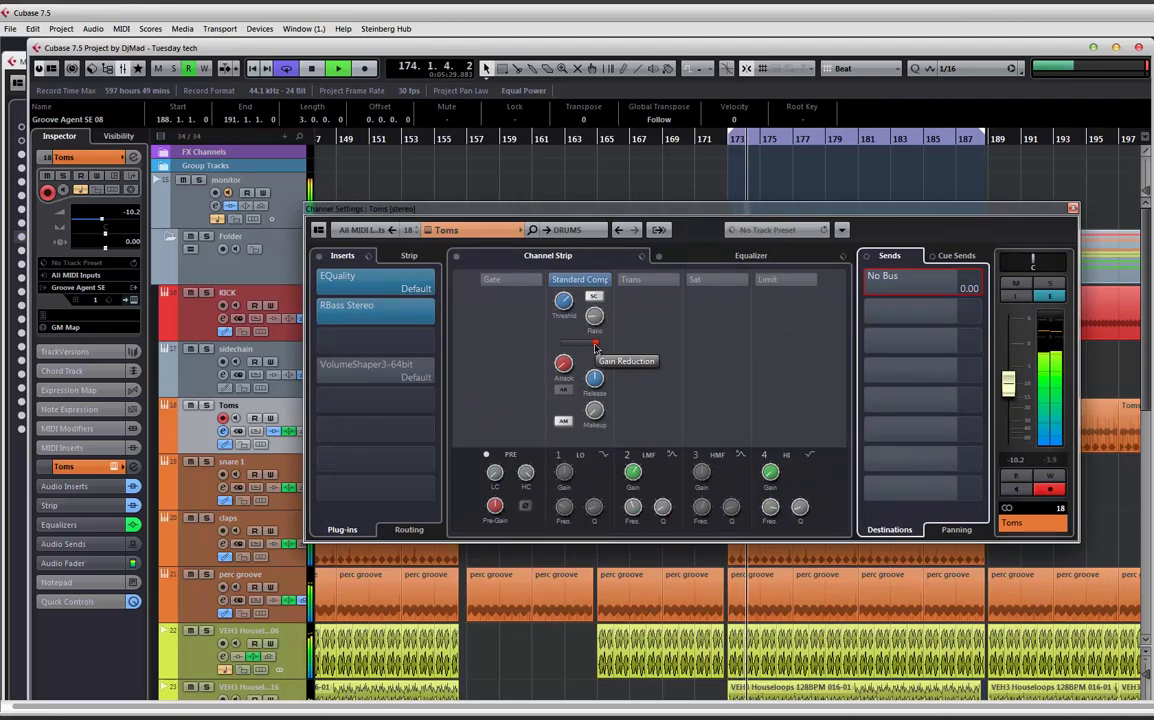
{"action": "left_click", "coordinate": [548, 281]}
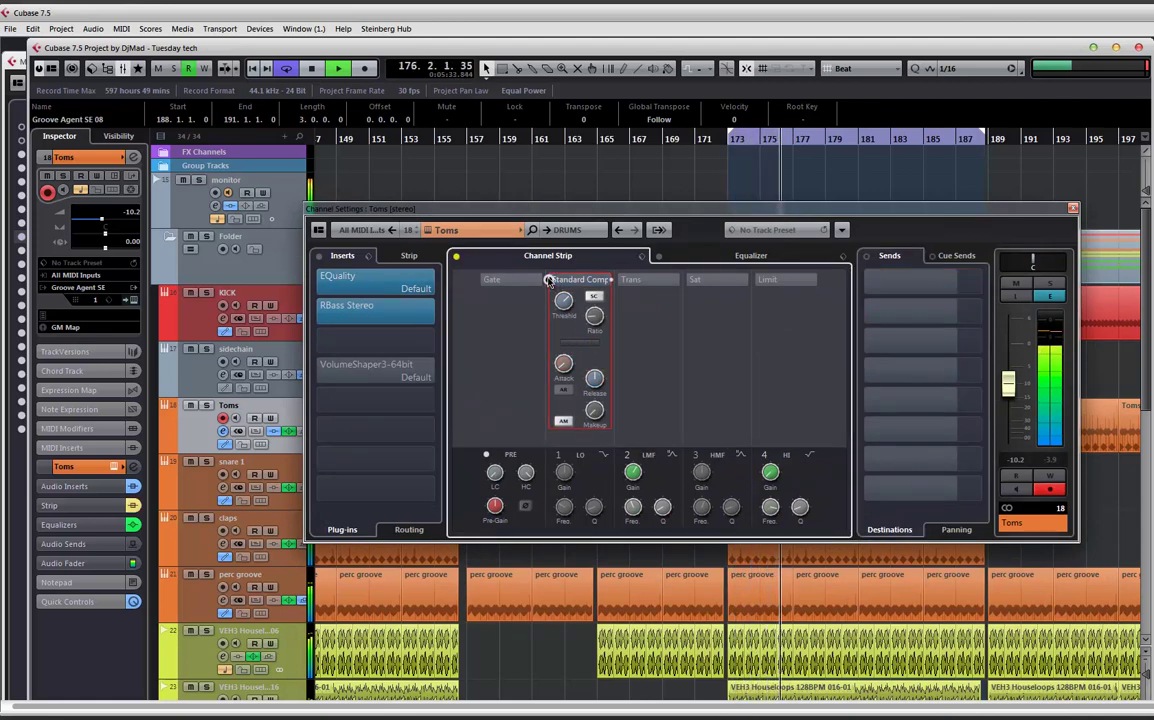
{"action": "left_click", "coordinate": [548, 281]}
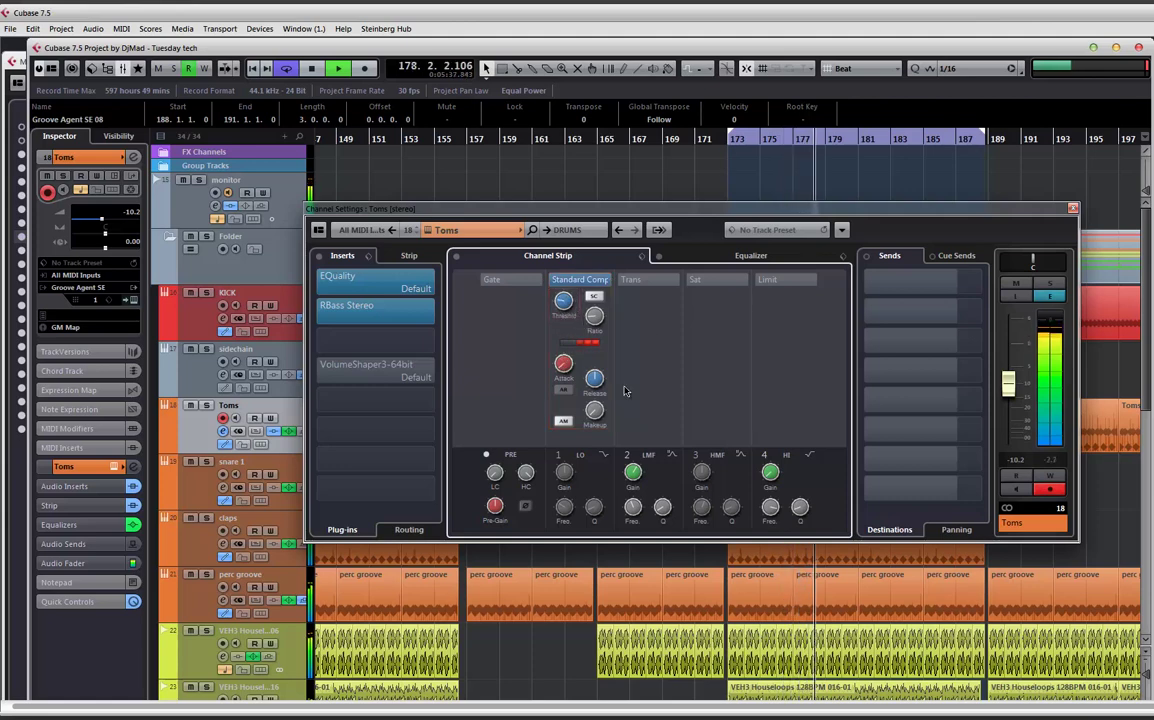
{"action": "scroll", "coordinate": [594, 379], "scroll_direction": "down", "scroll_amount": 5}
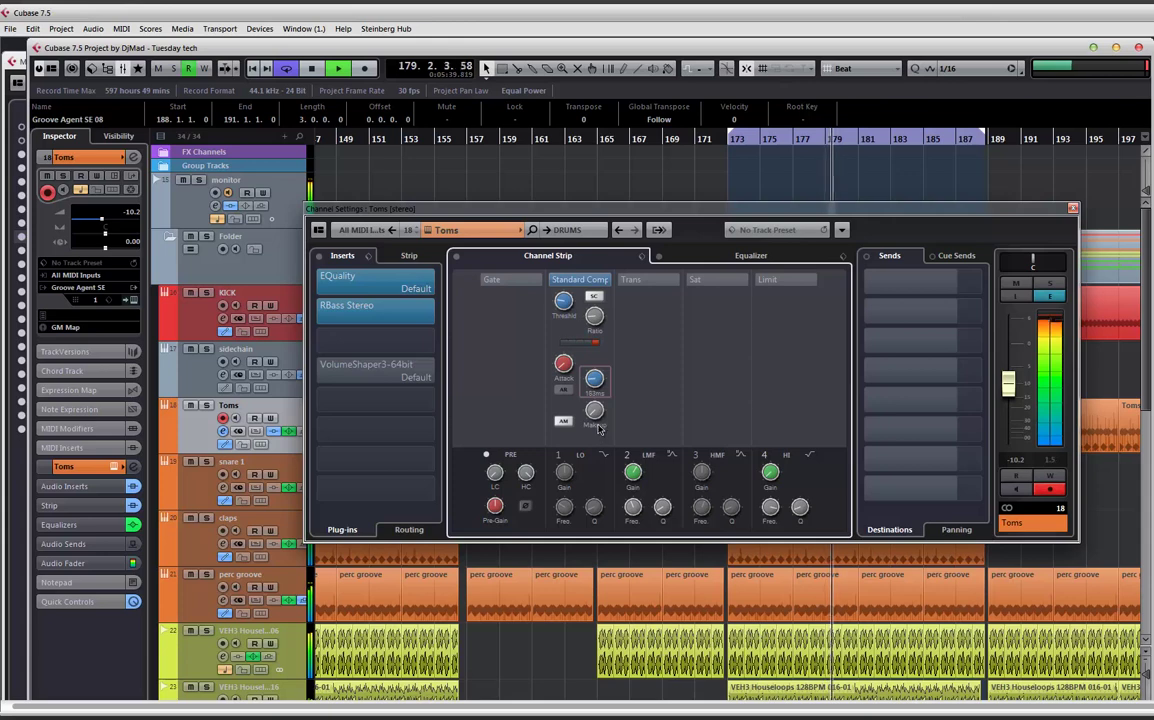
{"action": "key", "text": "space"}
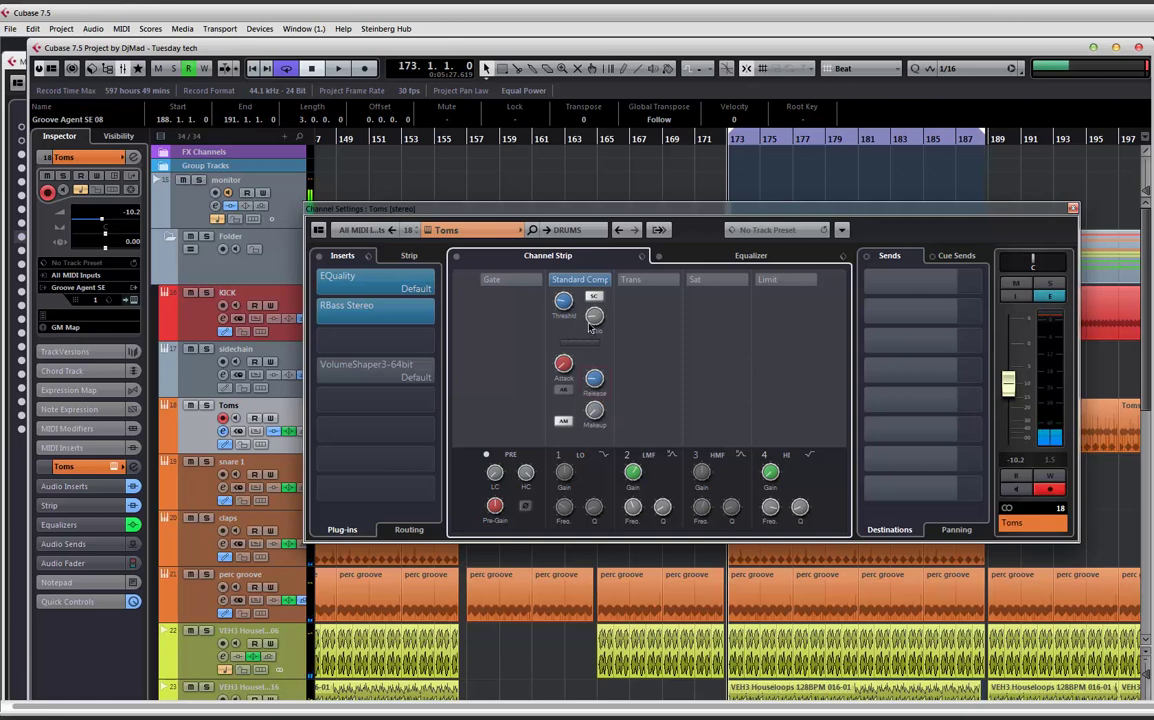
During loop playback, set the ratio of the Toms Standard Compressor to about 4.27 and switch off its automatic makeup gain.
{"action": "key", "text": "space"}
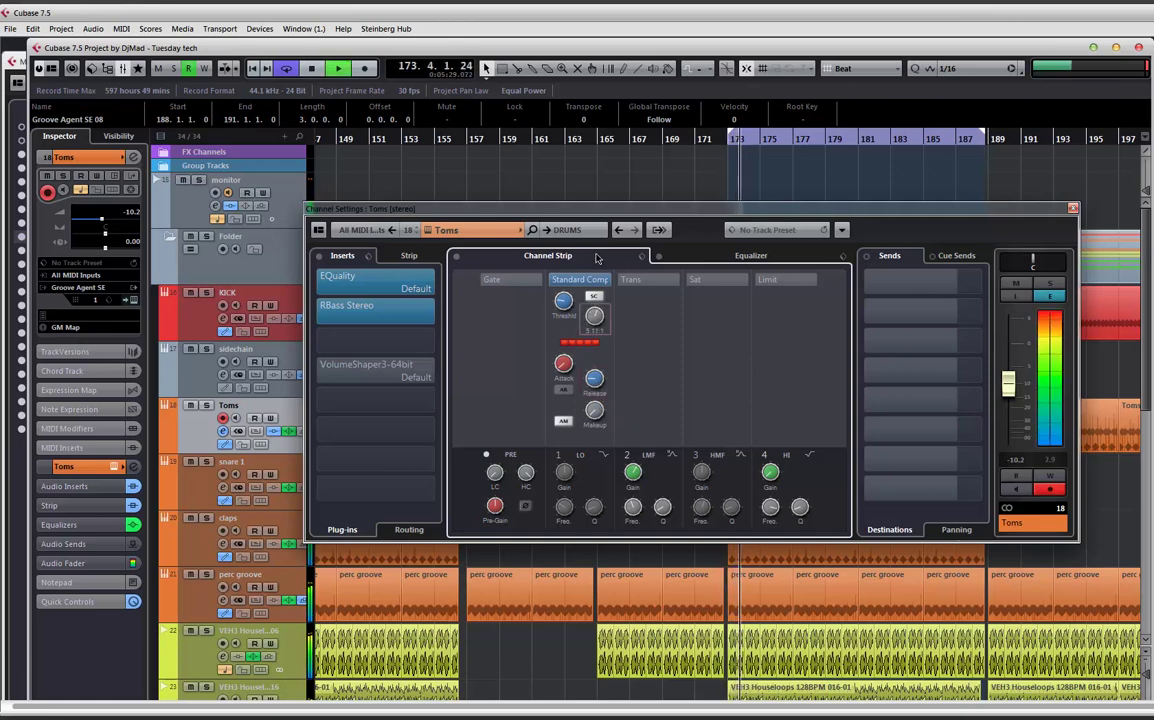
{"action": "key", "text": "space"}
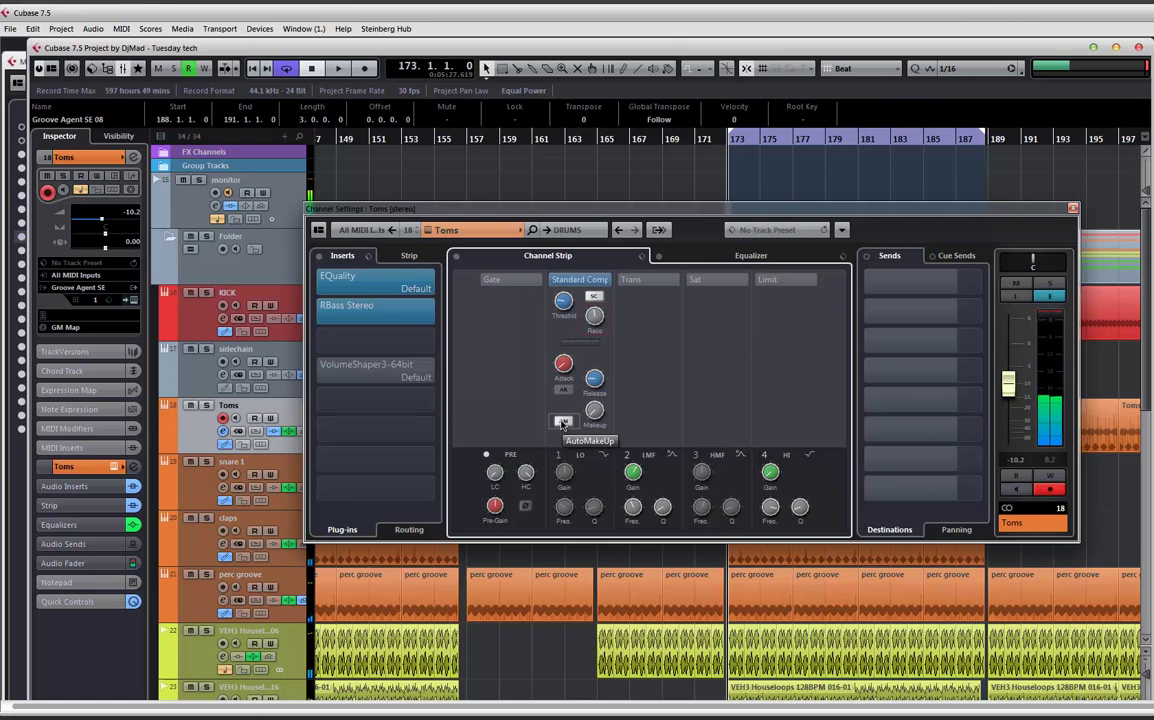
{"action": "key", "text": "space"}
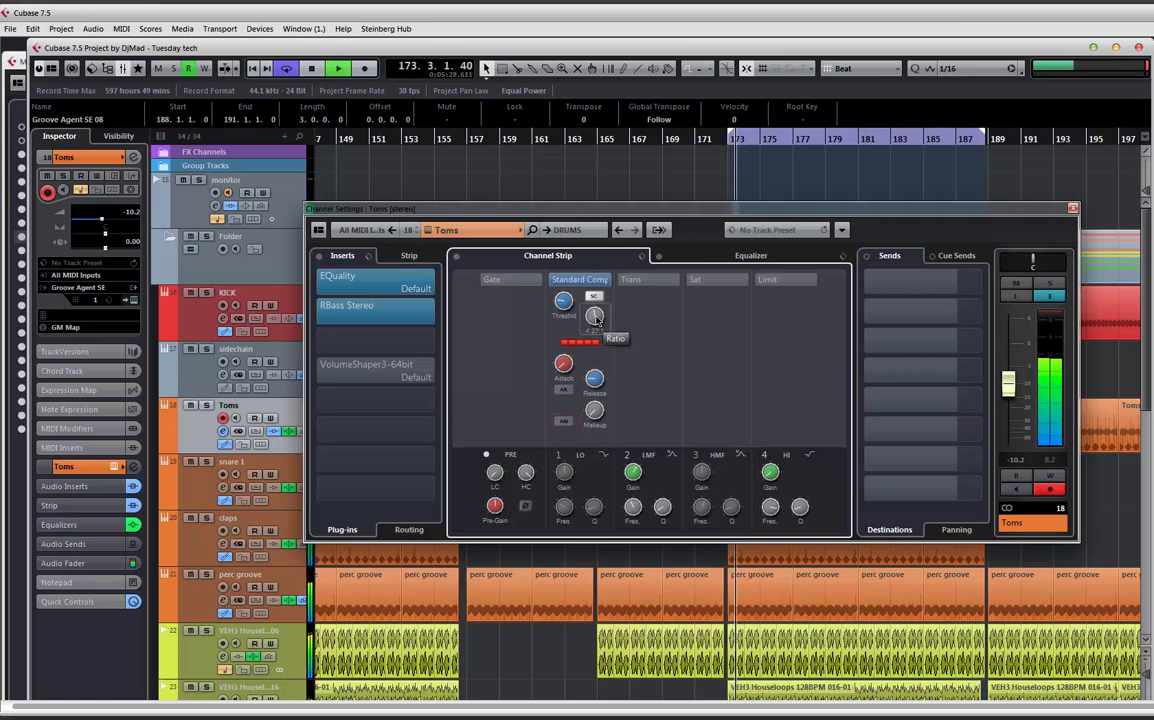
Bypass and re-enable the Toms Standard Compressor during playback, then raise its makeup gain and release.
{"action": "left_click", "coordinate": [548, 281]}
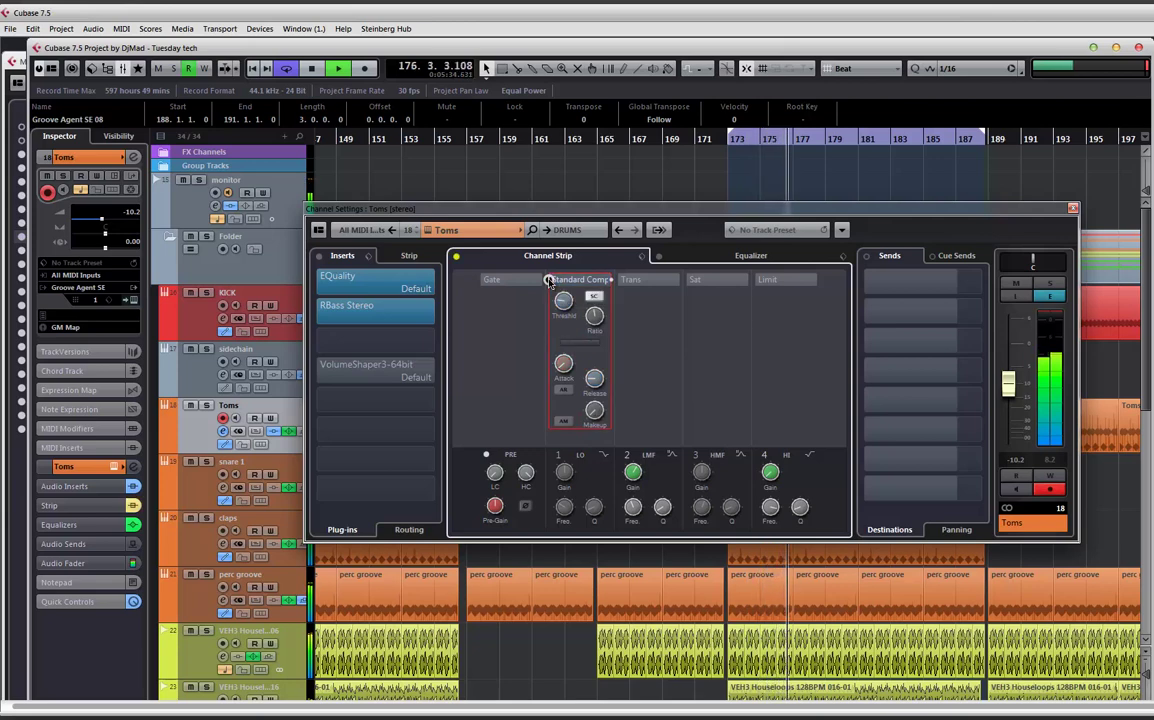
{"action": "left_click", "coordinate": [548, 281]}
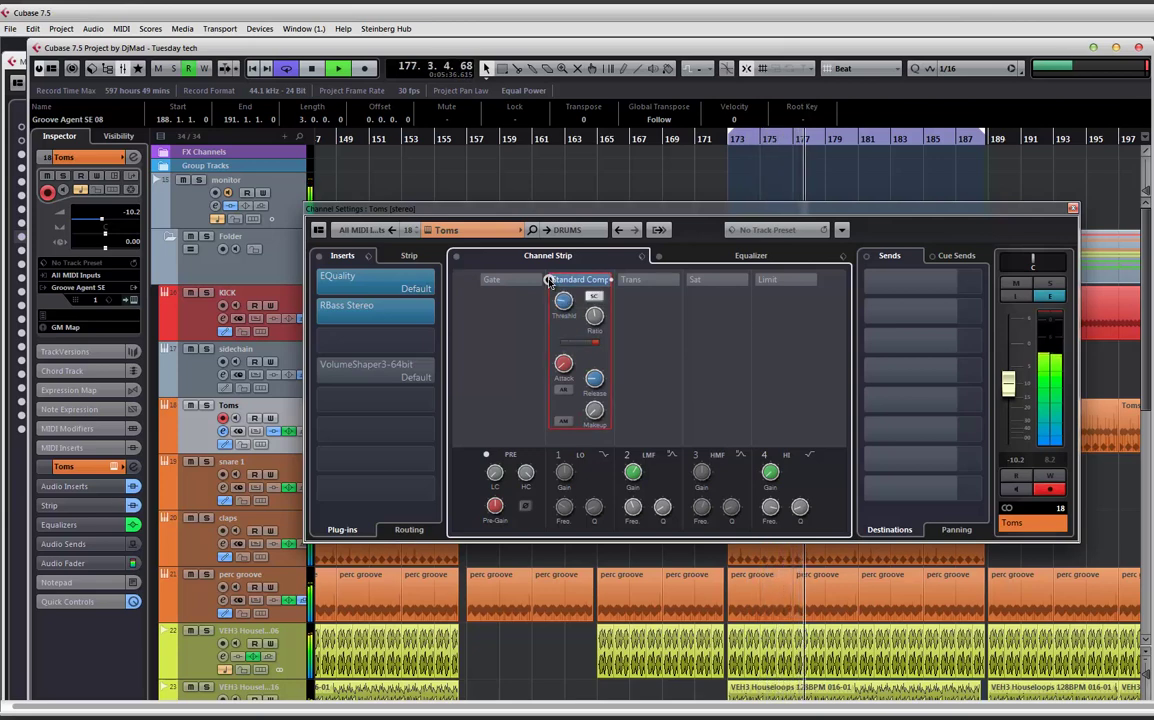
{"action": "mouse_move", "coordinate": [600, 412]}
{"action": "left_click_drag", "start_coordinate": [600, 412], "coordinate": [602, 376]}
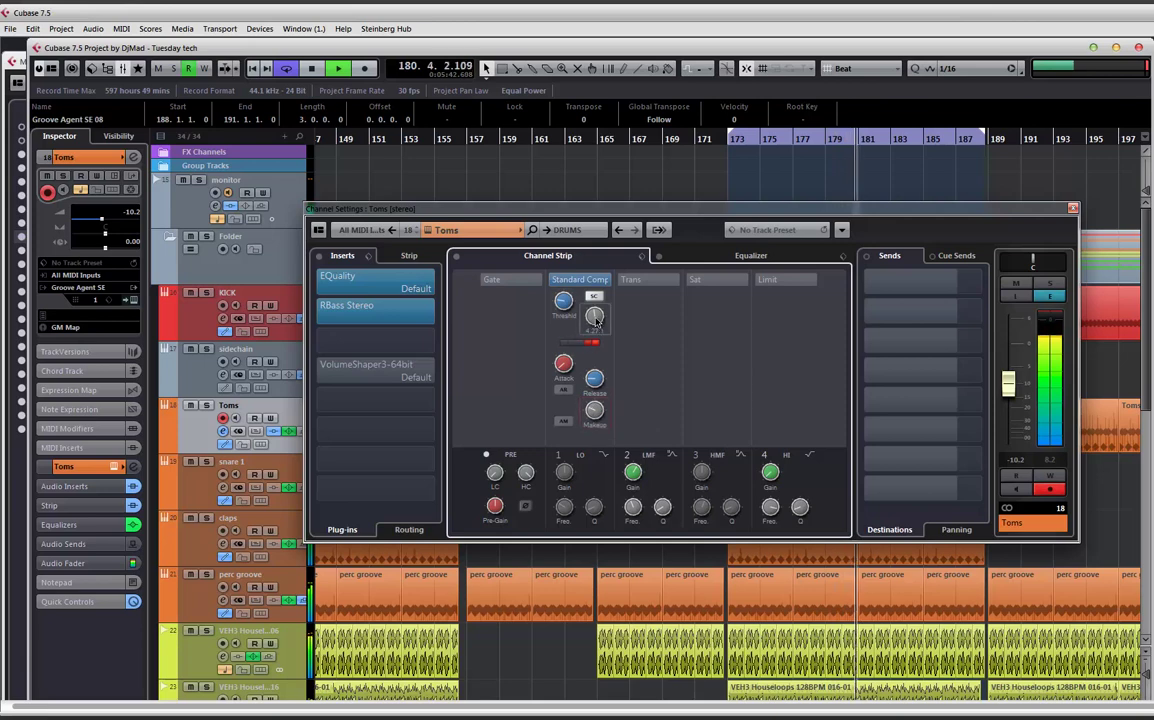
{"action": "mouse_move", "coordinate": [593, 376]}
{"action": "key", "text": "space"}
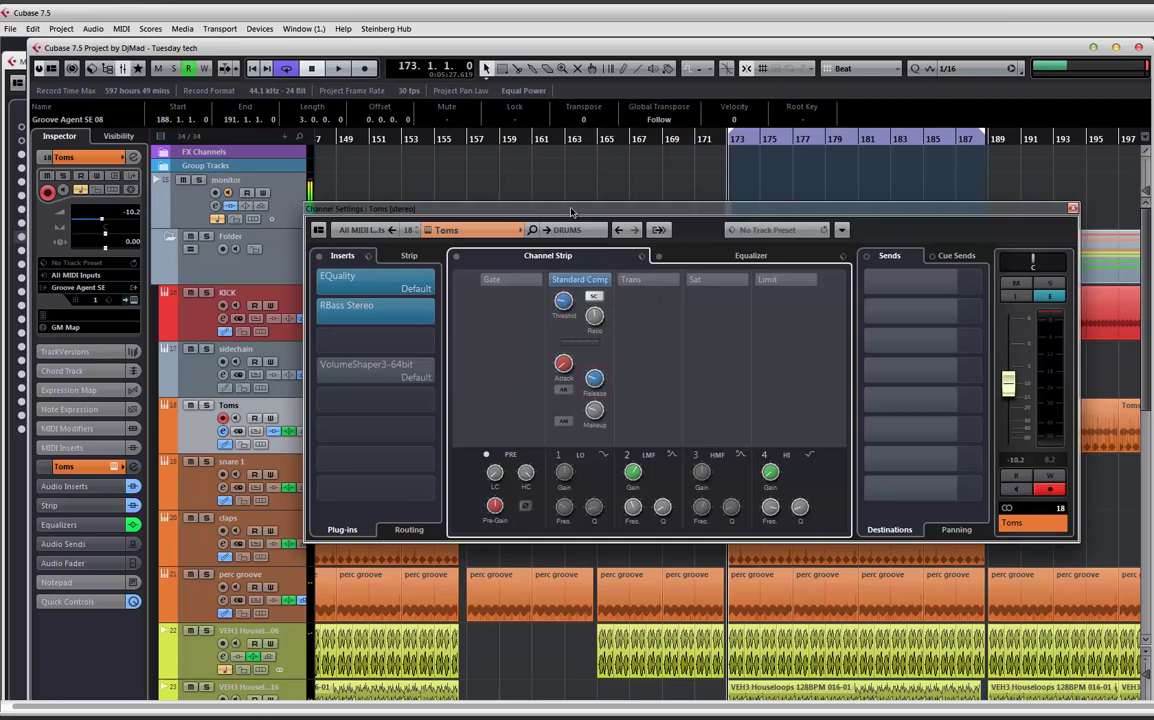
Remove the Standard Compressor from the Toms channel strip and uncover the tracks behind the Channel Settings window.
{"action": "left_click_drag", "start_coordinate": [571, 212], "coordinate": [631, 279]}
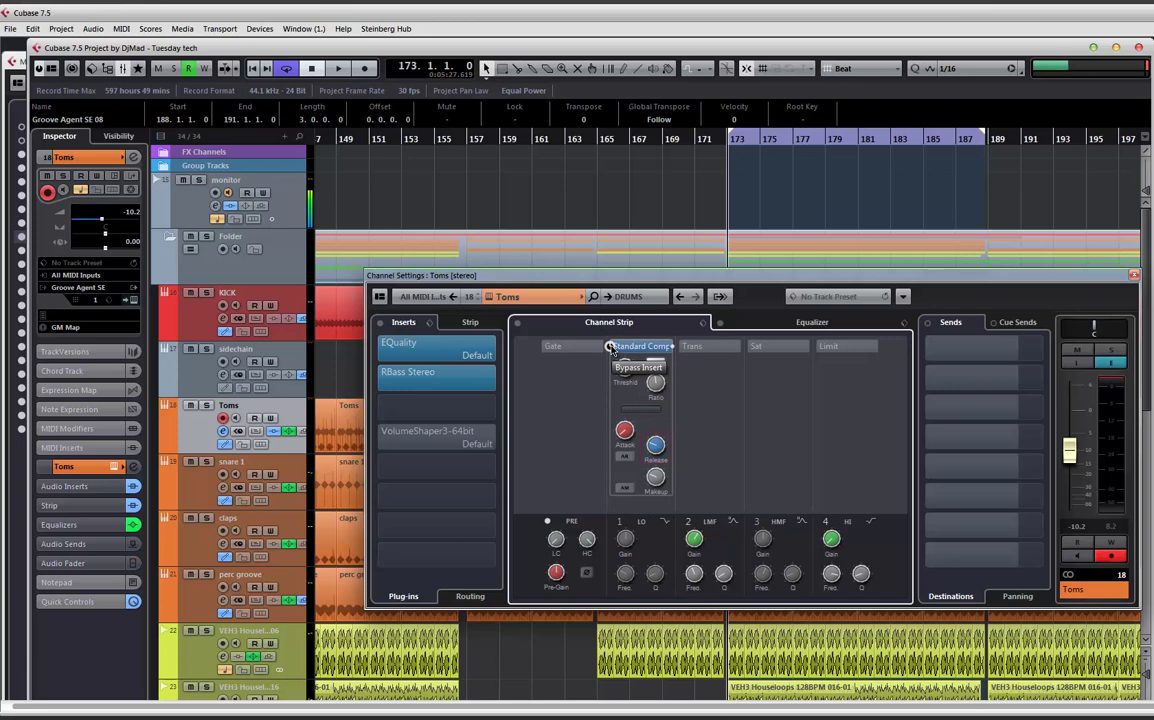
{"action": "left_click", "coordinate": [671, 351]}
{"action": "left_click", "coordinate": [644, 357]}
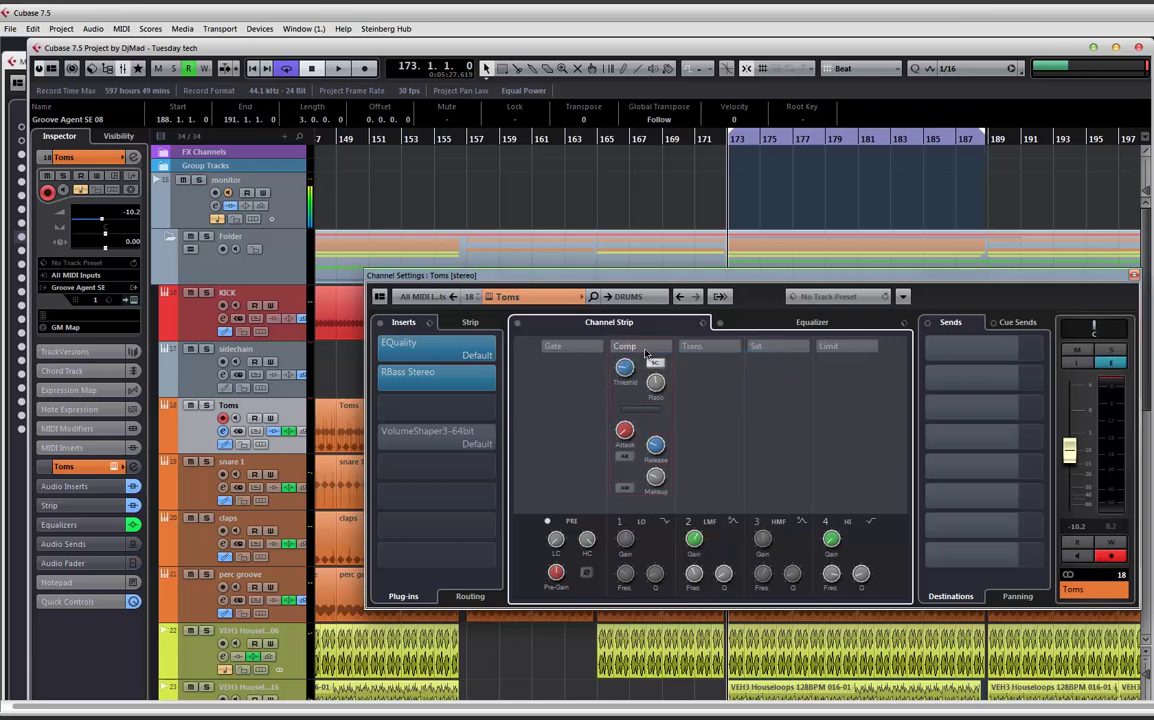
{"action": "left_click_drag", "start_coordinate": [612, 282], "coordinate": [688, 430]}
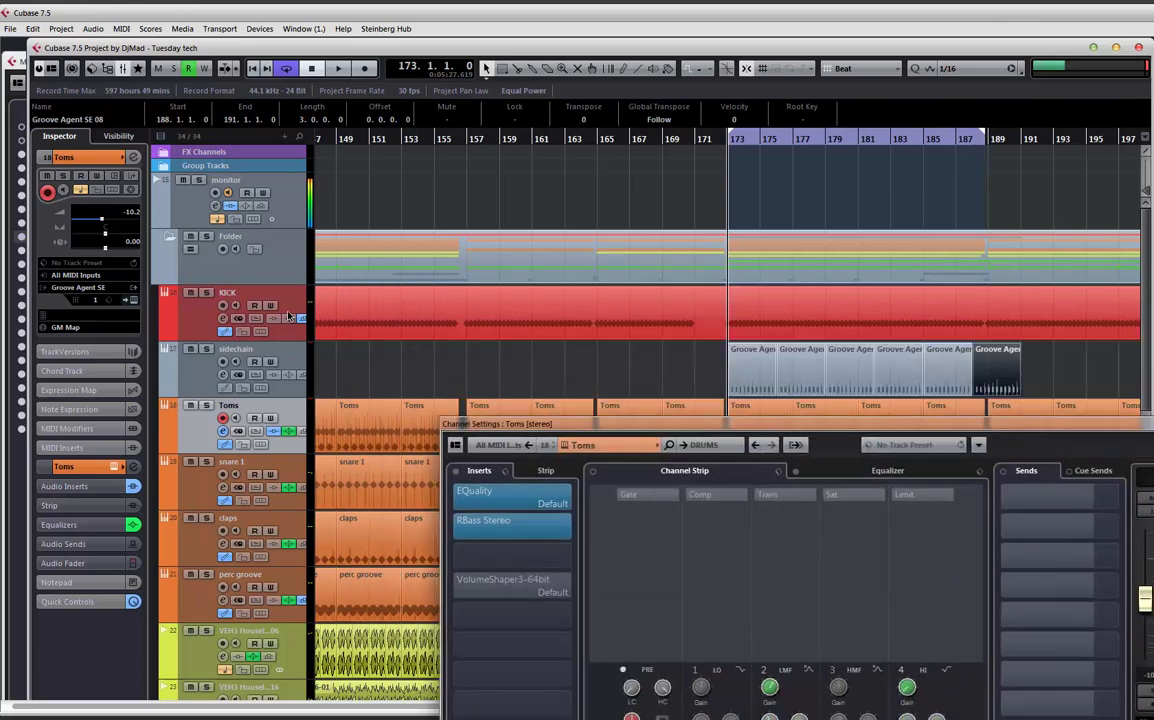
Check which send destinations are available on the sidechain channel, then return to the Toms channel settings.
{"action": "left_click", "coordinate": [207, 376]}
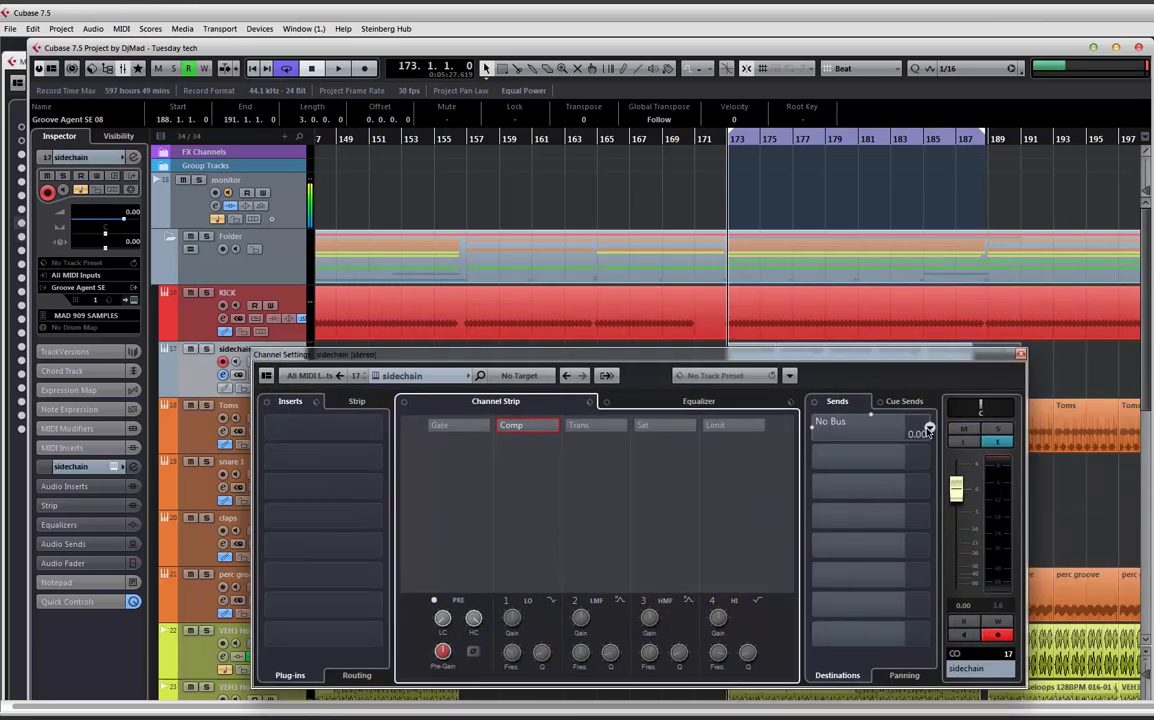
{"action": "left_click", "coordinate": [900, 426]}
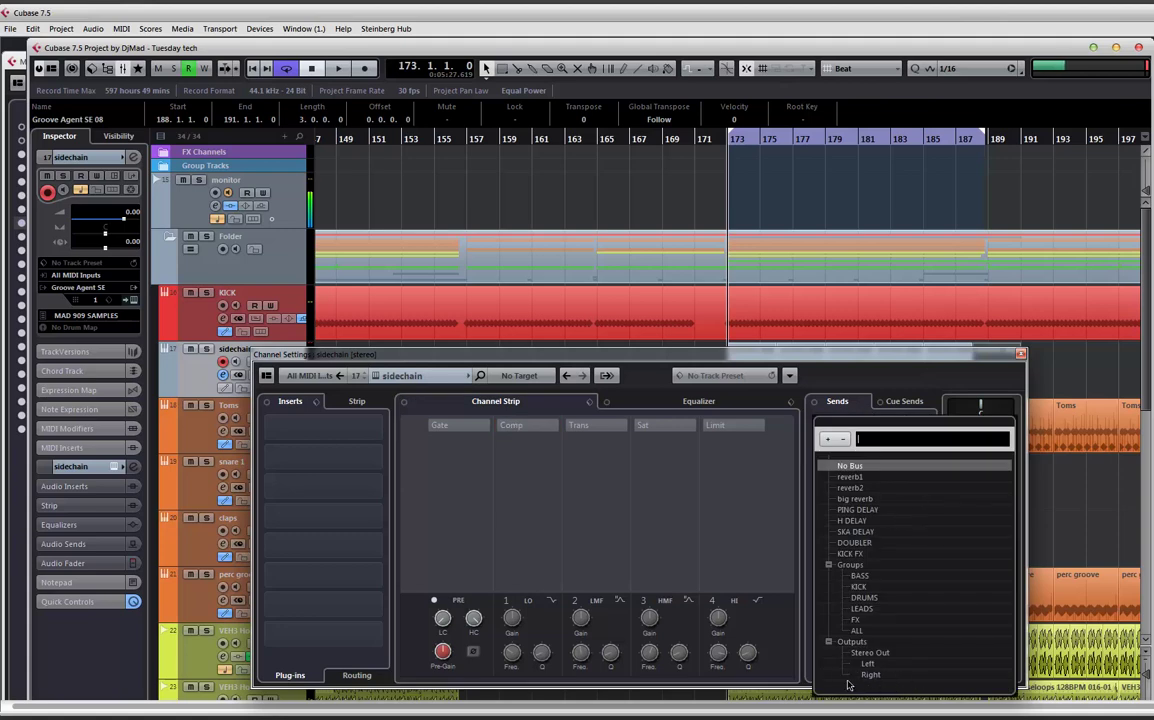
{"action": "left_click", "coordinate": [805, 362]}
{"action": "left_click_drag", "start_coordinate": [780, 358], "coordinate": [874, 340]}
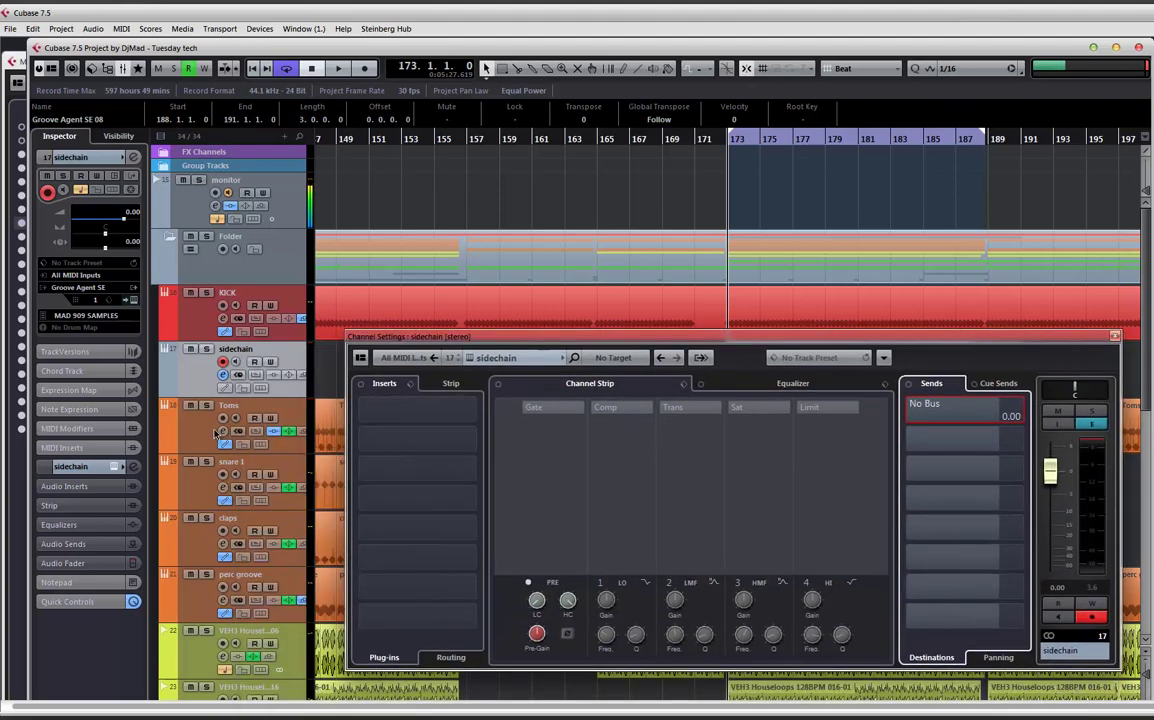
{"action": "left_click", "coordinate": [195, 400]}
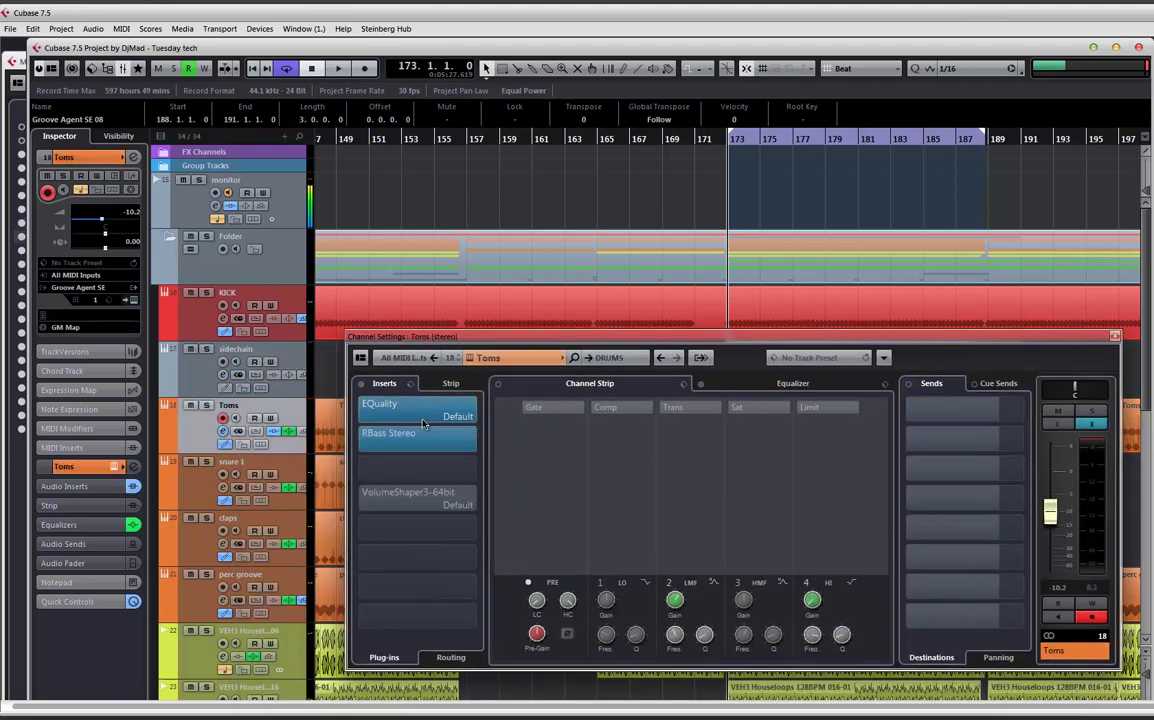
{"action": "left_click", "coordinate": [460, 463]}
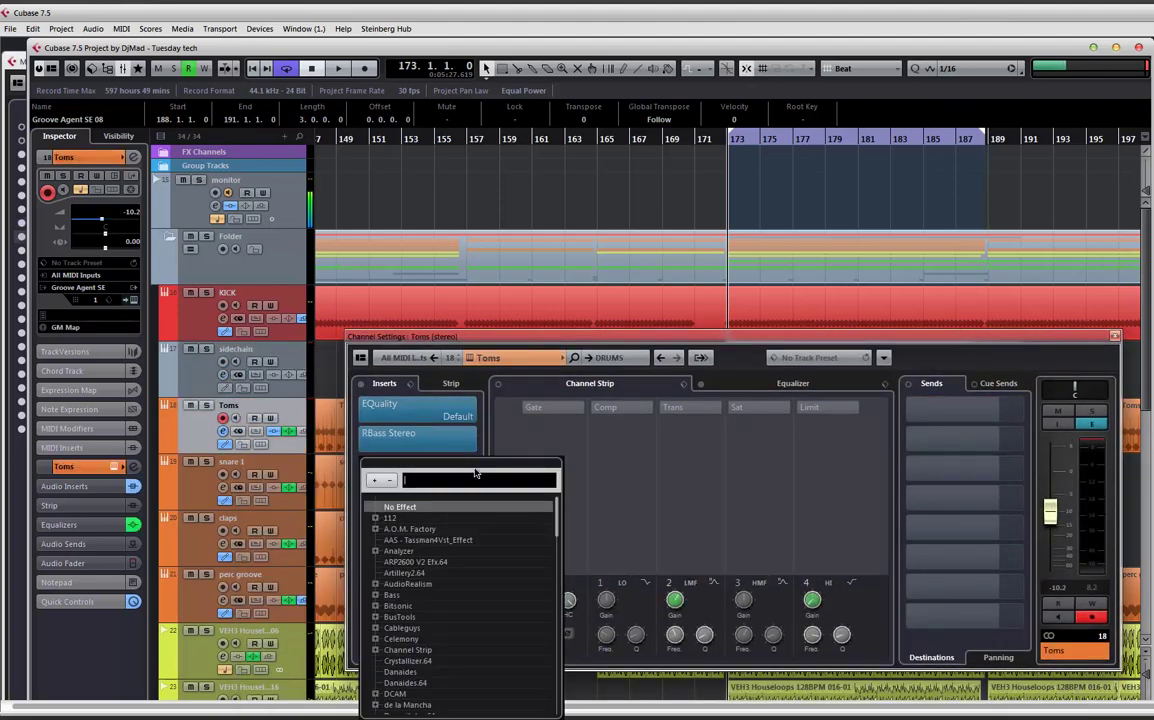
{"action": "type", "text": "comp"}
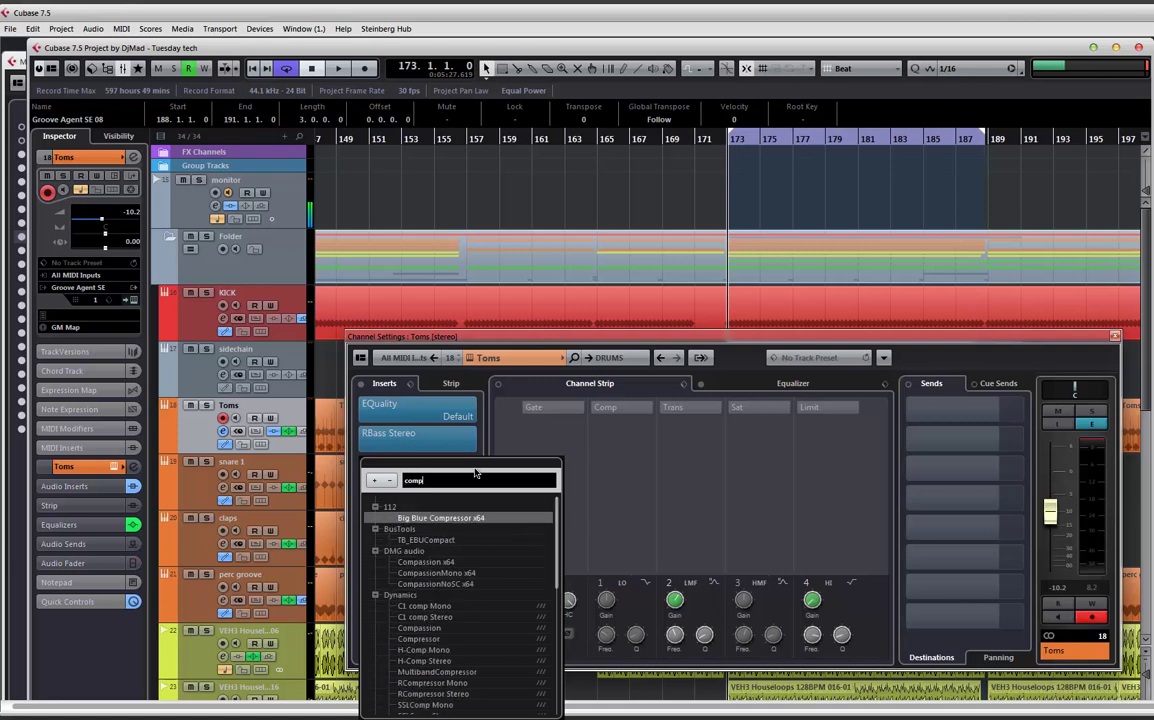
{"action": "type", "text": "e"}
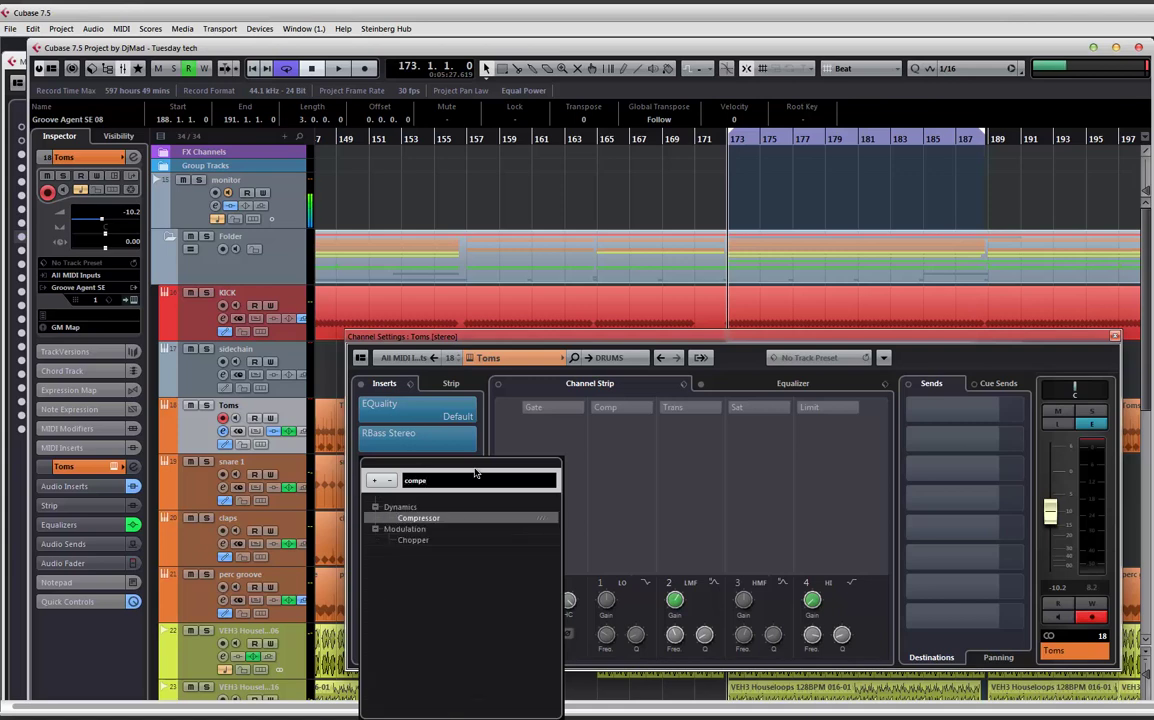
{"action": "key", "text": "BackSpace"}
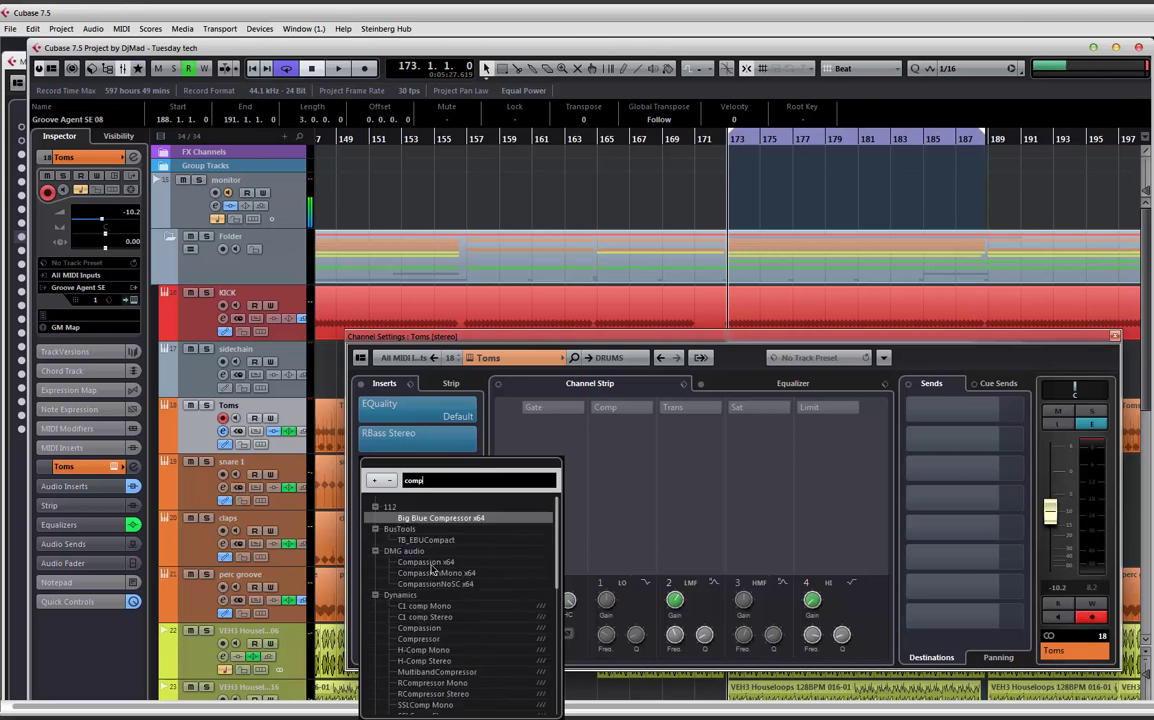
{"action": "scroll", "coordinate": [466, 580], "scroll_direction": "down", "scroll_amount": 10}
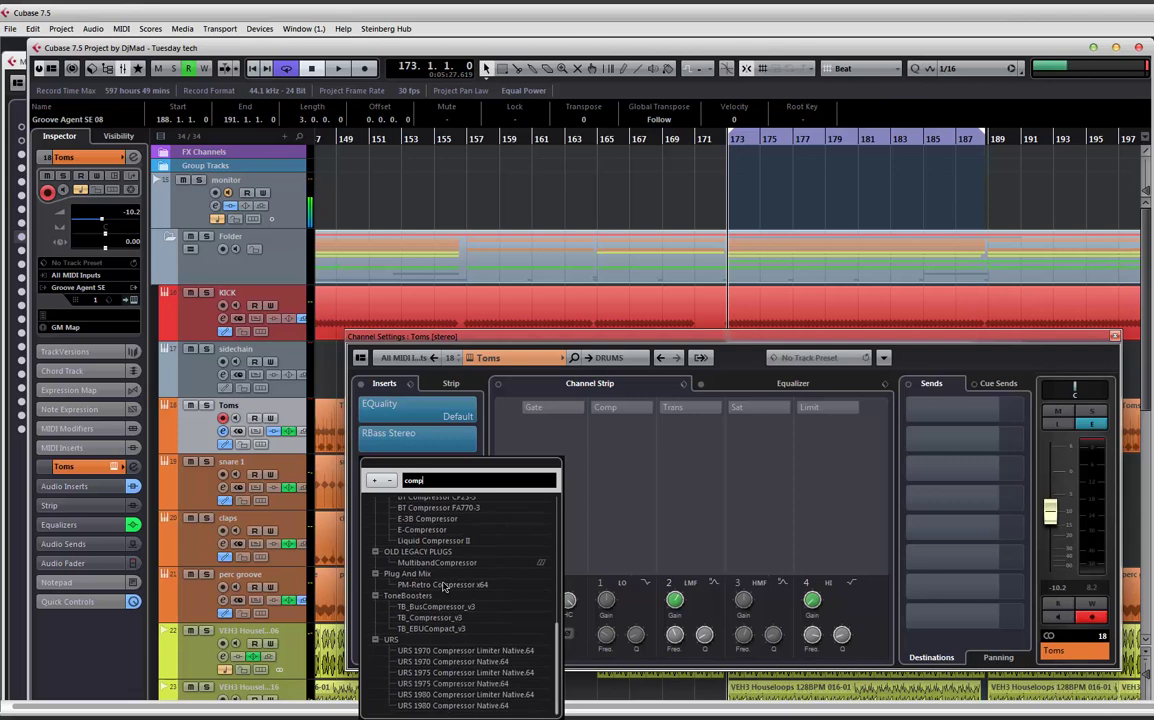
{"action": "scroll", "coordinate": [443, 587], "scroll_direction": "up", "scroll_amount": 3}
{"action": "scroll", "coordinate": [443, 587], "scroll_direction": "up", "scroll_amount": 5}
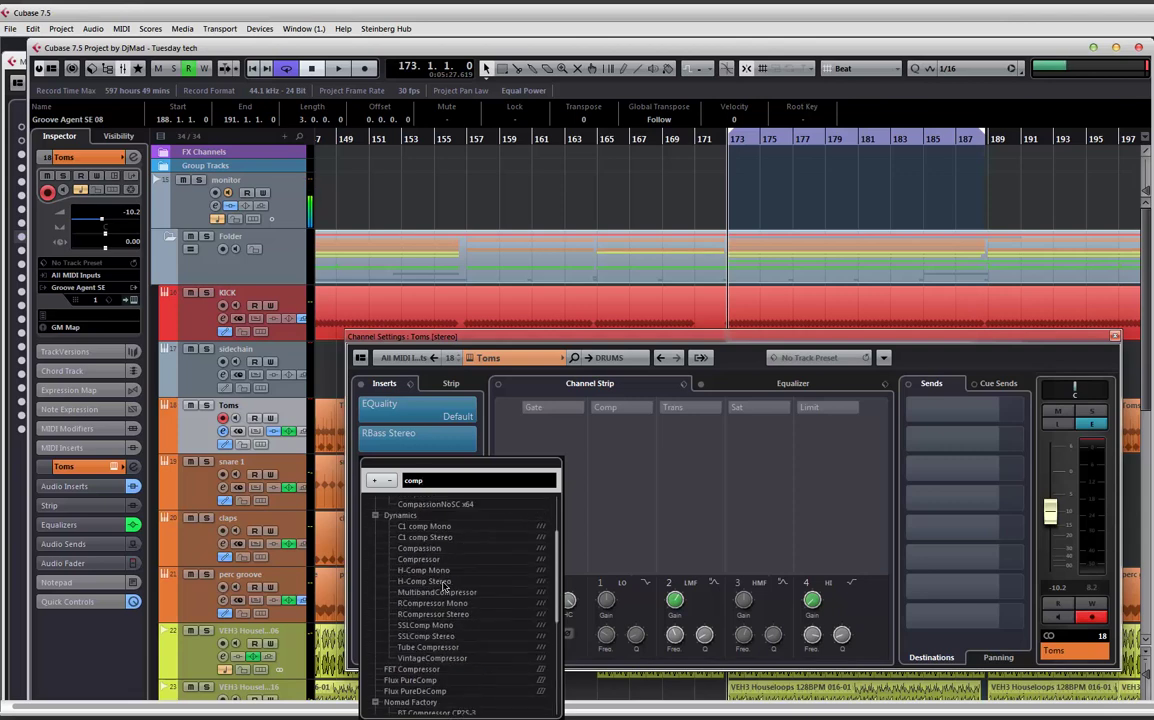
{"action": "scroll", "coordinate": [451, 583], "scroll_direction": "down", "scroll_amount": 8}
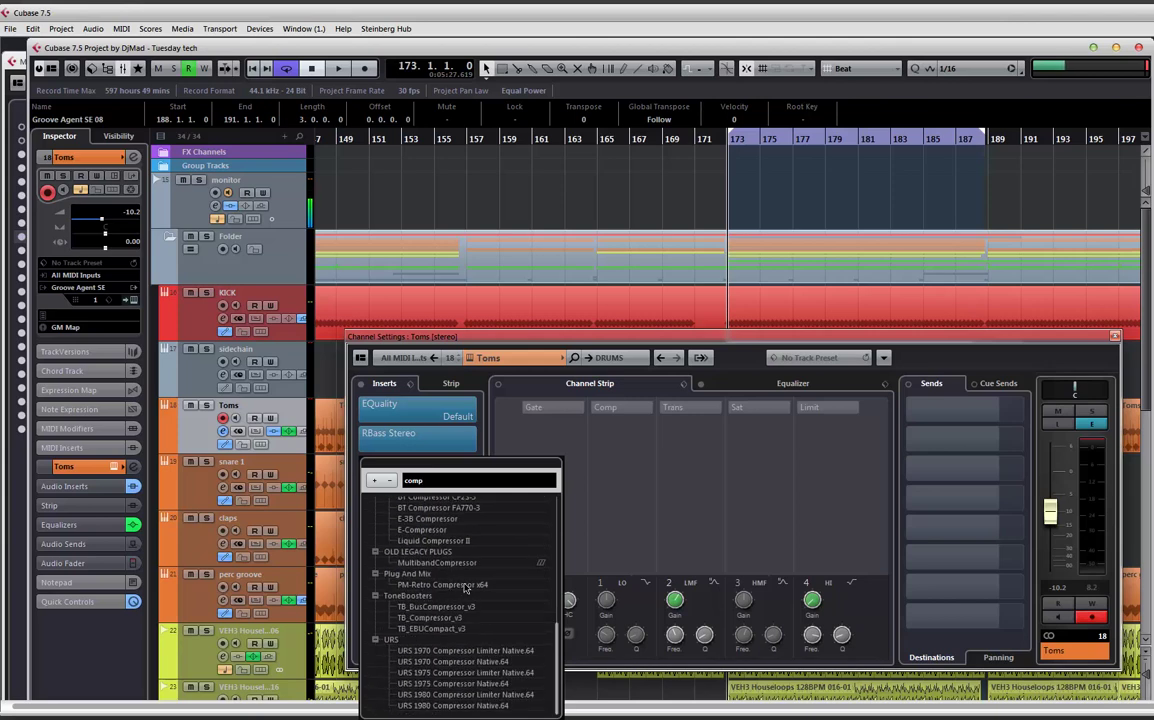
{"action": "left_click", "coordinate": [448, 168]}
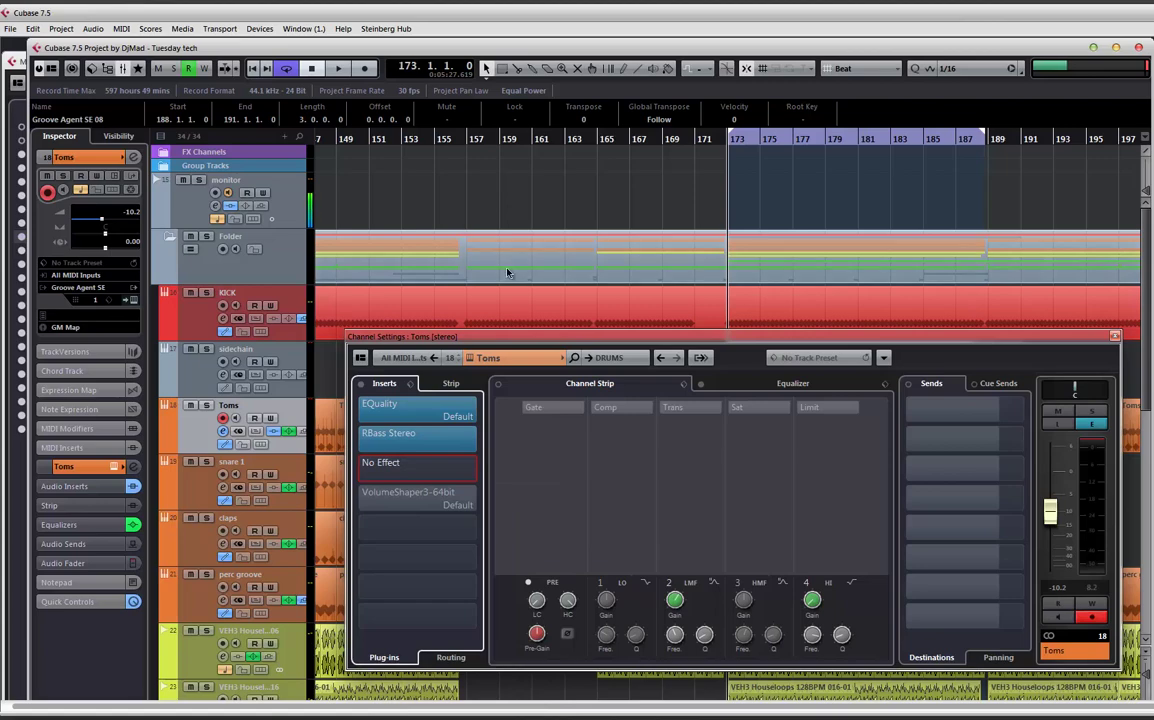
Search the effects for compressors and insert C1 comp Stereo in the third insert slot of the Toms channel.
{"action": "left_click_drag", "start_coordinate": [545, 343], "coordinate": [530, 198]}
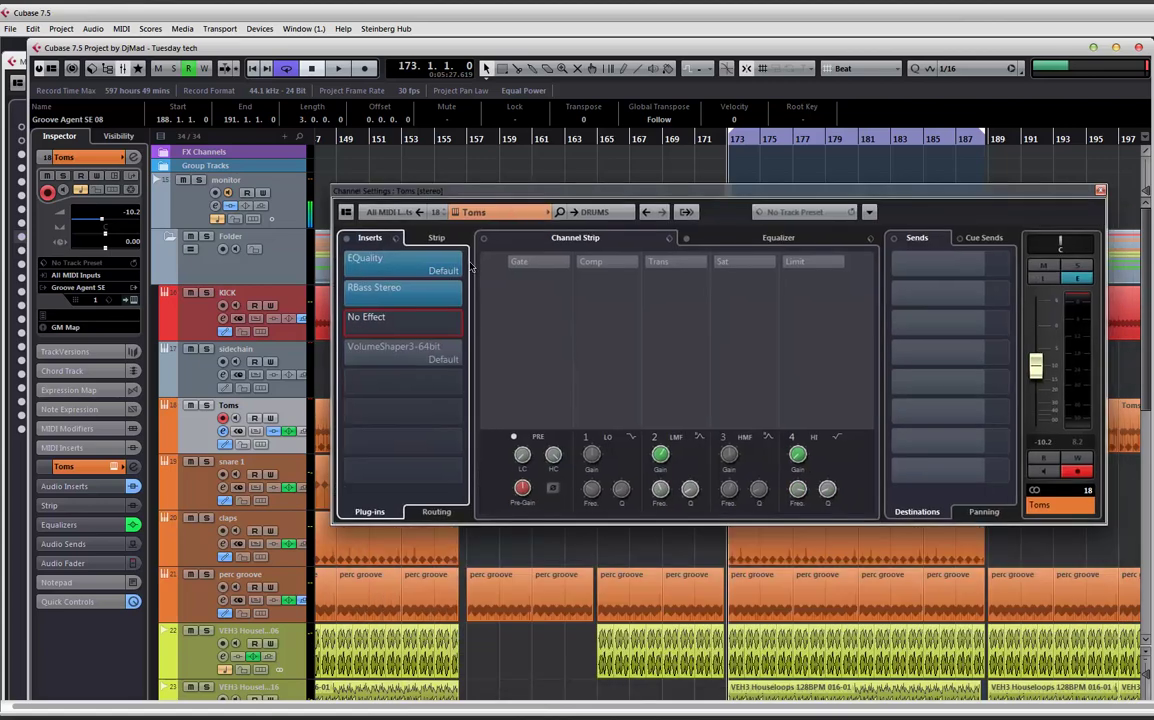
{"action": "left_click", "coordinate": [460, 322]}
{"action": "type", "text": "compre"}
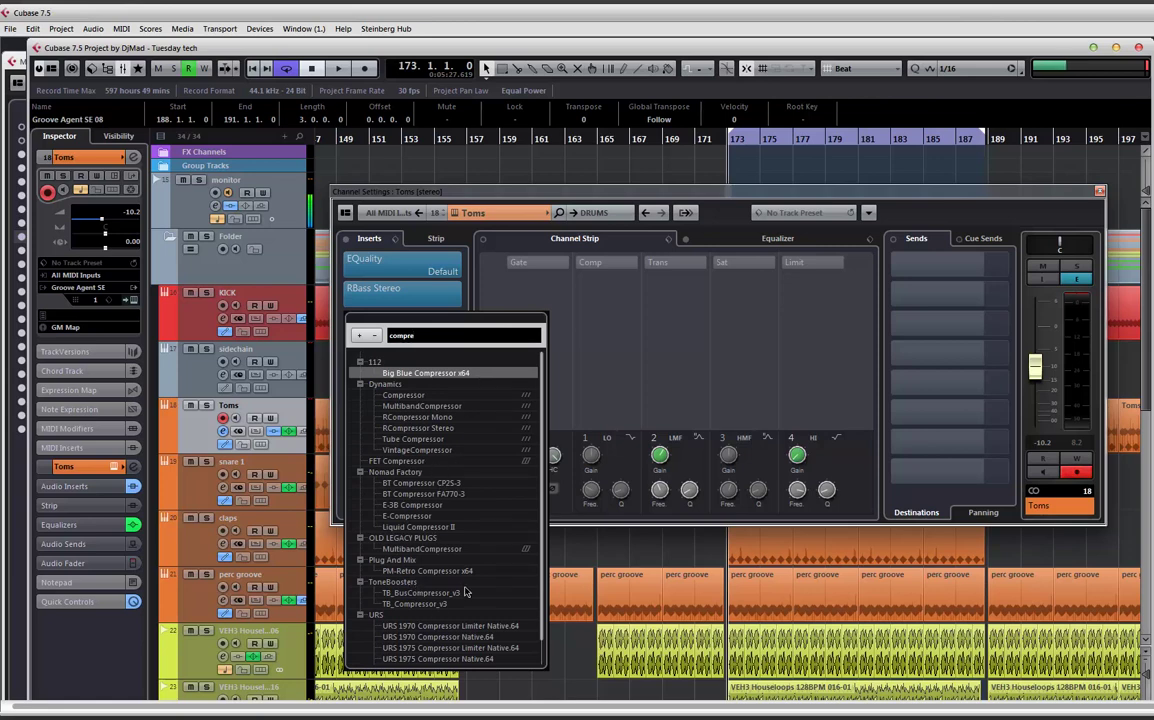
{"action": "scroll", "coordinate": [435, 573], "scroll_direction": "down", "scroll_amount": 1}
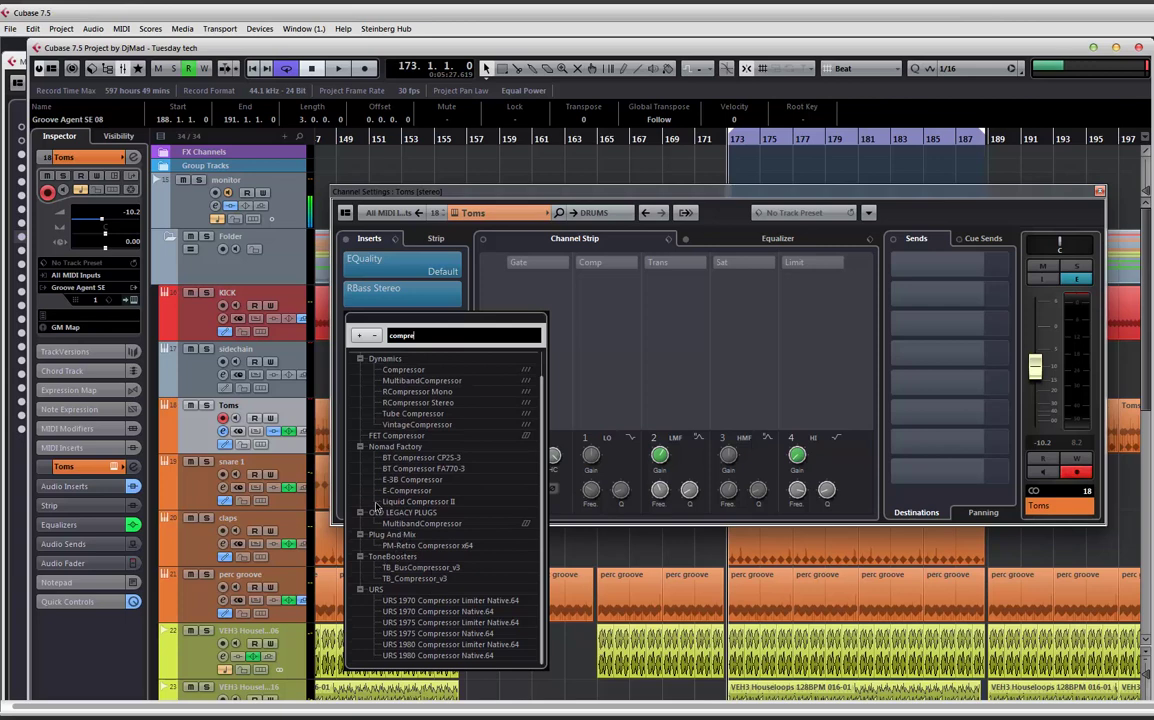
{"action": "scroll", "coordinate": [415, 447], "scroll_direction": "up", "scroll_amount": 1}
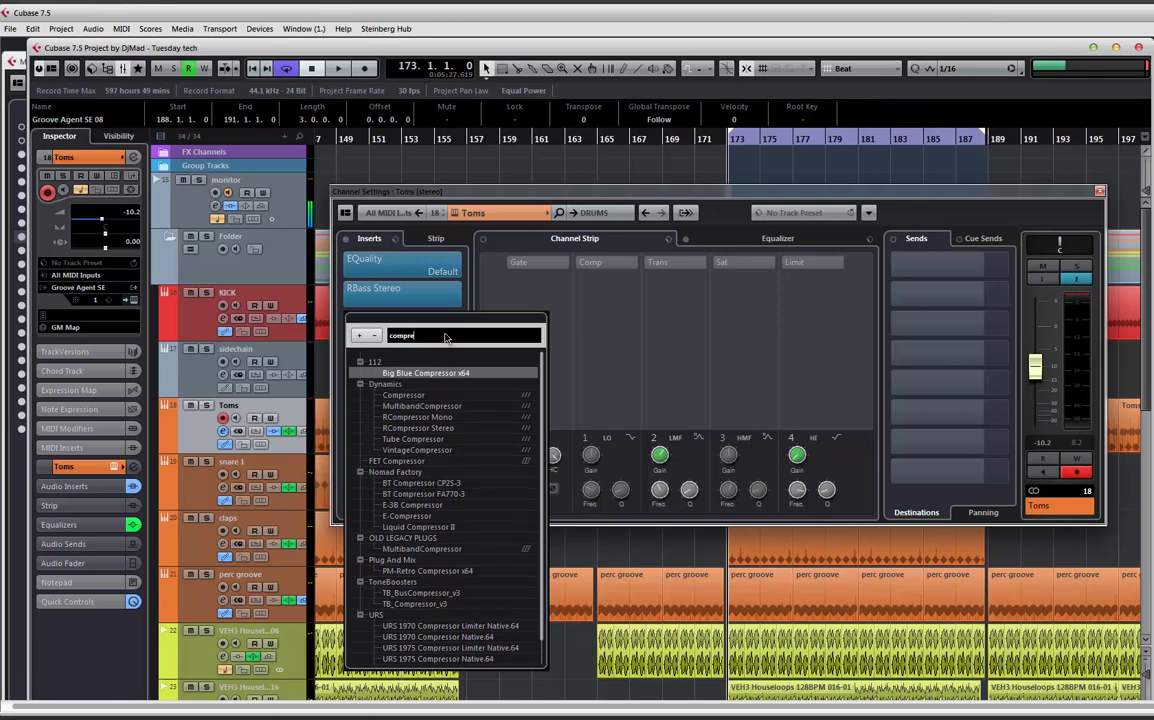
{"action": "key", "text": "BackSpace"}
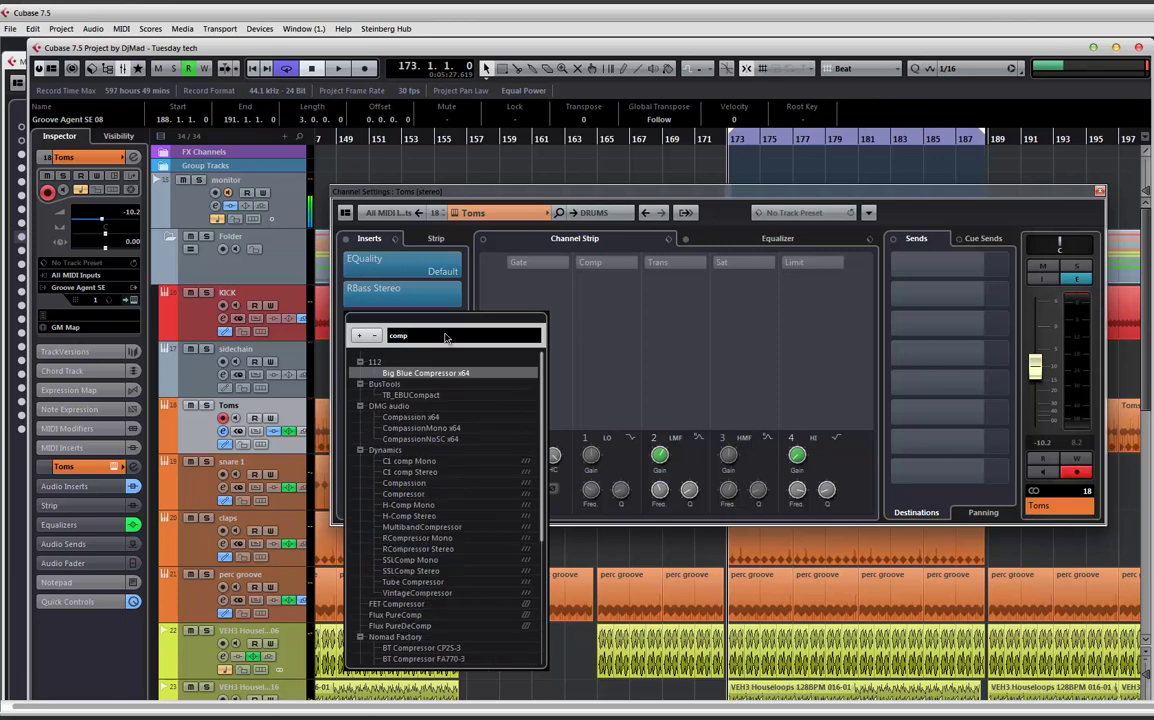
{"action": "scroll", "coordinate": [449, 507], "scroll_direction": "down", "scroll_amount": 6}
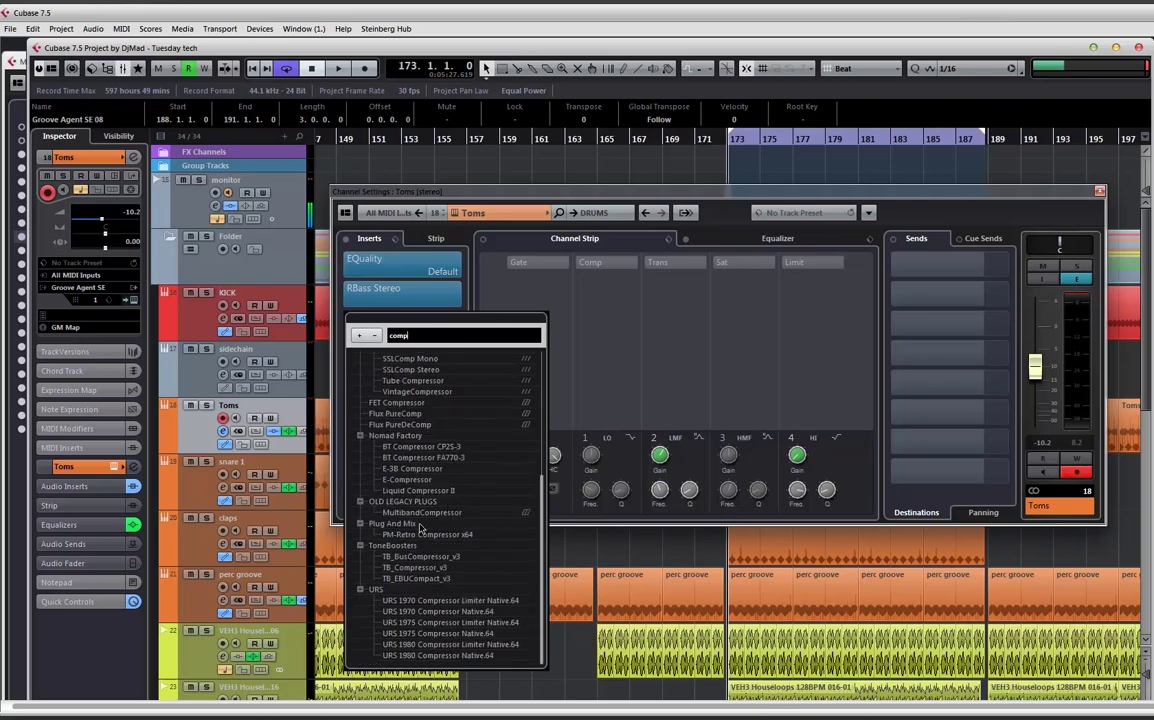
{"action": "scroll", "coordinate": [428, 490], "scroll_direction": "up", "scroll_amount": 6}
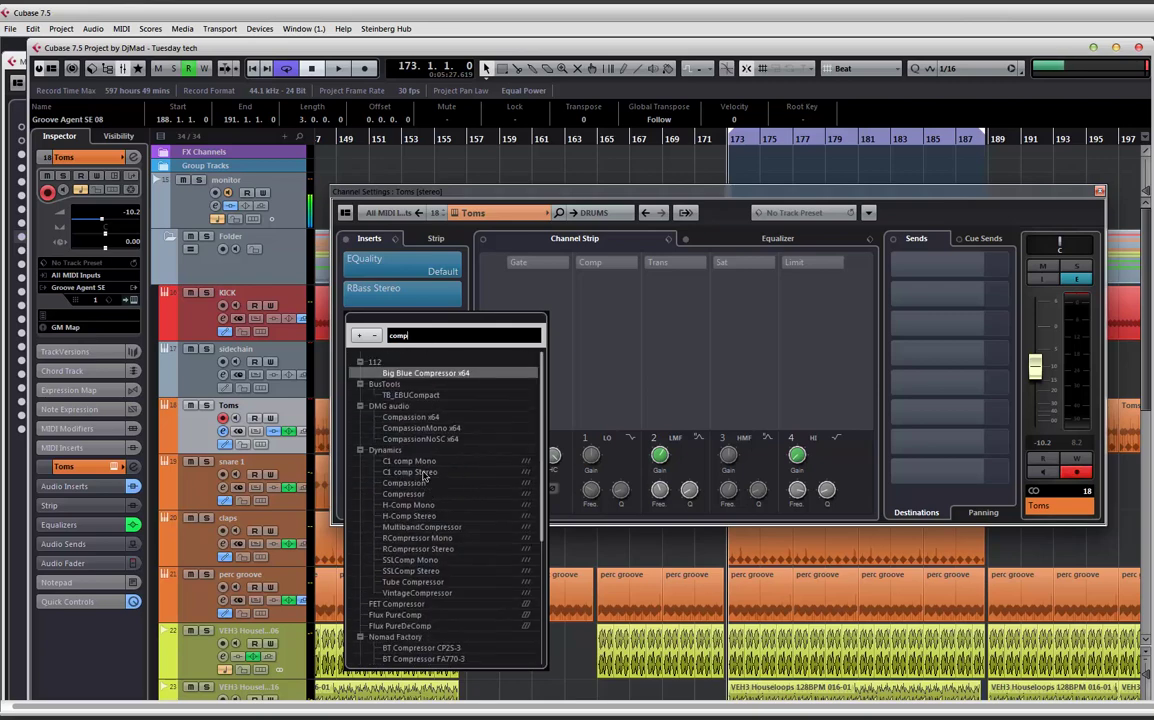
{"action": "left_click", "coordinate": [415, 472]}
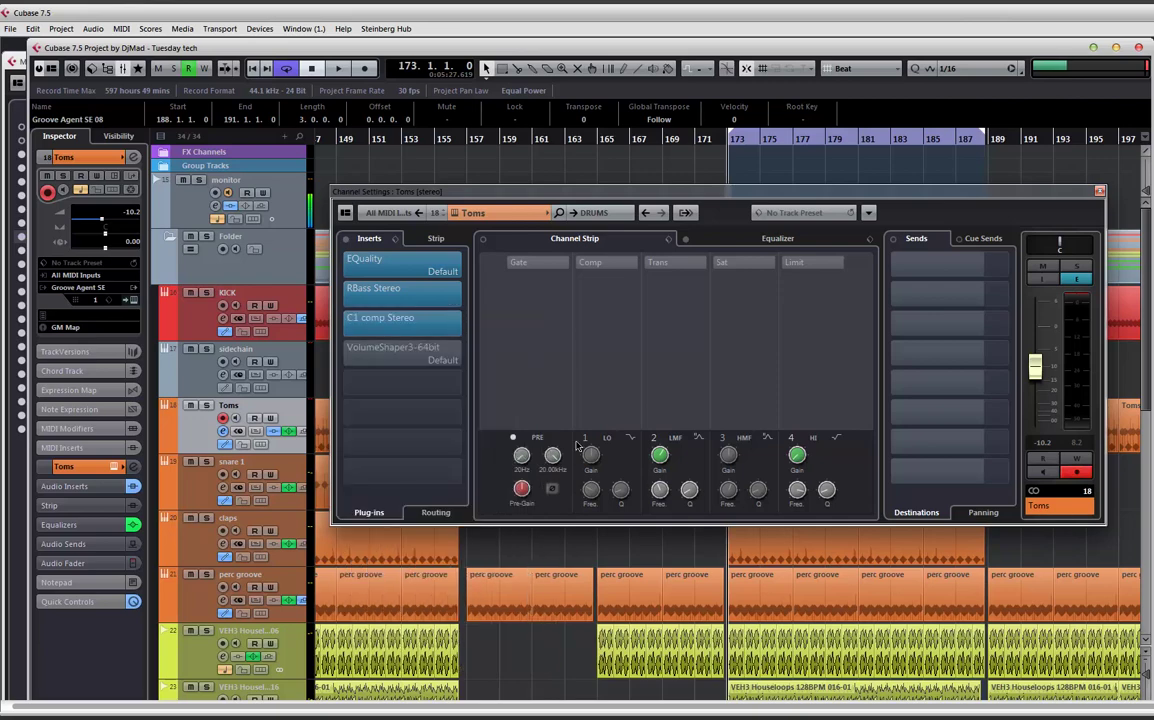
Arrange the plug-in and channel windows so the tracks are accessible, and activate side-chaining on the Toms C1 comp Stereo.
{"action": "left_click_drag", "start_coordinate": [668, 268], "coordinate": [594, 267]}
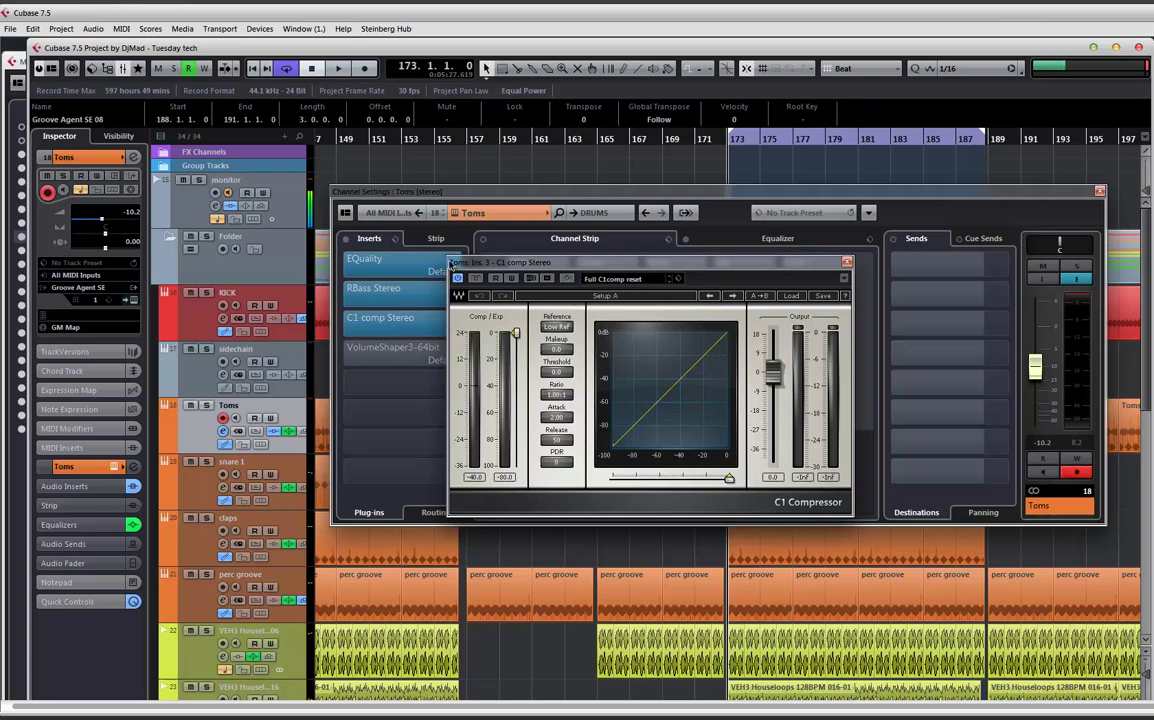
{"action": "left_click_drag", "start_coordinate": [533, 194], "coordinate": [689, 500]}
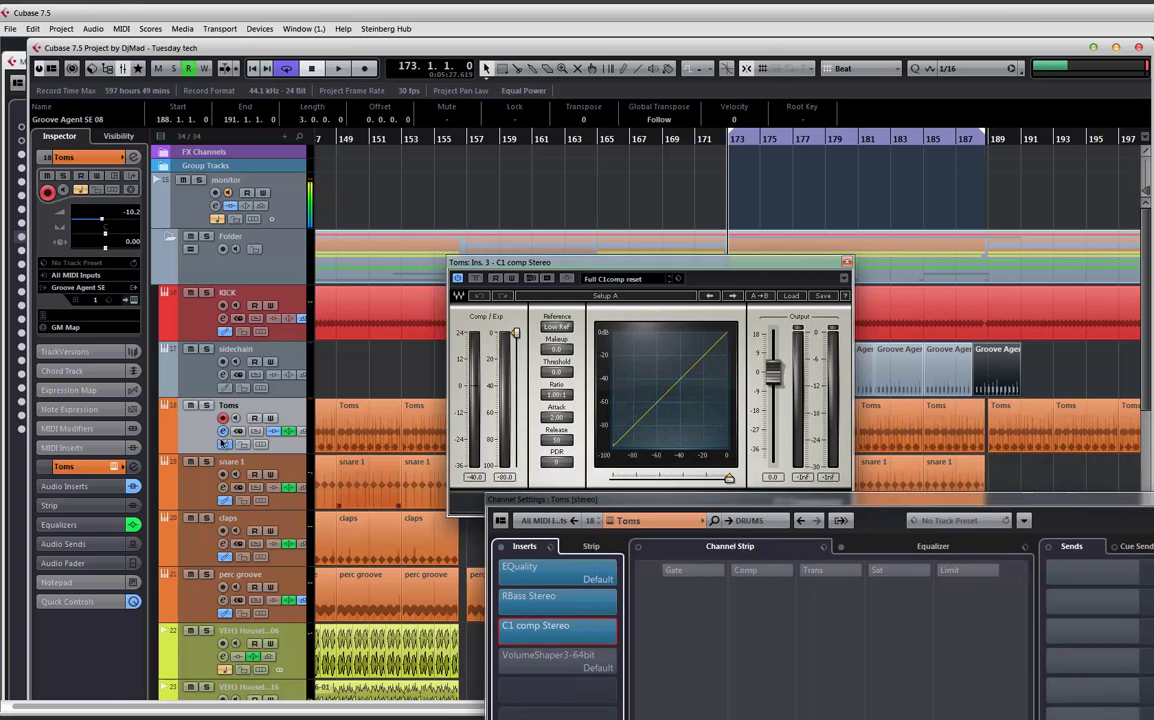
{"action": "left_click", "coordinate": [567, 280]}
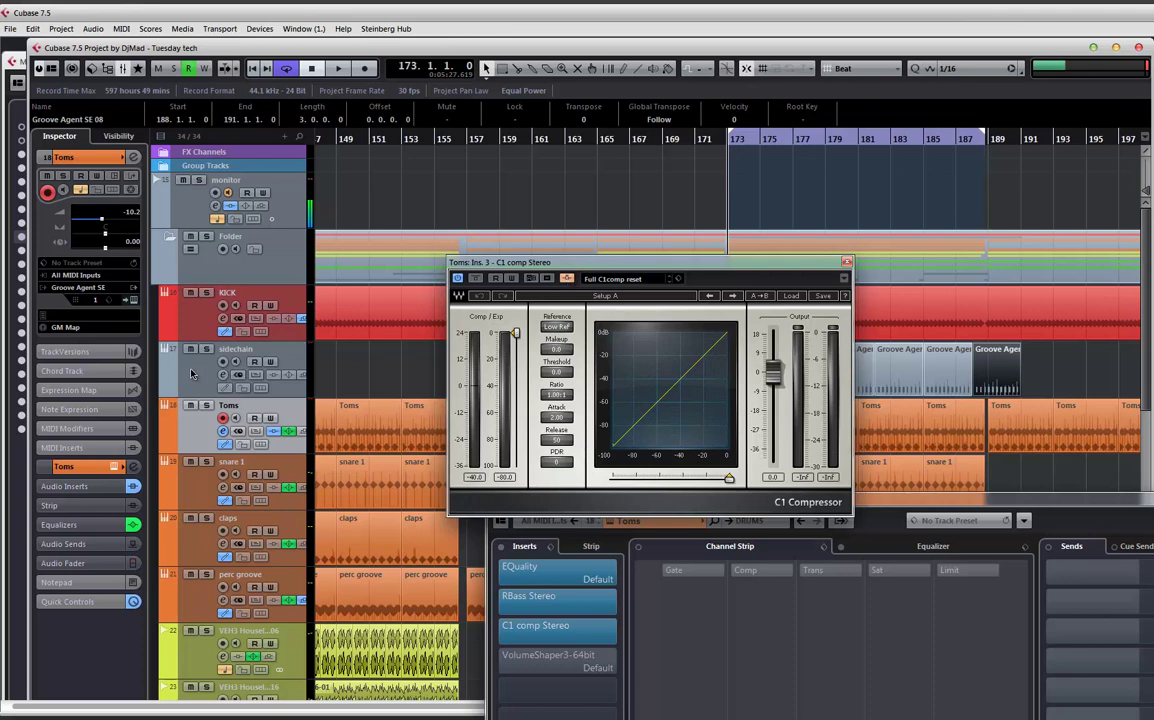
Route the sidechain channel's first send to the side-chain of Toms: Ins. 3 - C1 comp Stereo and activate it.
{"action": "left_click", "coordinate": [223, 362]}
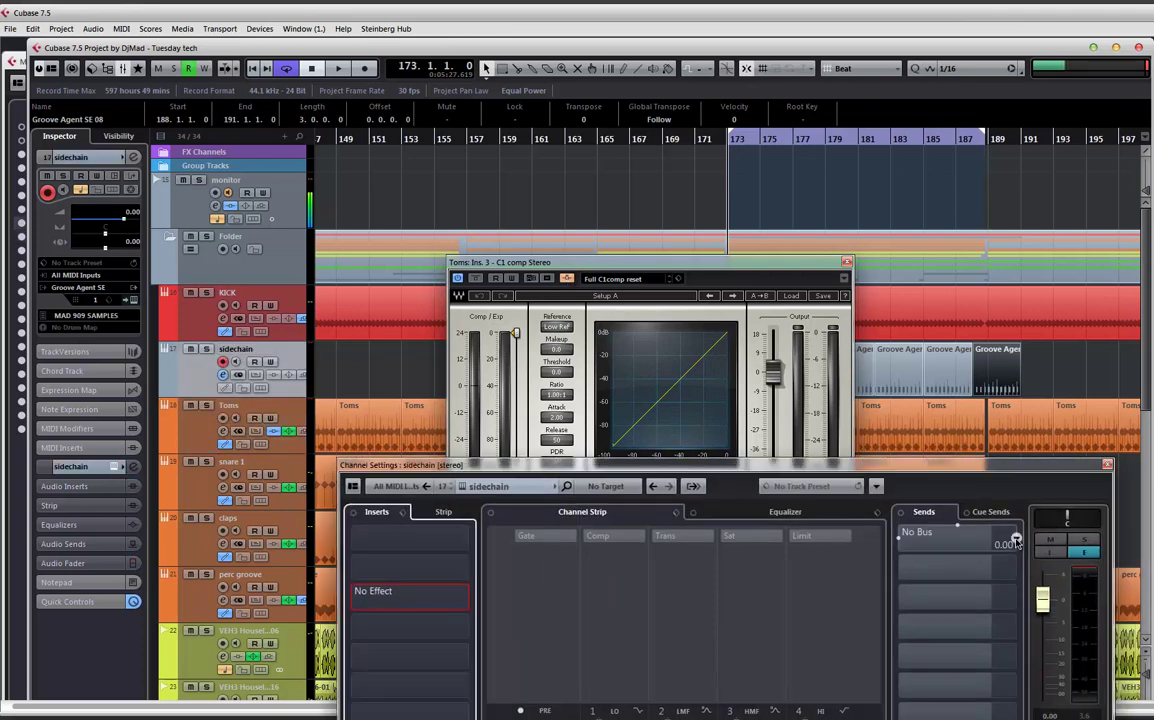
{"action": "left_click", "coordinate": [1011, 540]}
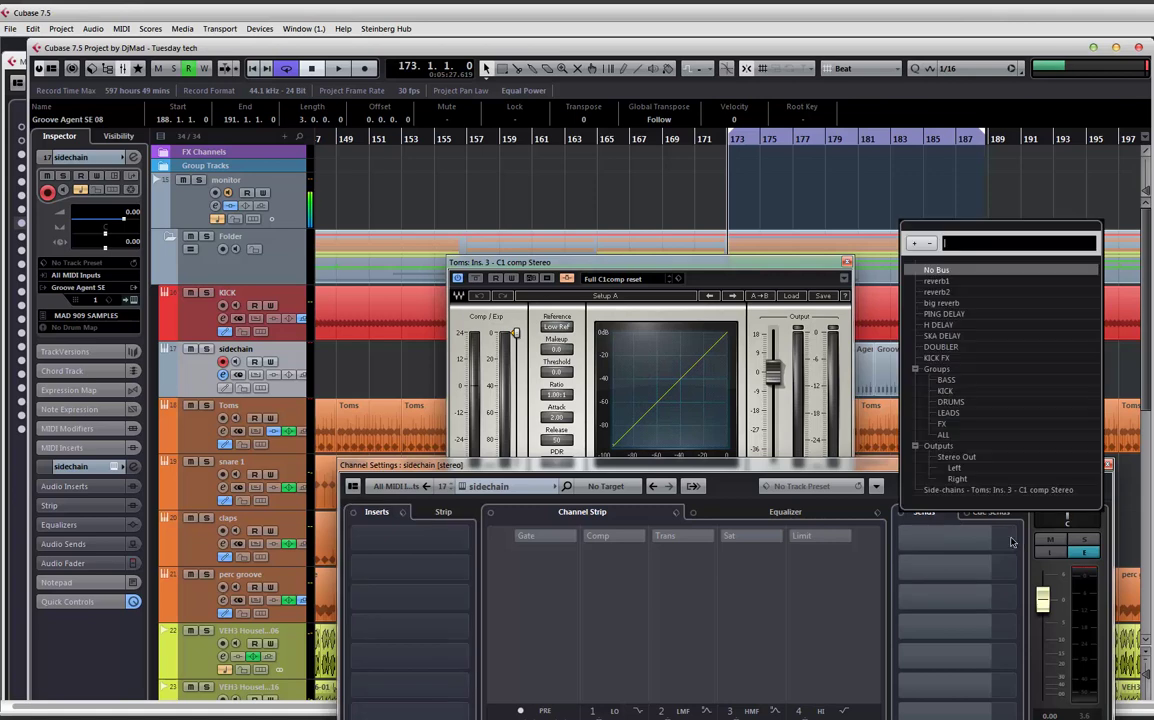
{"action": "left_click", "coordinate": [944, 490]}
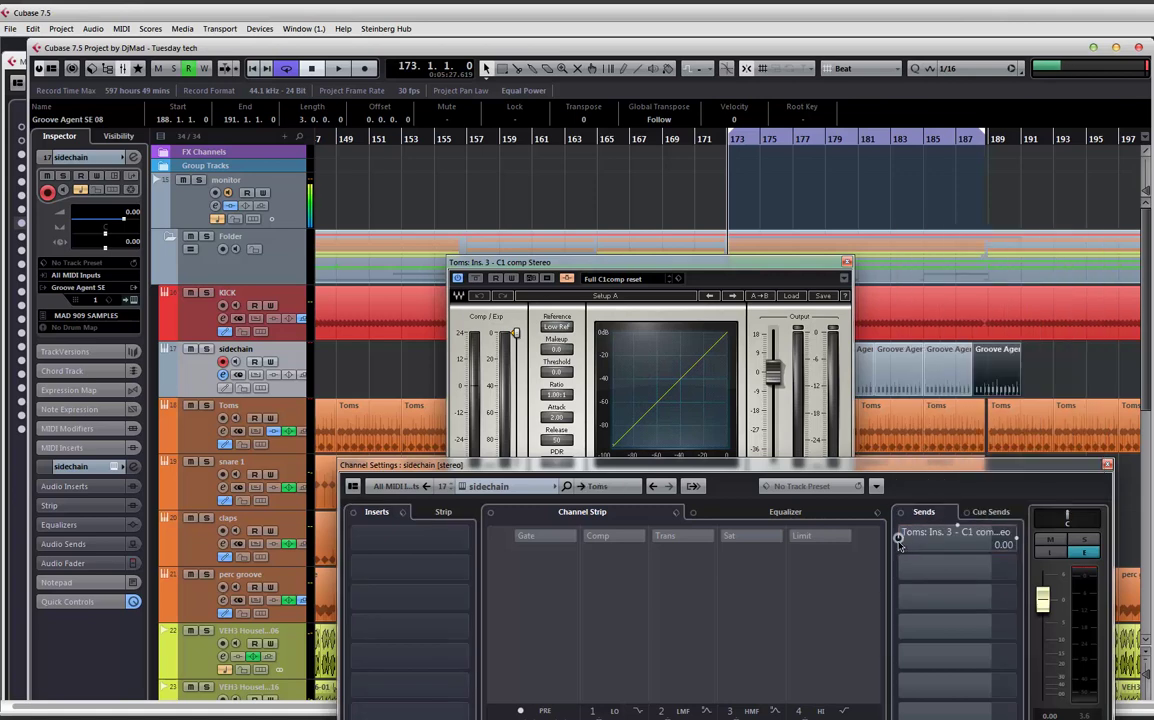
{"action": "left_click_drag", "start_coordinate": [988, 545], "coordinate": [993, 545]}
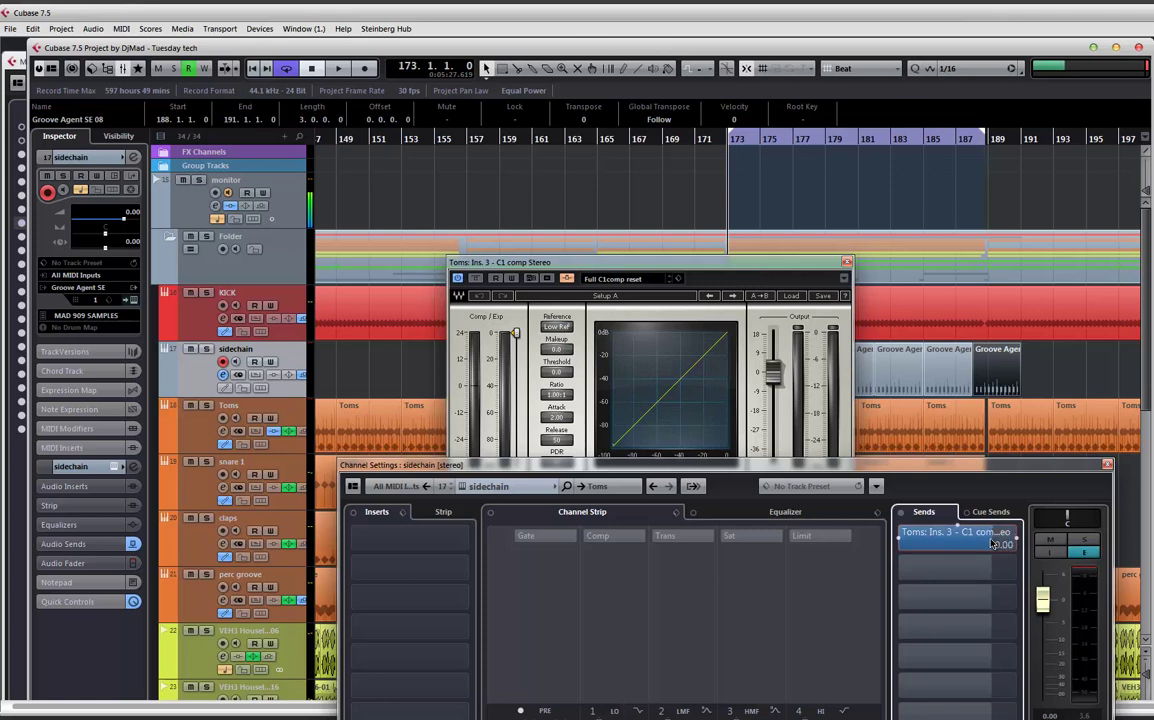
During playback, set the Toms C1 compressor's threshold to -41.4 and attack to 0.01, strengthen the ratio and shorten the release.
{"action": "left_click", "coordinate": [630, 281]}
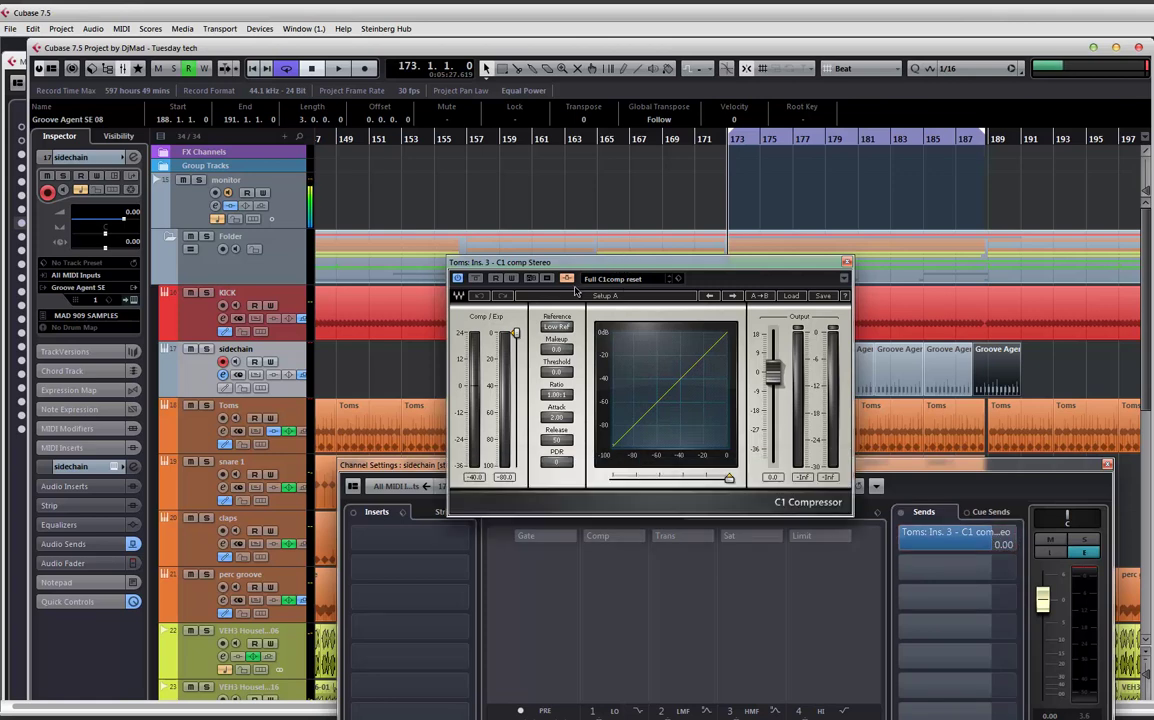
{"action": "key", "text": "space"}
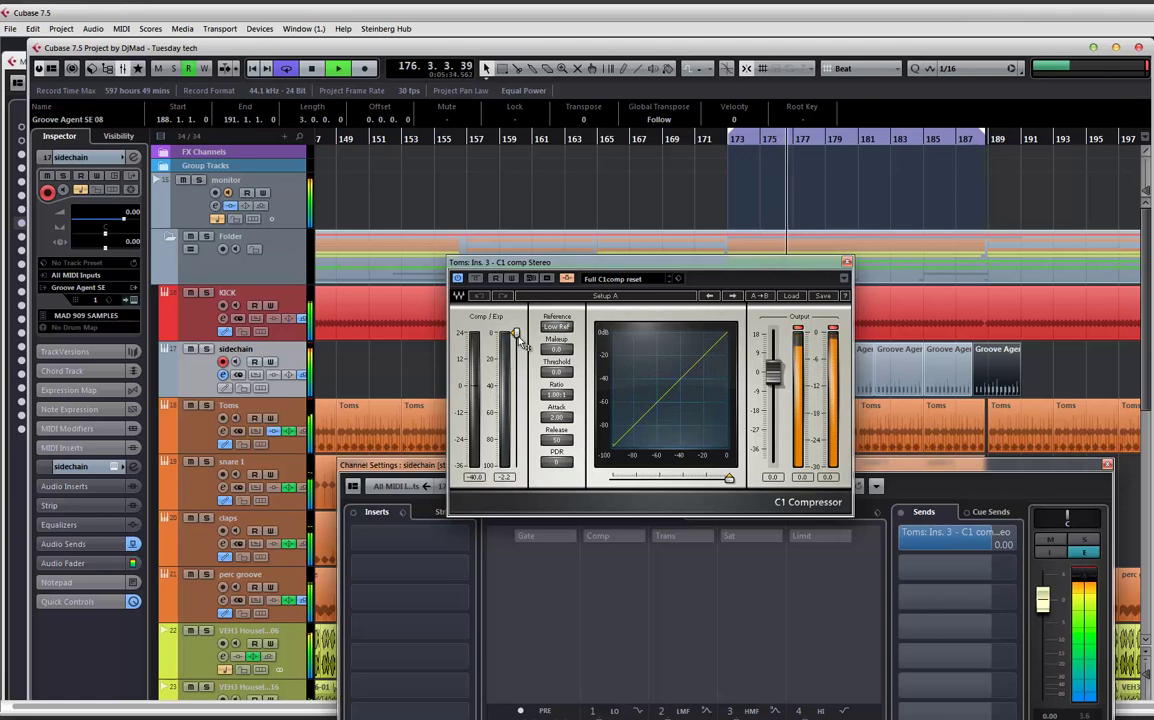
{"action": "left_click_drag", "start_coordinate": [517, 335], "coordinate": [517, 387]}
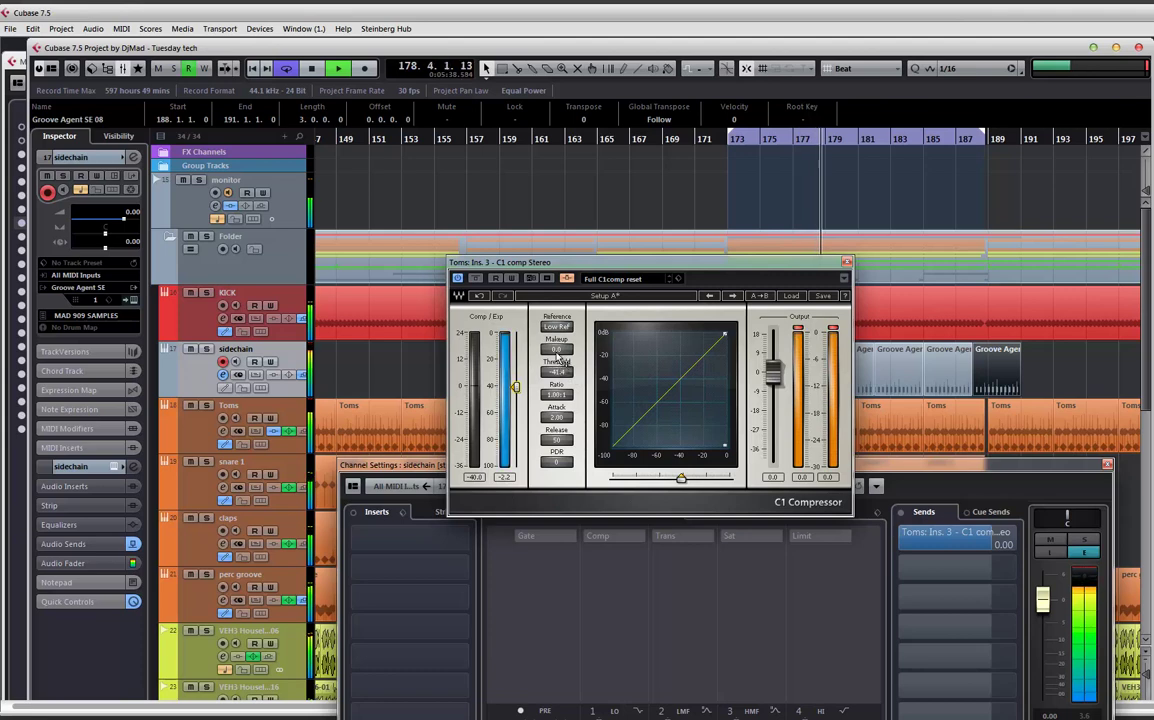
{"action": "left_click_drag", "start_coordinate": [557, 394], "coordinate": [476, 280]}
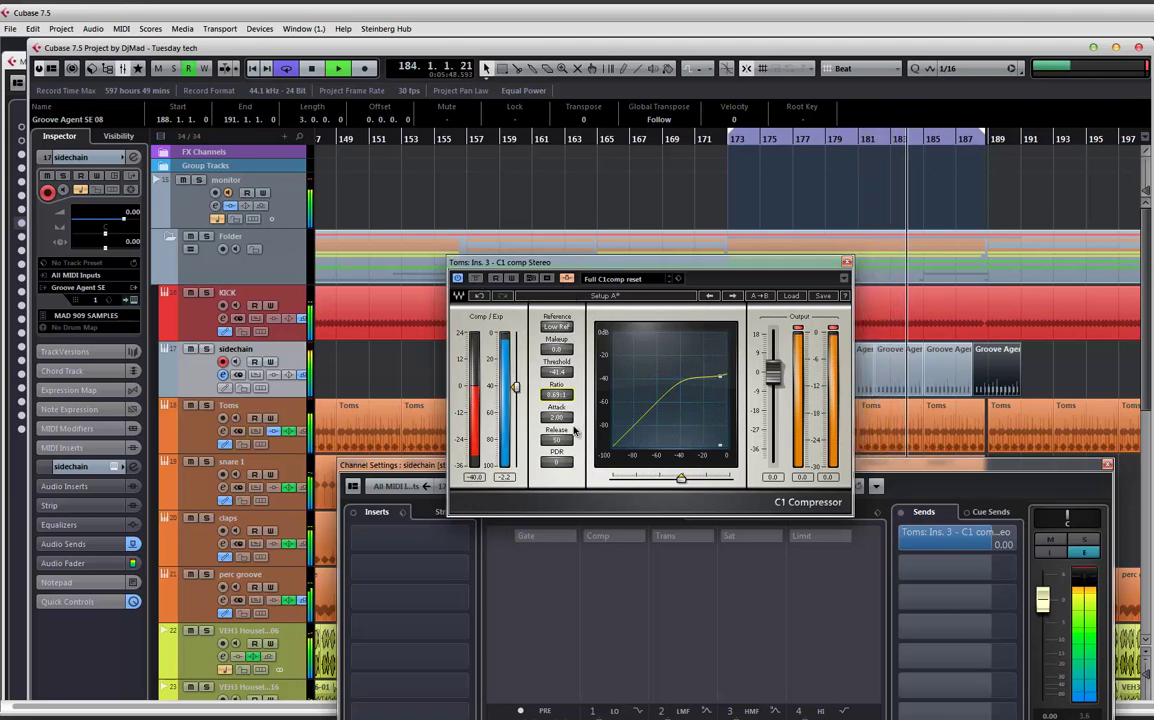
{"action": "left_click_drag", "start_coordinate": [563, 420], "coordinate": [556, 490]}
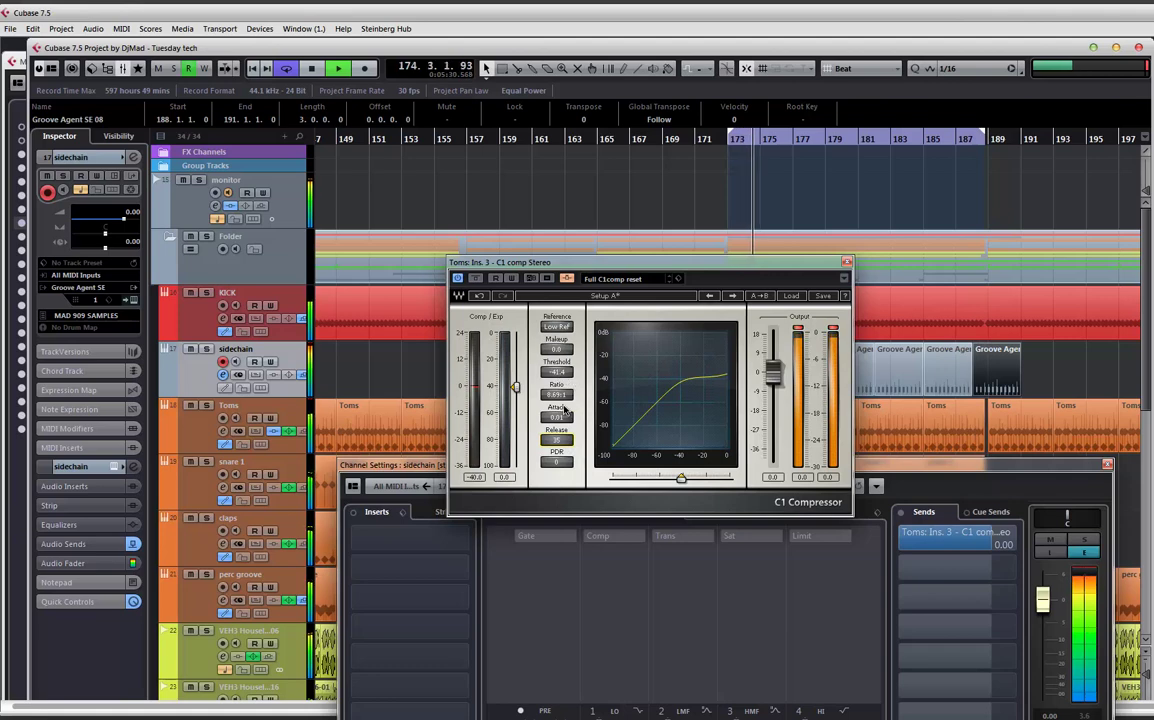
Refine the C1 compressor with a -32.21:1 ratio, a threshold of about -48.7 and a longer release, comparing with bypass before stopping playback.
{"action": "left_click_drag", "start_coordinate": [558, 398], "coordinate": [515, 398]}
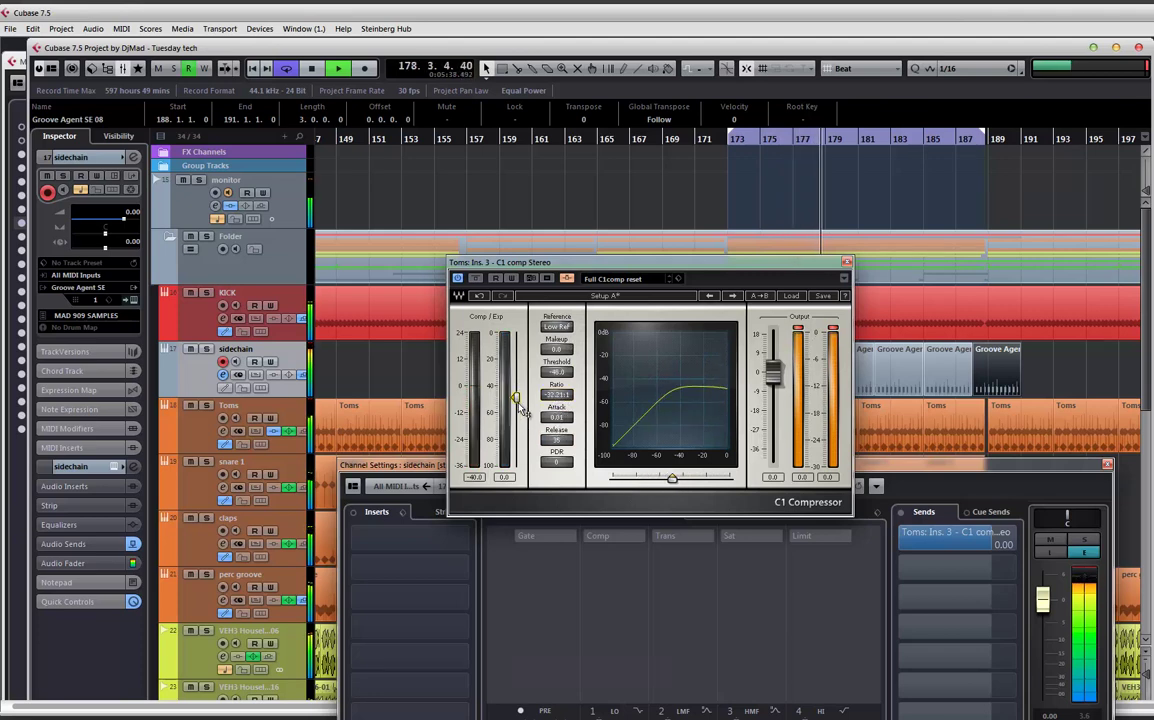
{"action": "left_click", "coordinate": [475, 278]}
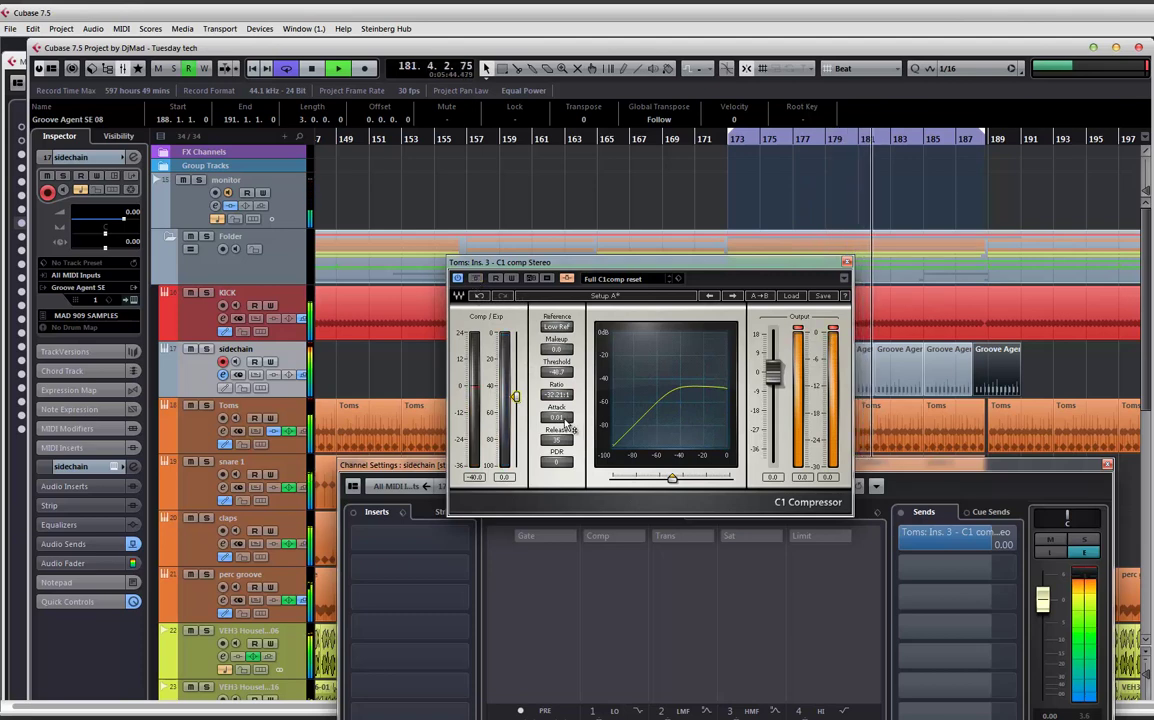
{"action": "left_click_drag", "start_coordinate": [567, 440], "coordinate": [520, 360]}
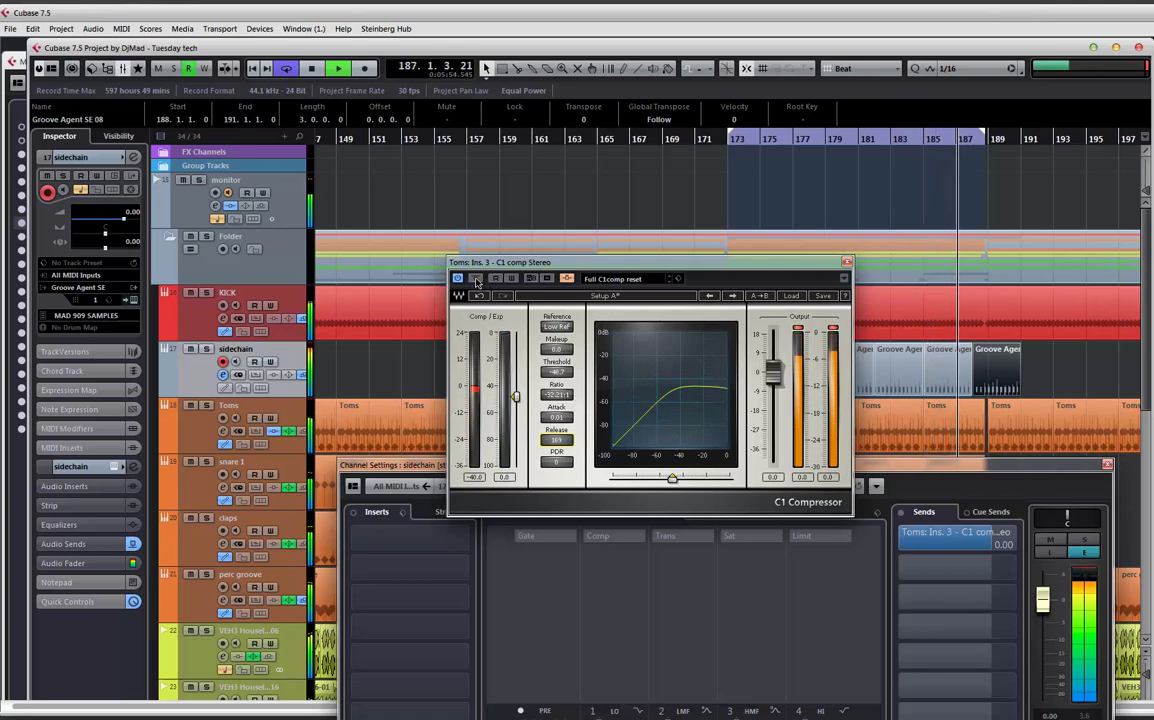
{"action": "key", "text": "space"}
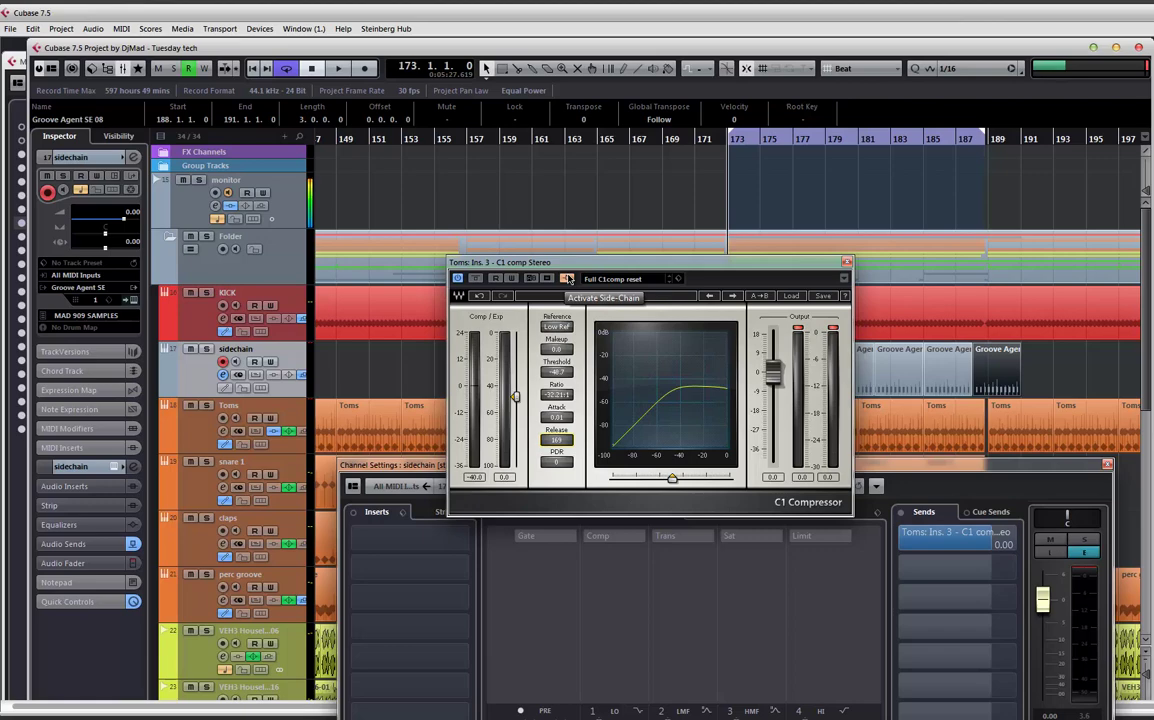
Close the C1 compressor window and remove C1 comp Stereo from the Toms channel's third insert slot.
{"action": "left_click", "coordinate": [846, 263]}
{"action": "left_click_drag", "start_coordinate": [642, 467], "coordinate": [633, 335]}
{"action": "left_click_drag", "start_coordinate": [520, 331], "coordinate": [511, 517]}
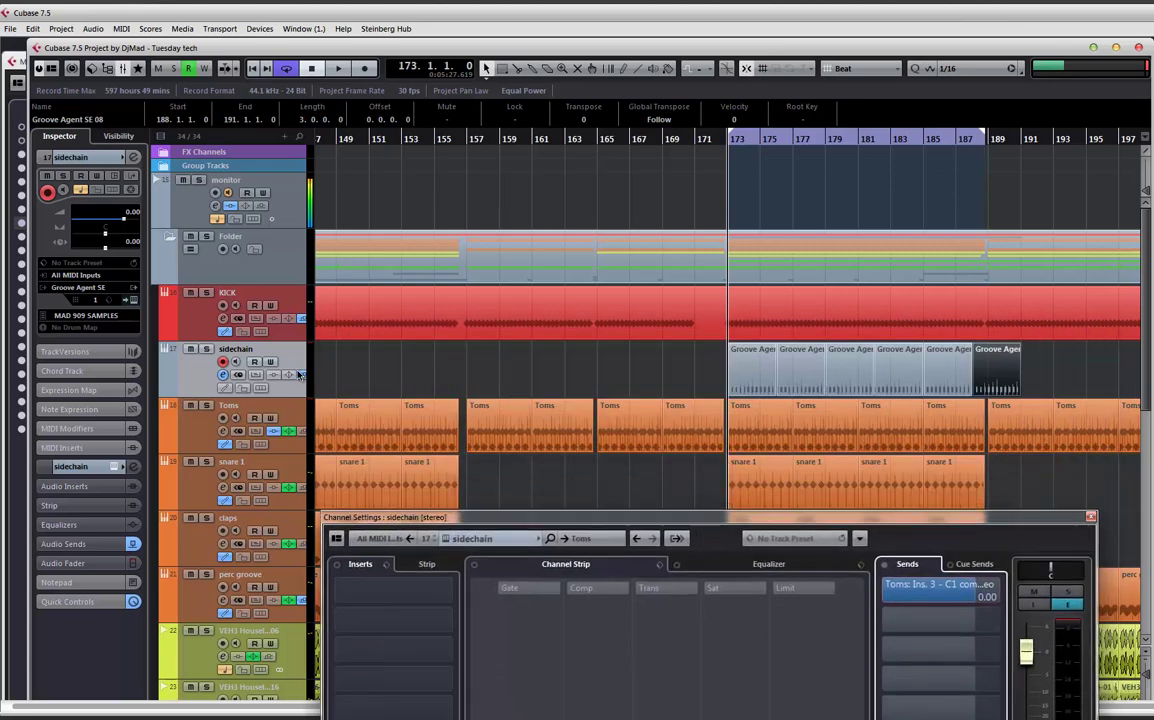
{"action": "left_click", "coordinate": [208, 427]}
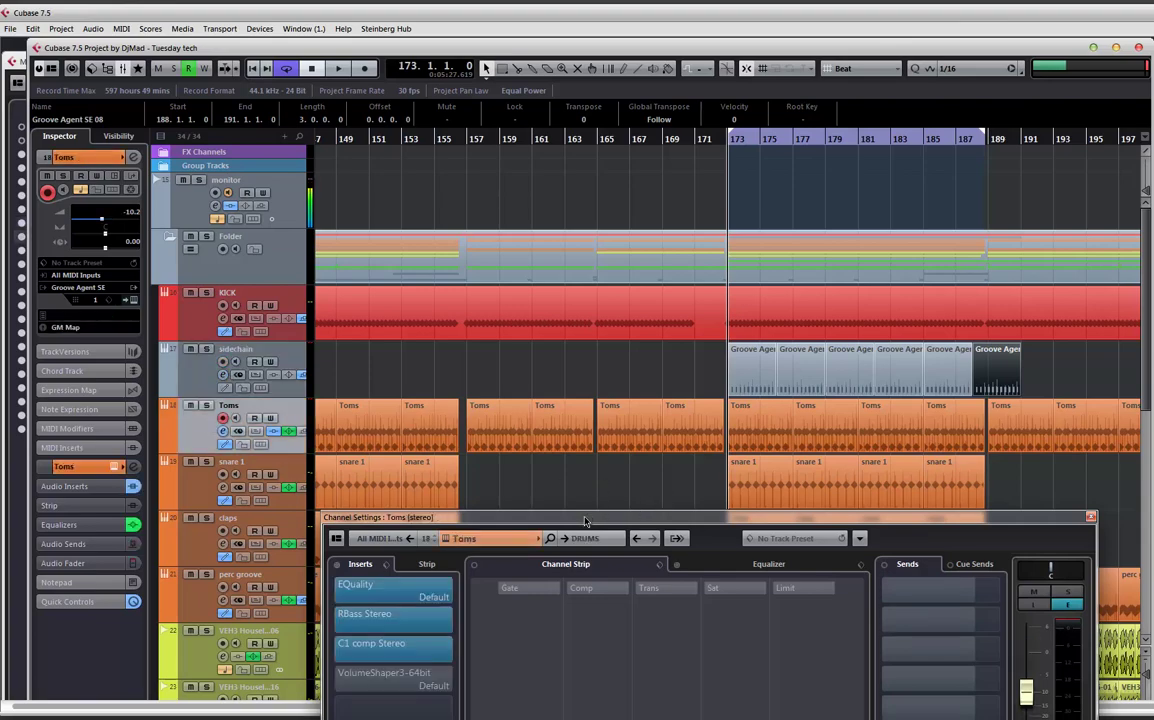
{"action": "left_click_drag", "start_coordinate": [585, 521], "coordinate": [598, 326]}
{"action": "left_click", "coordinate": [465, 456]}
{"action": "scroll", "coordinate": [390, 540], "scroll_direction": "up", "scroll_amount": 5}
{"action": "left_click", "coordinate": [387, 488]}
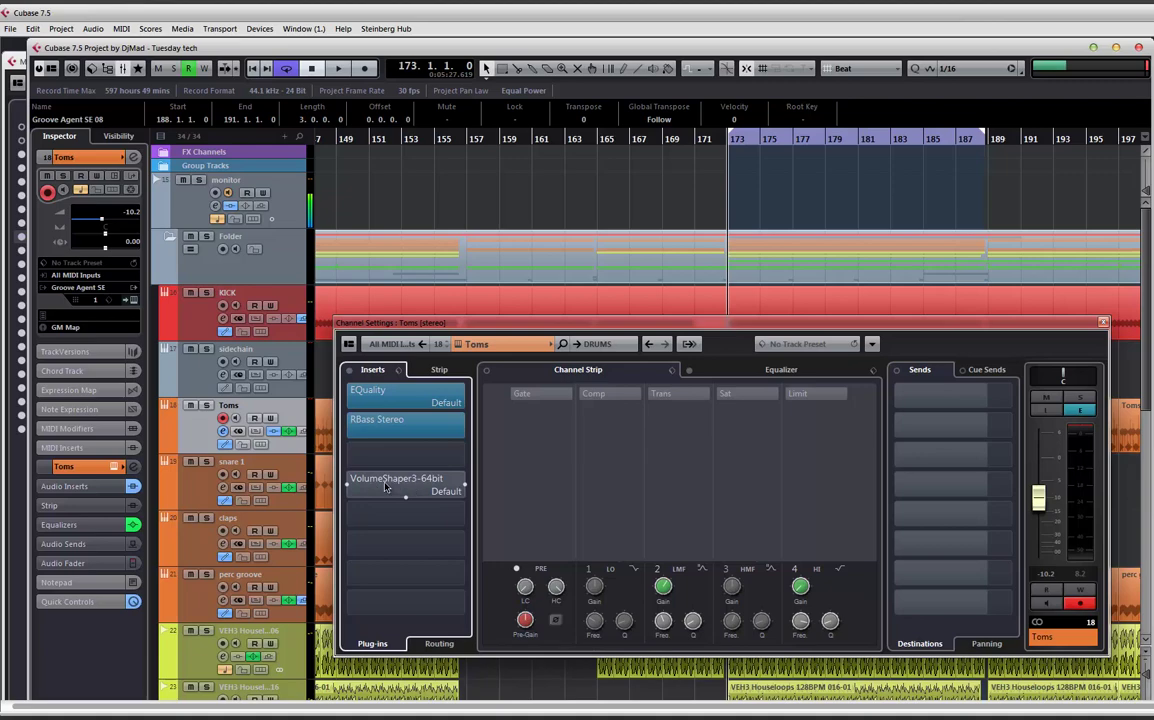
Open VolumeShaper3-64bit from the Toms channel's fourth insert slot and move the windows clear of the track list.
{"action": "left_click", "coordinate": [401, 489]}
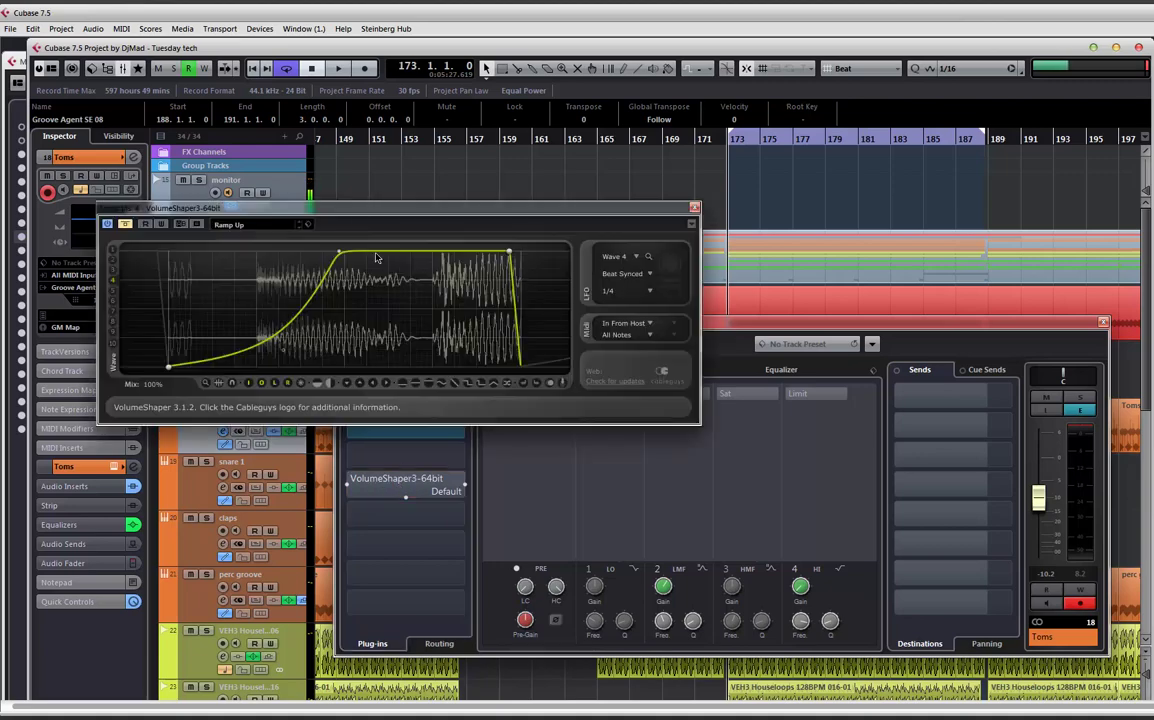
{"action": "left_click_drag", "start_coordinate": [345, 216], "coordinate": [684, 218]}
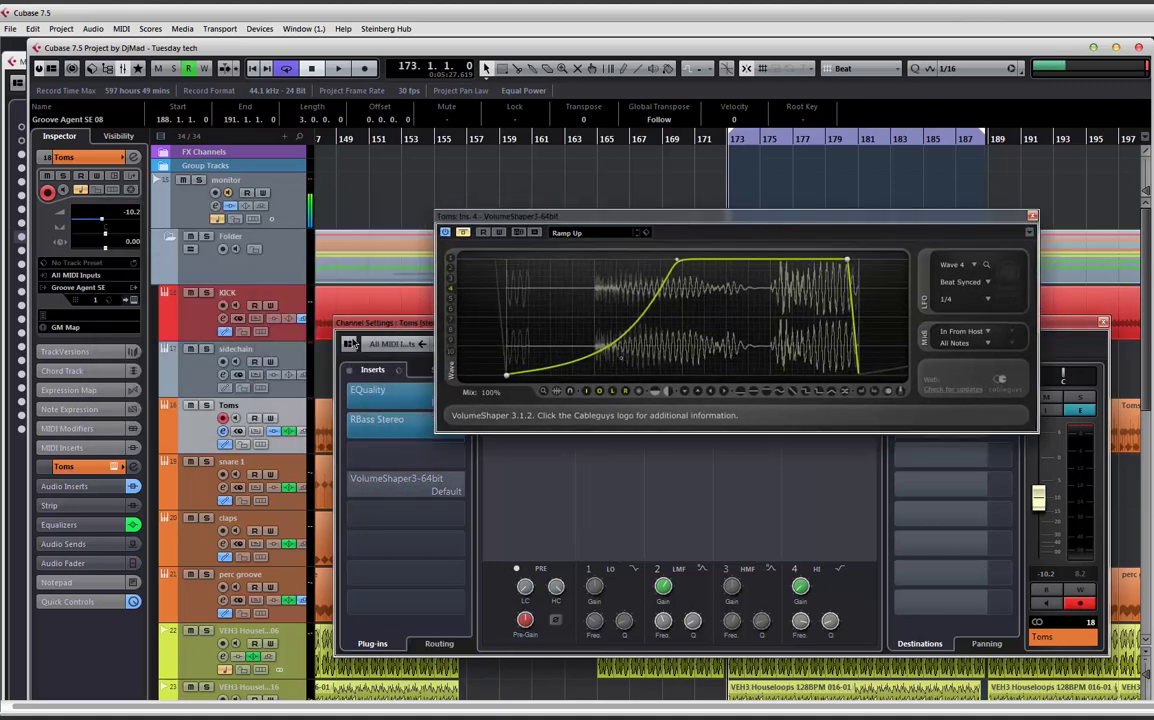
{"action": "left_click_drag", "start_coordinate": [387, 325], "coordinate": [648, 438]}
{"action": "left_click_drag", "start_coordinate": [560, 217], "coordinate": [691, 488]}
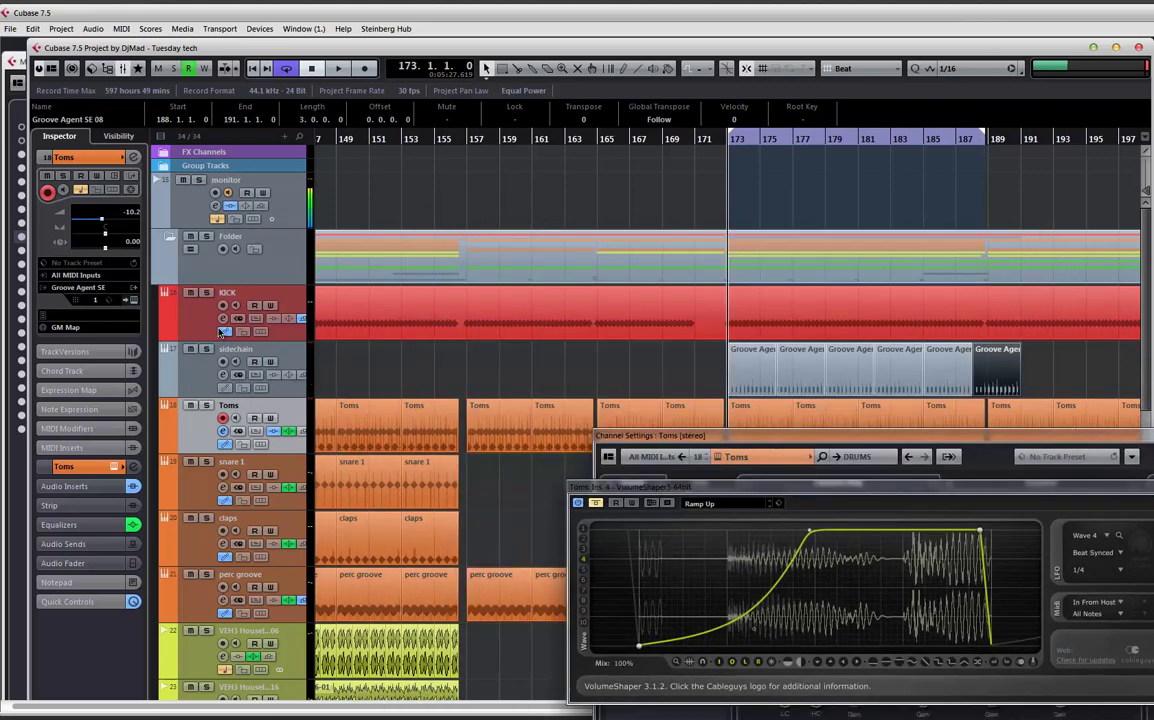
Delete the sidechain track and move the VolumeShaper window away from the channel settings.
{"action": "left_click", "coordinate": [195, 374]}
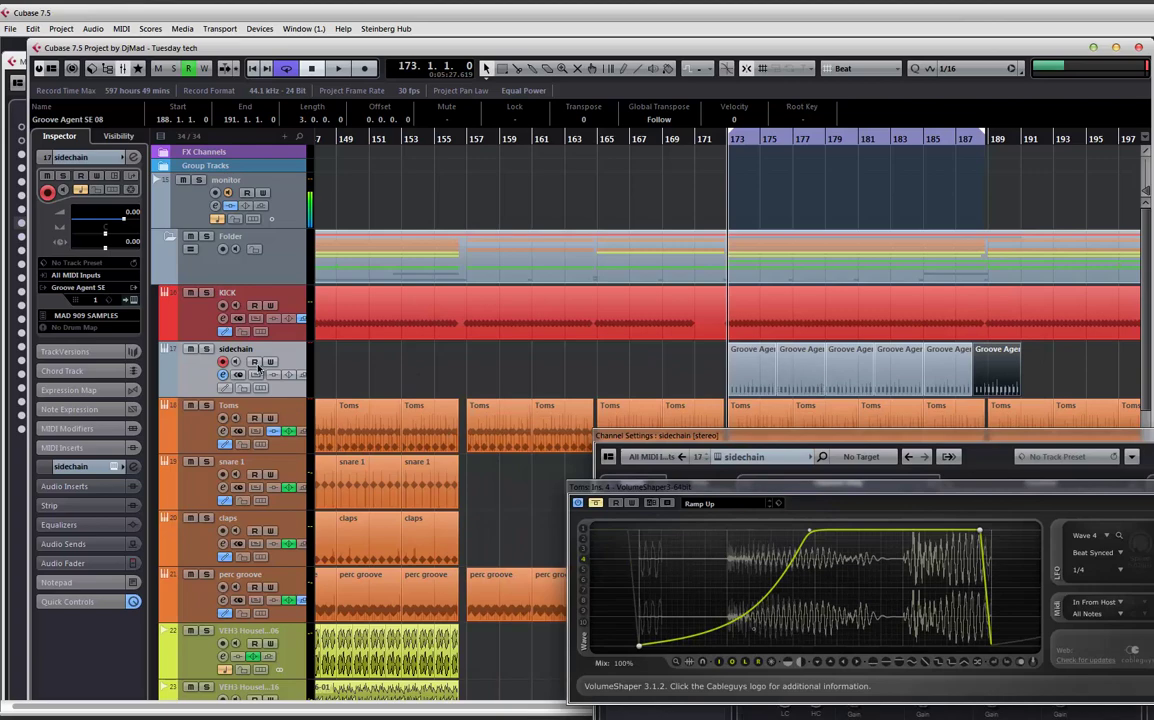
{"action": "right_click", "coordinate": [212, 363]}
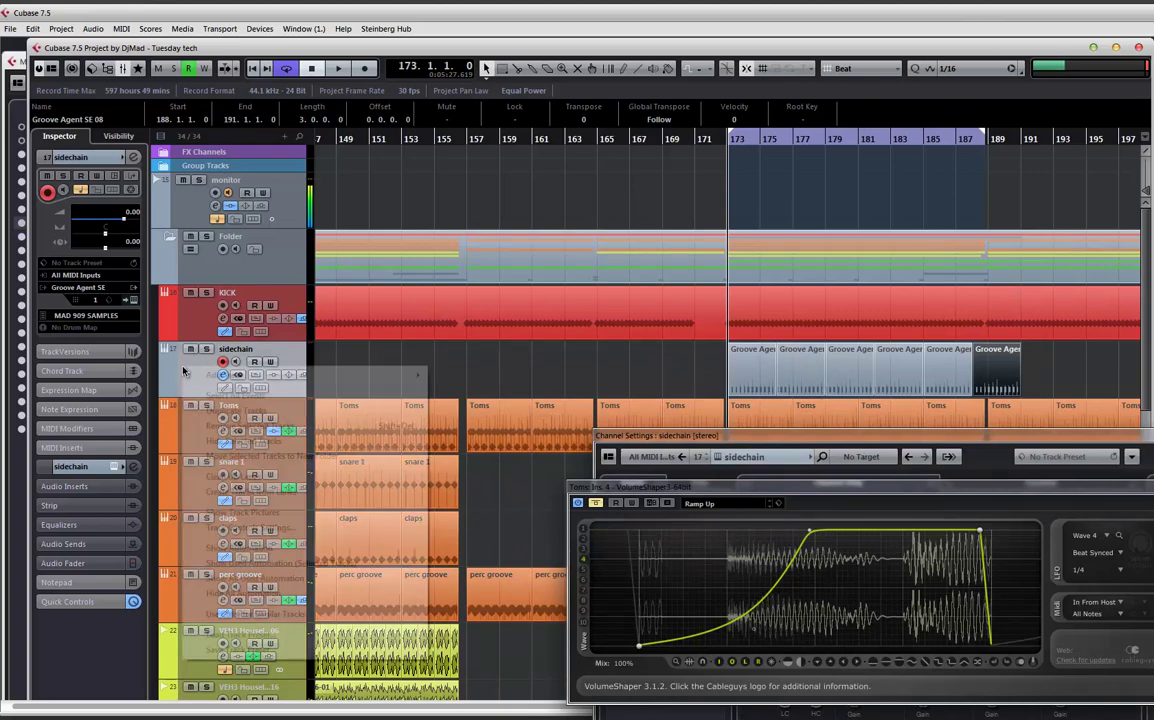
{"action": "left_click", "coordinate": [232, 426]}
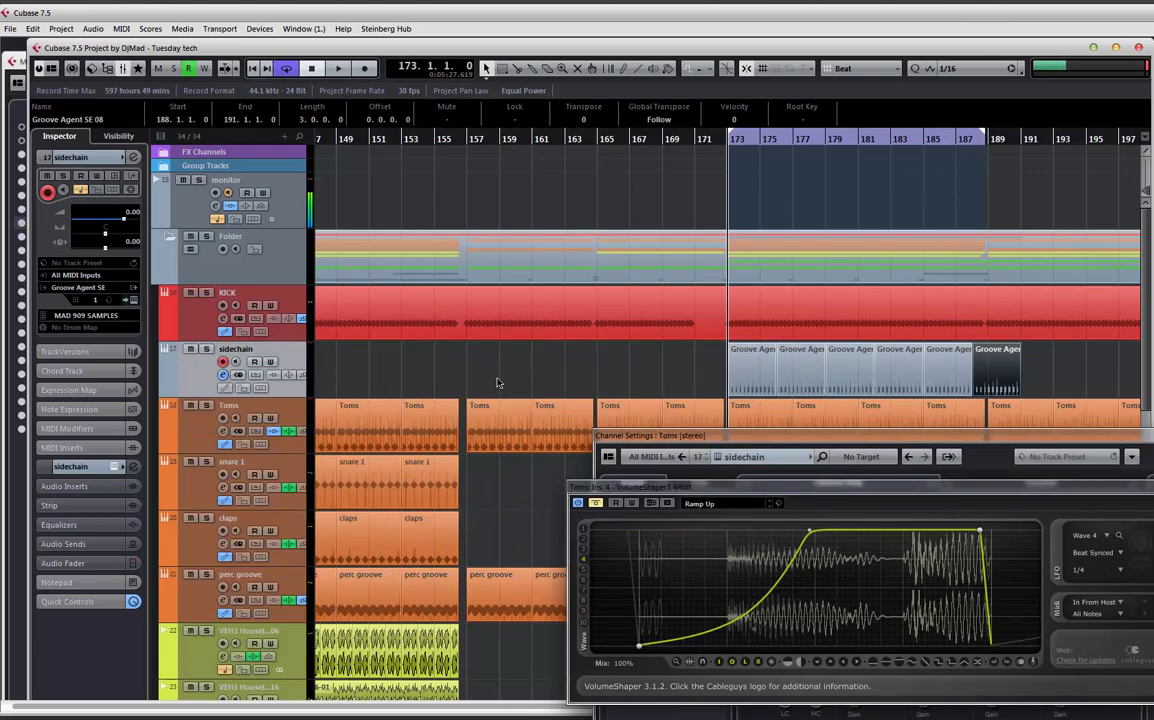
{"action": "left_click_drag", "start_coordinate": [760, 495], "coordinate": [622, 153]}
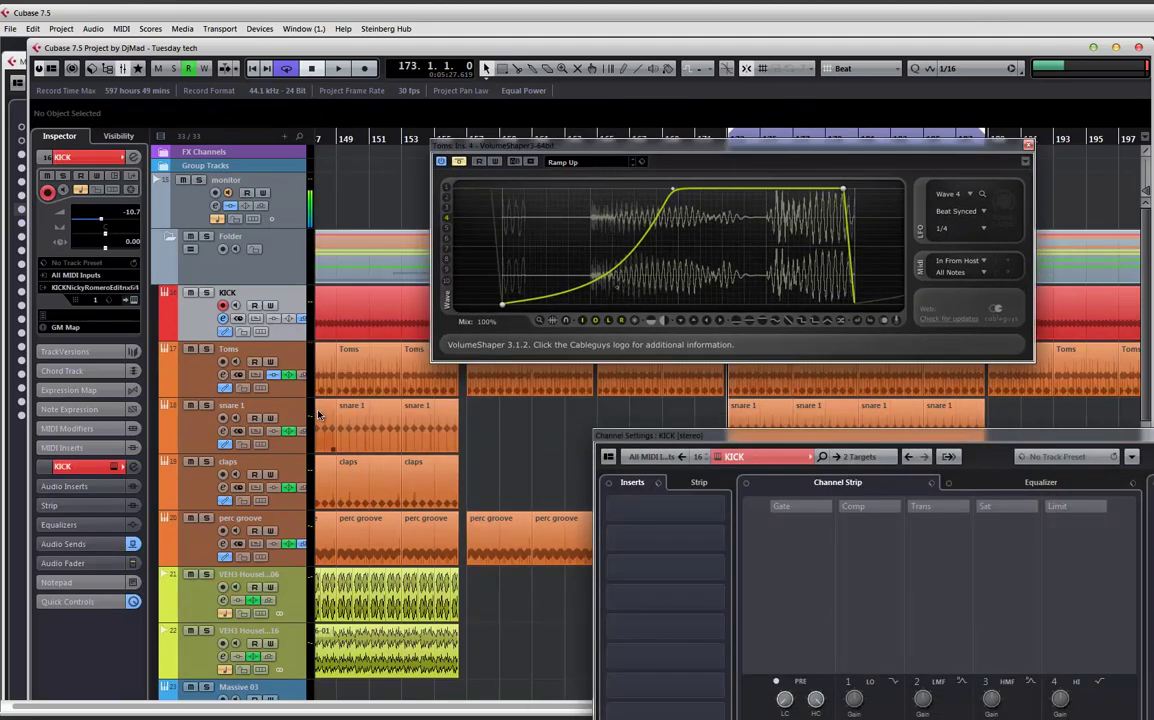
Take VolumeShaper out of bypass during playback, shift the ramp's upper corner later, and bend the Toms volume curve more steeply.
{"action": "key", "text": "space"}
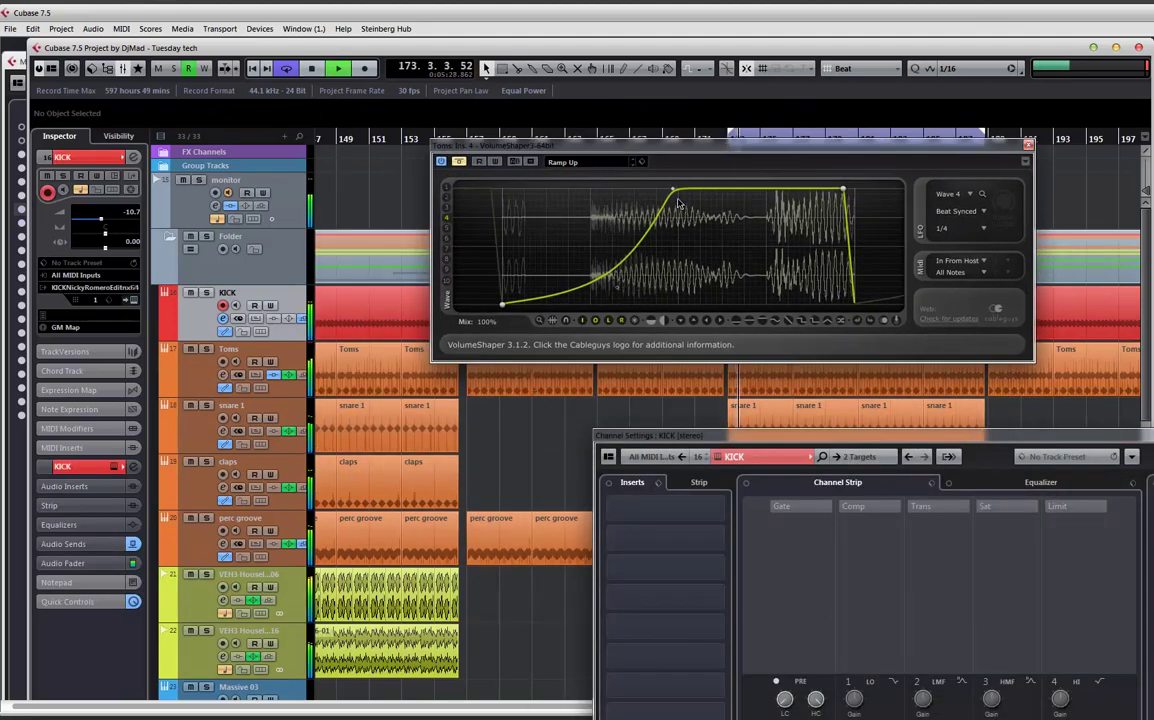
{"action": "left_click_drag", "start_coordinate": [673, 190], "coordinate": [699, 189]}
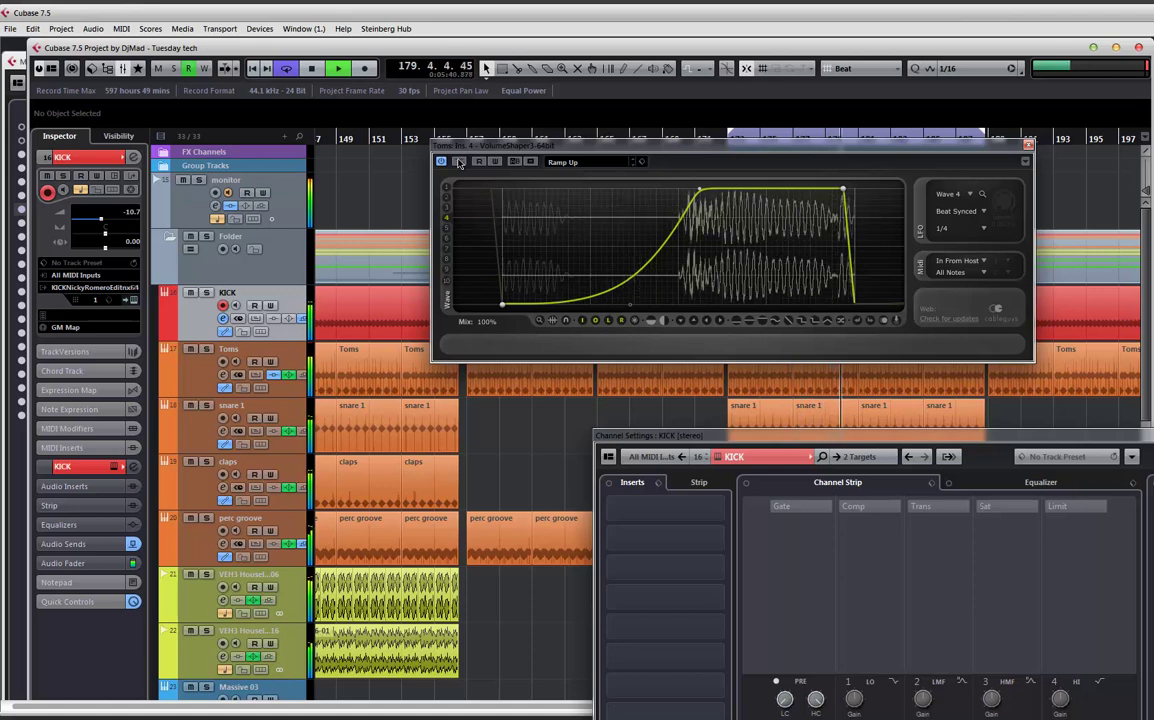
{"action": "key", "text": "space"}
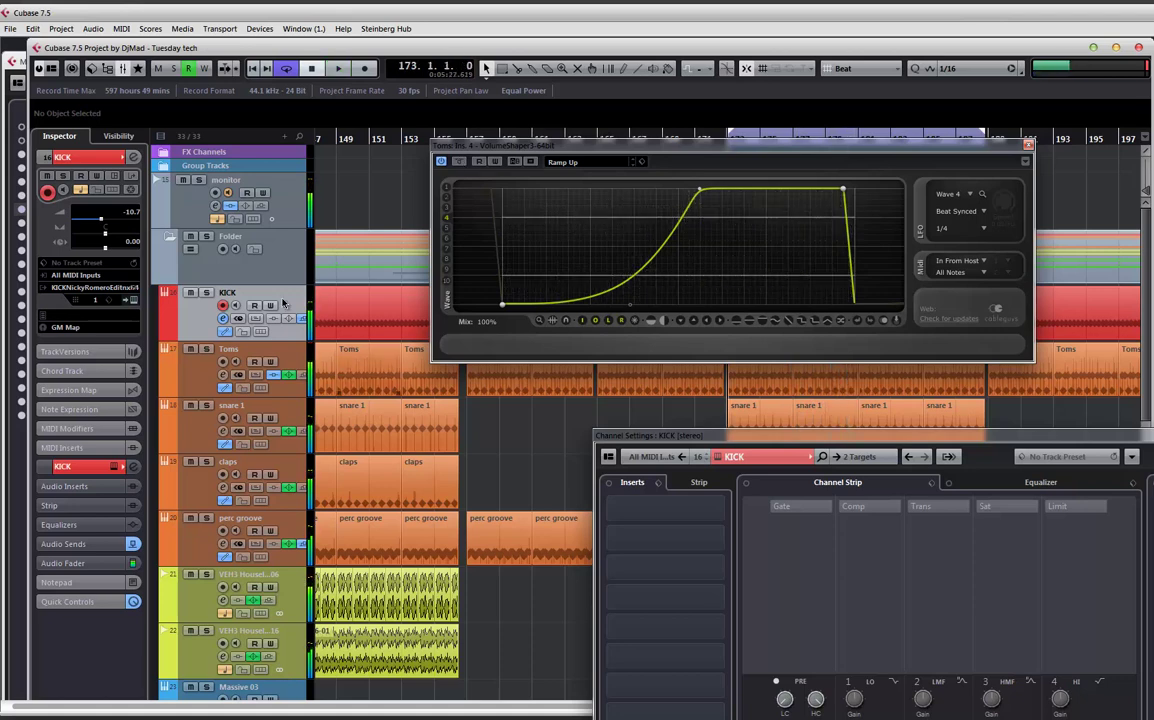
{"action": "left_click", "coordinate": [196, 364]}
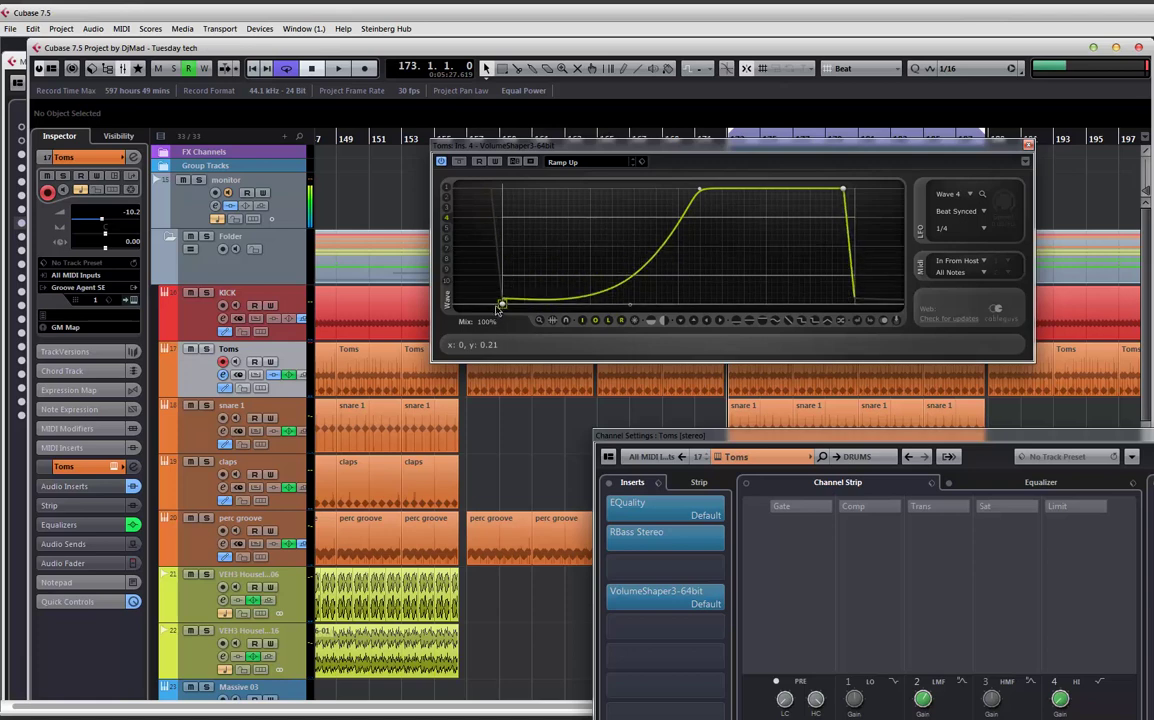
{"action": "left_click_drag", "start_coordinate": [645, 271], "coordinate": [652, 263]}
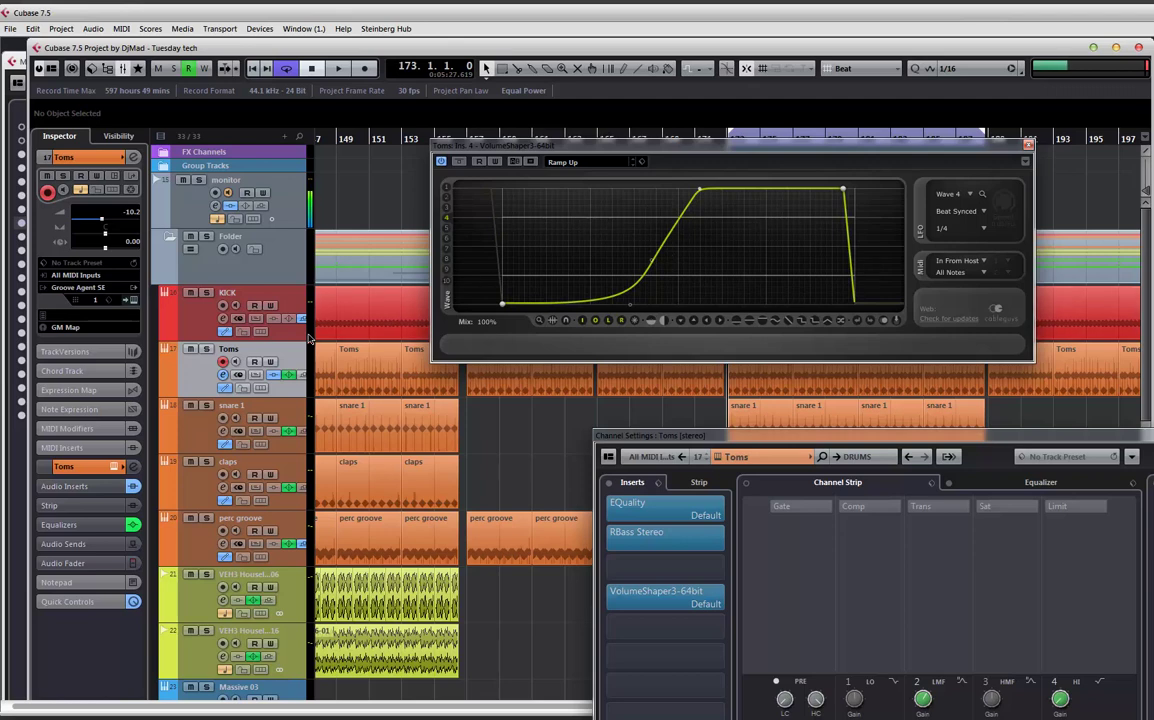
Solo the Toms track and compare its playback with VolumeShaper bypassed and active.
{"action": "left_click", "coordinate": [206, 350]}
{"action": "key", "text": "space"}
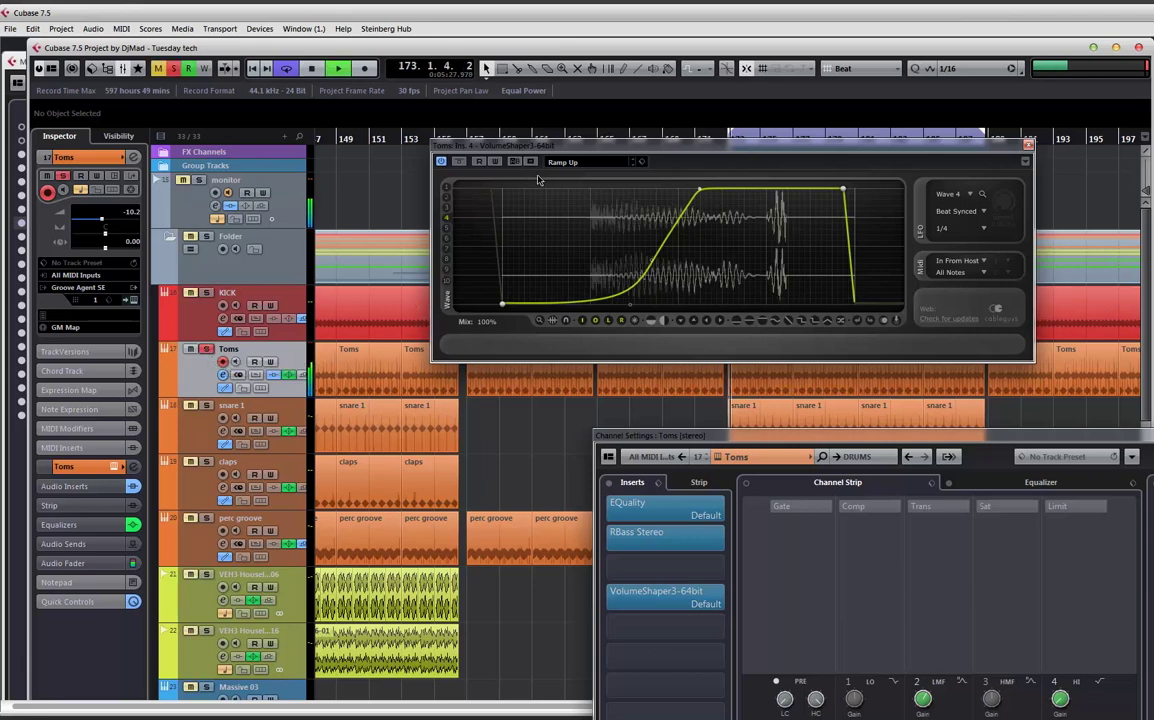
{"action": "left_click", "coordinate": [460, 162]}
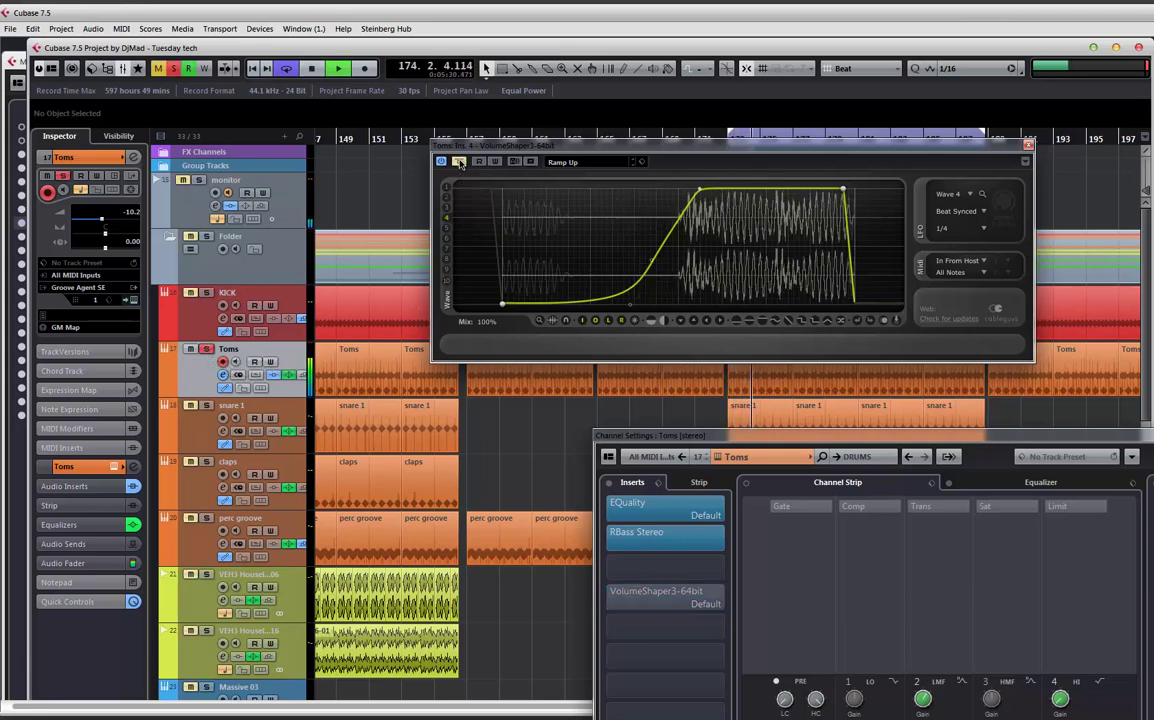
{"action": "left_click", "coordinate": [460, 162]}
Reshape the volume curve into a straight ramp starting at x 0, y 0.00, then stop playback and unsolo Toms.
{"action": "mouse_move", "coordinate": [503, 304]}
{"action": "left_mouse_down"}
{"action": "mouse_move", "coordinate": [501, 189]}
{"action": "mouse_move", "coordinate": [509, 303]}
{"action": "left_mouse_up"}
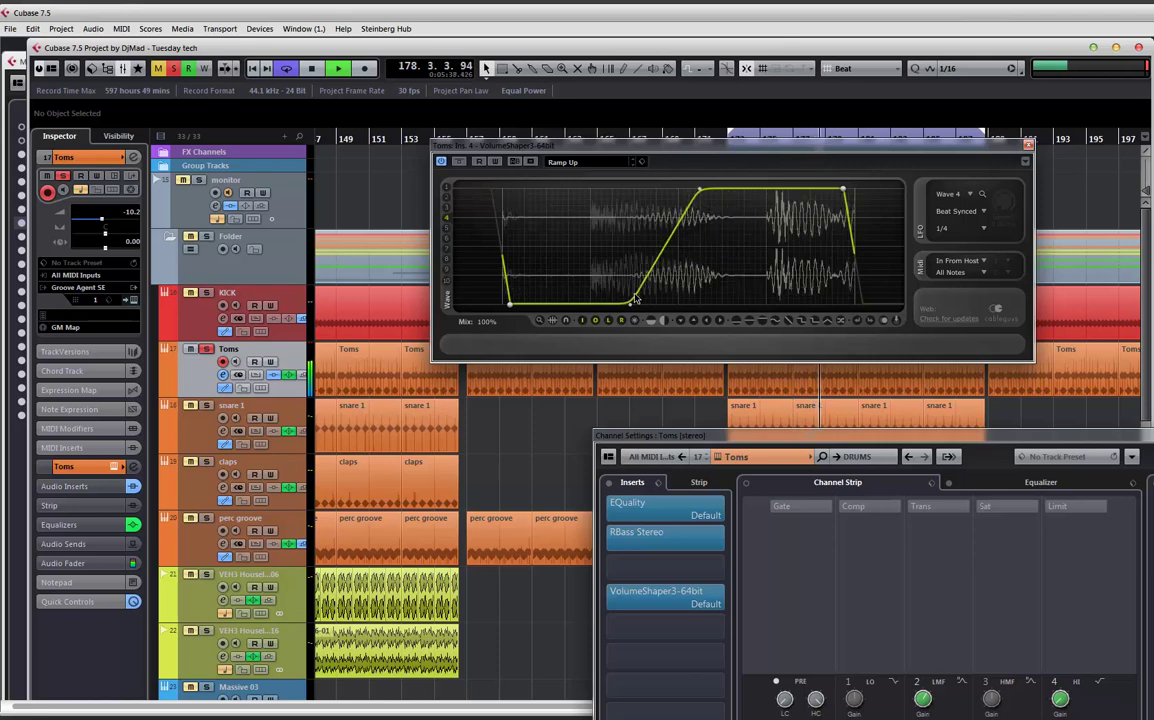
{"action": "left_click_drag", "start_coordinate": [630, 305], "coordinate": [501, 306]}
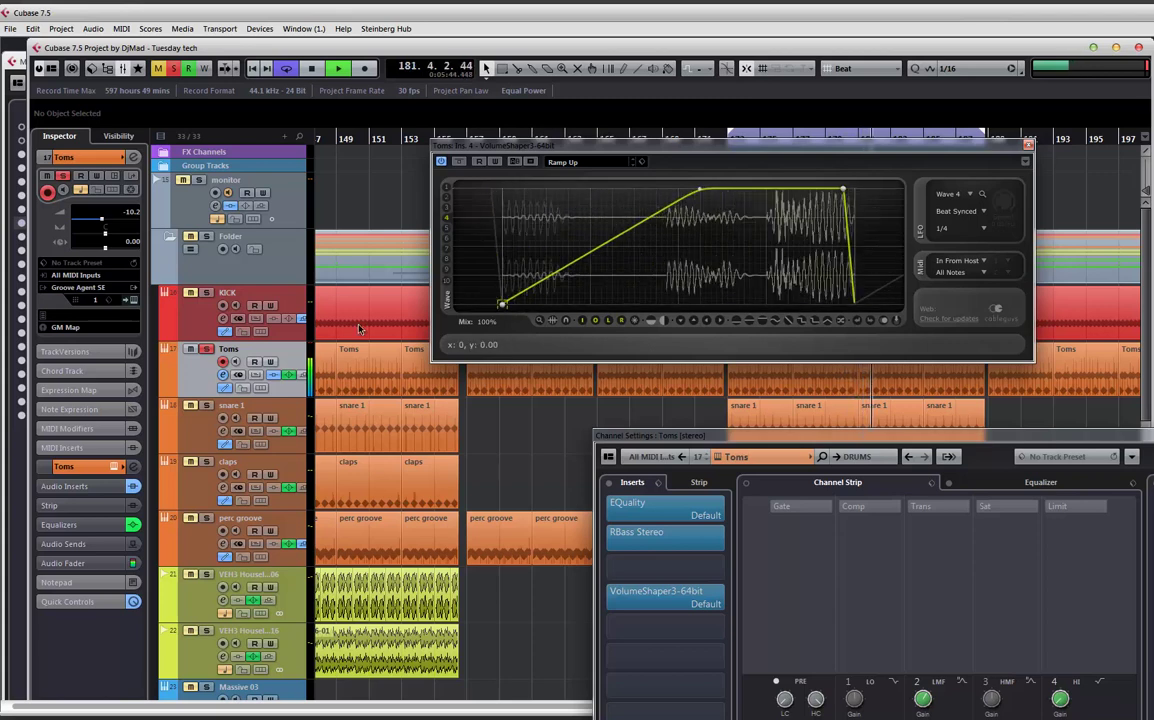
{"action": "key", "text": "space"}
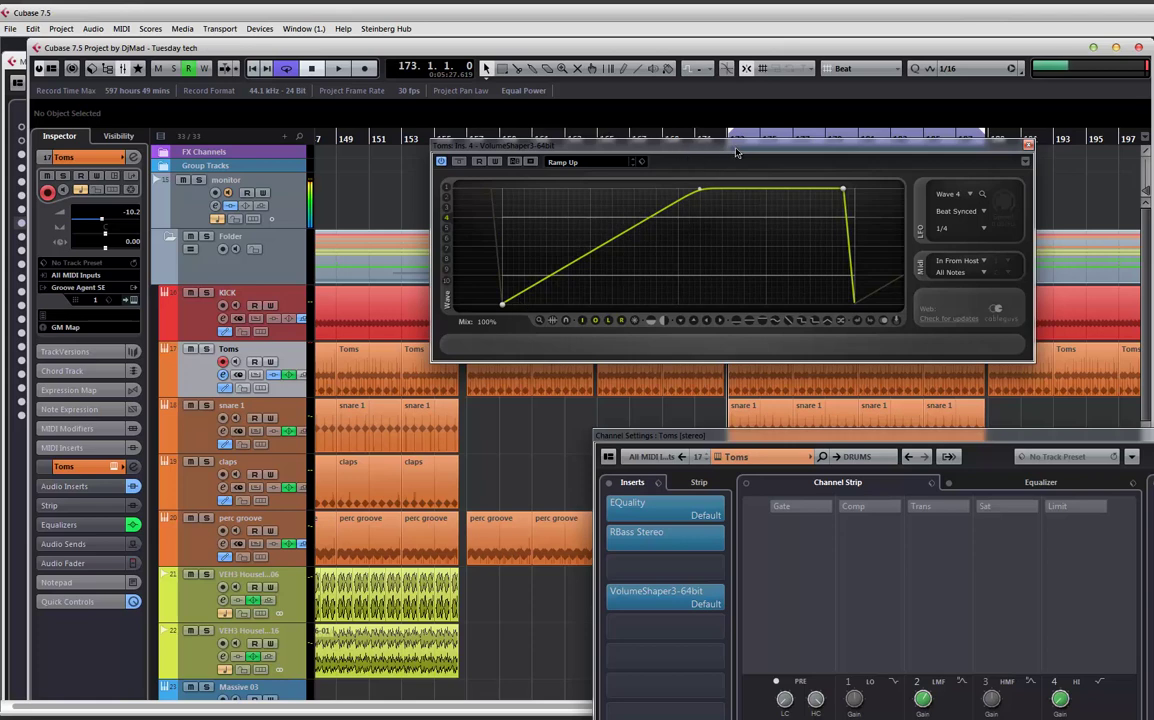
Move the VolumeShaper window clear of the ruler, examine the curves in its numbered wave slots, and return to wave 4.
{"action": "left_click_drag", "start_coordinate": [668, 138], "coordinate": [651, 130]}
{"action": "left_click_drag", "start_coordinate": [740, 143], "coordinate": [712, 188]}
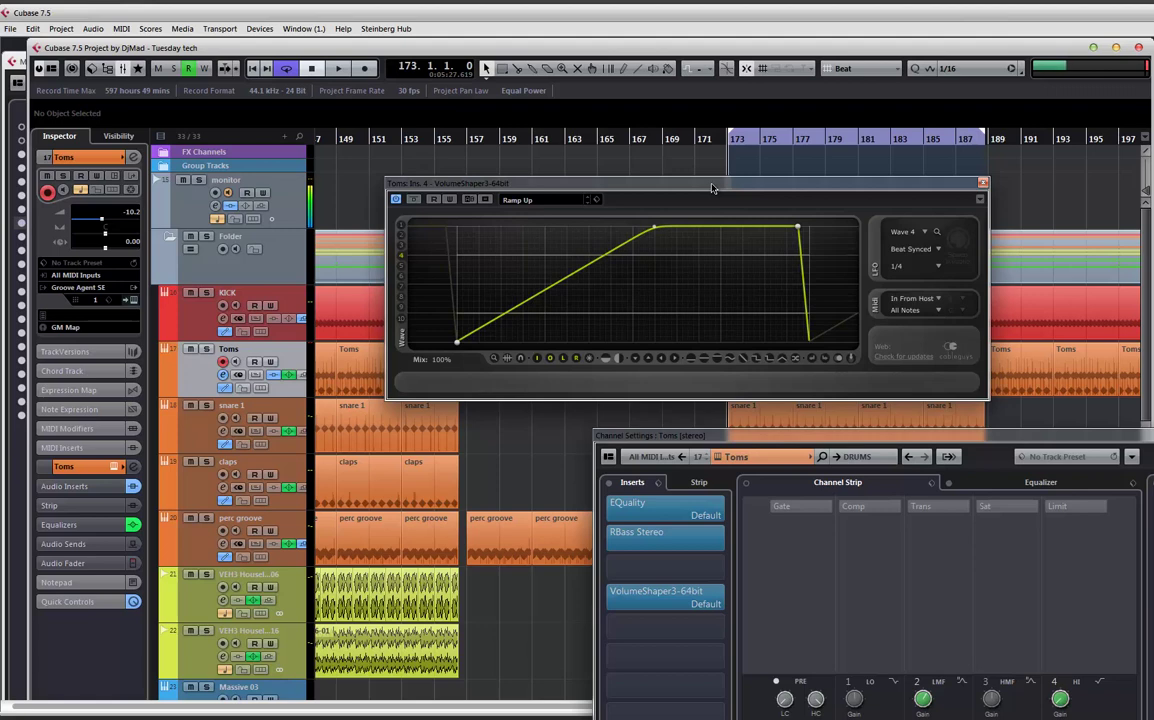
{"action": "left_click", "coordinate": [401, 250]}
{"action": "left_click", "coordinate": [401, 244]}
{"action": "left_click", "coordinate": [401, 238]}
{"action": "left_click", "coordinate": [401, 237]}
{"action": "left_click", "coordinate": [402, 258]}
{"action": "left_click", "coordinate": [402, 268]}
{"action": "left_click", "coordinate": [402, 278]}
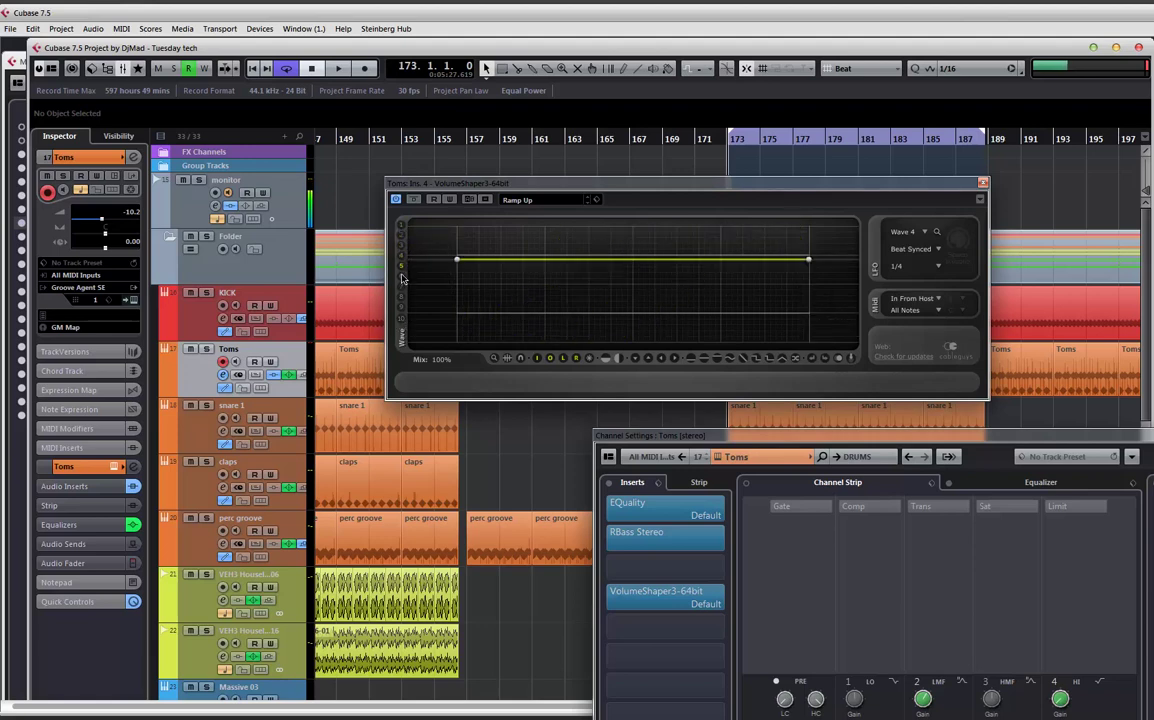
{"action": "left_click", "coordinate": [402, 288]}
{"action": "left_click", "coordinate": [402, 298]}
{"action": "left_click", "coordinate": [402, 308]}
{"action": "left_click", "coordinate": [402, 236]}
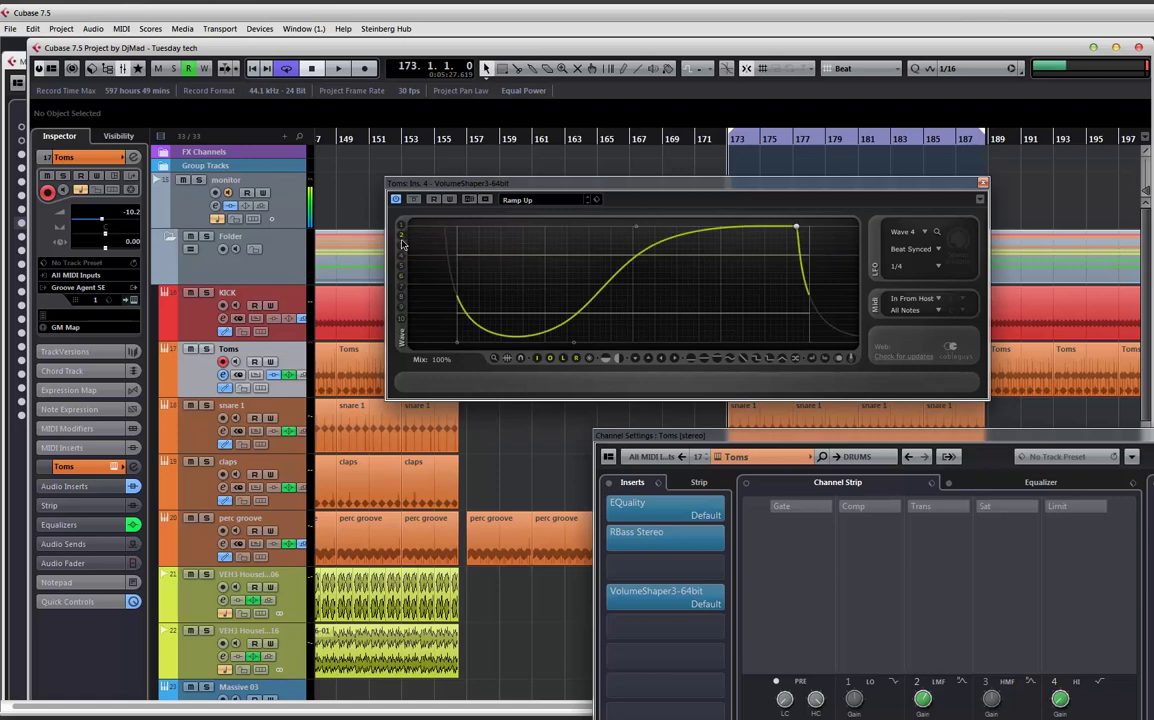
{"action": "left_click", "coordinate": [402, 244]}
{"action": "left_click", "coordinate": [402, 255]}
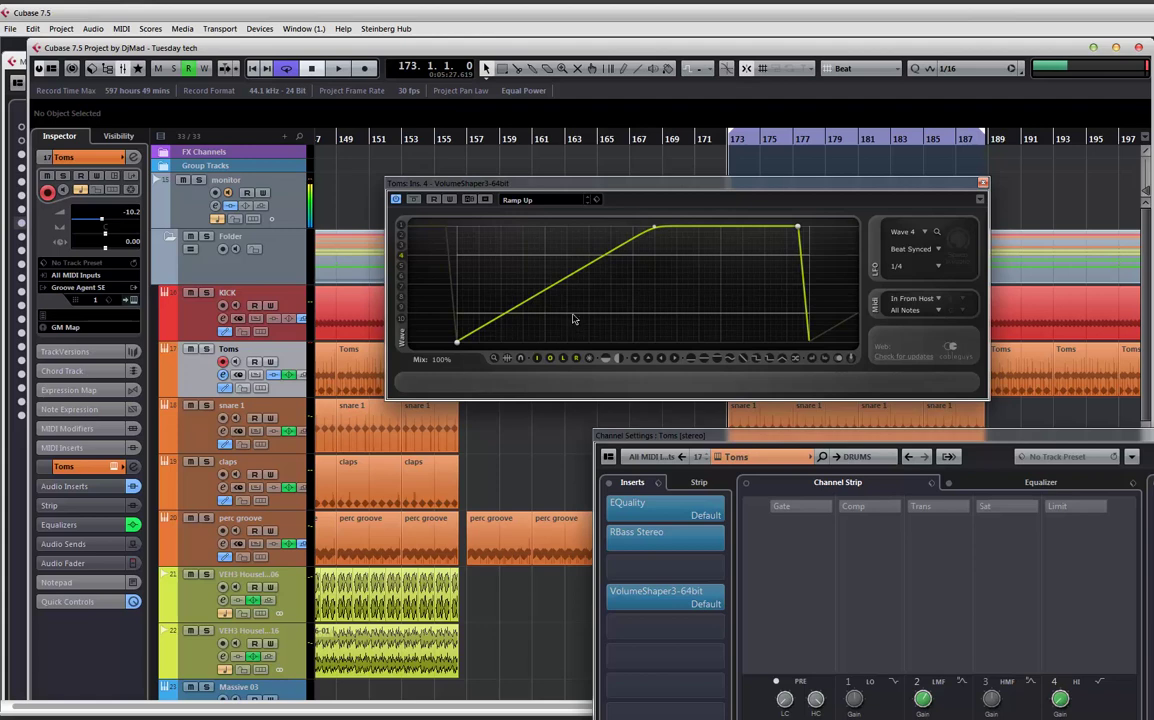
Bend wave 4's rising ramp into a downward-bowed curve and audition it in the loop.
{"action": "left_click_drag", "start_coordinate": [582, 265], "coordinate": [595, 294]}
{"action": "key", "text": "space"}
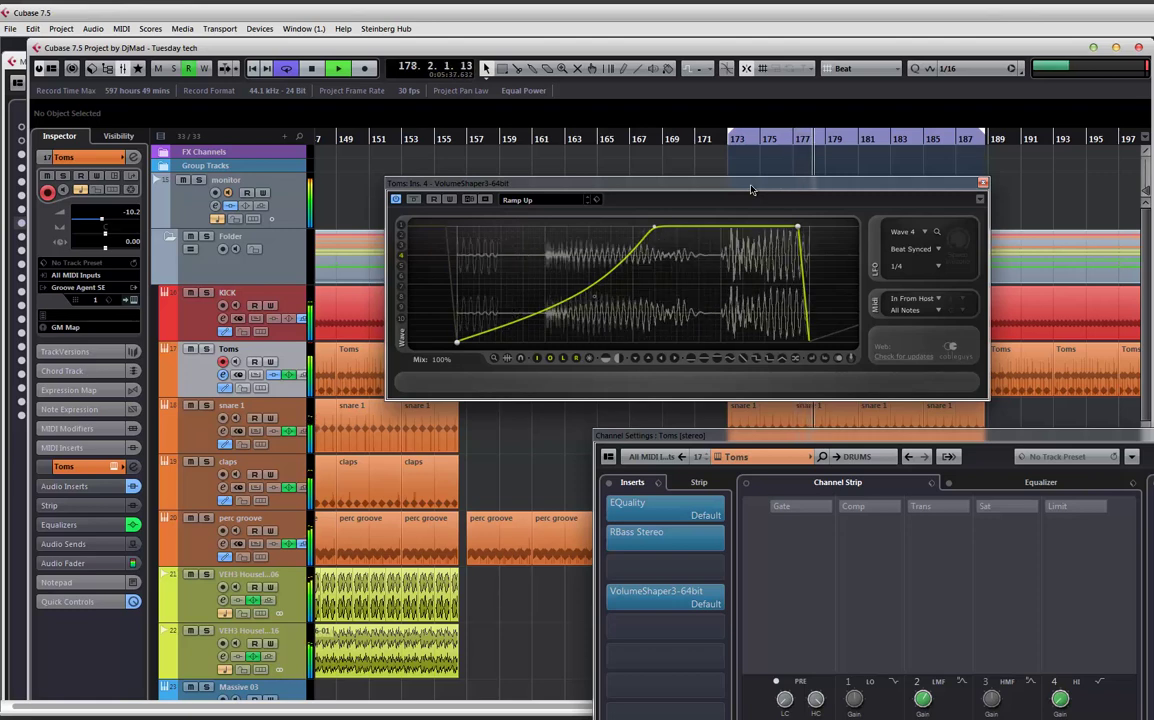
{"action": "key", "text": "space"}
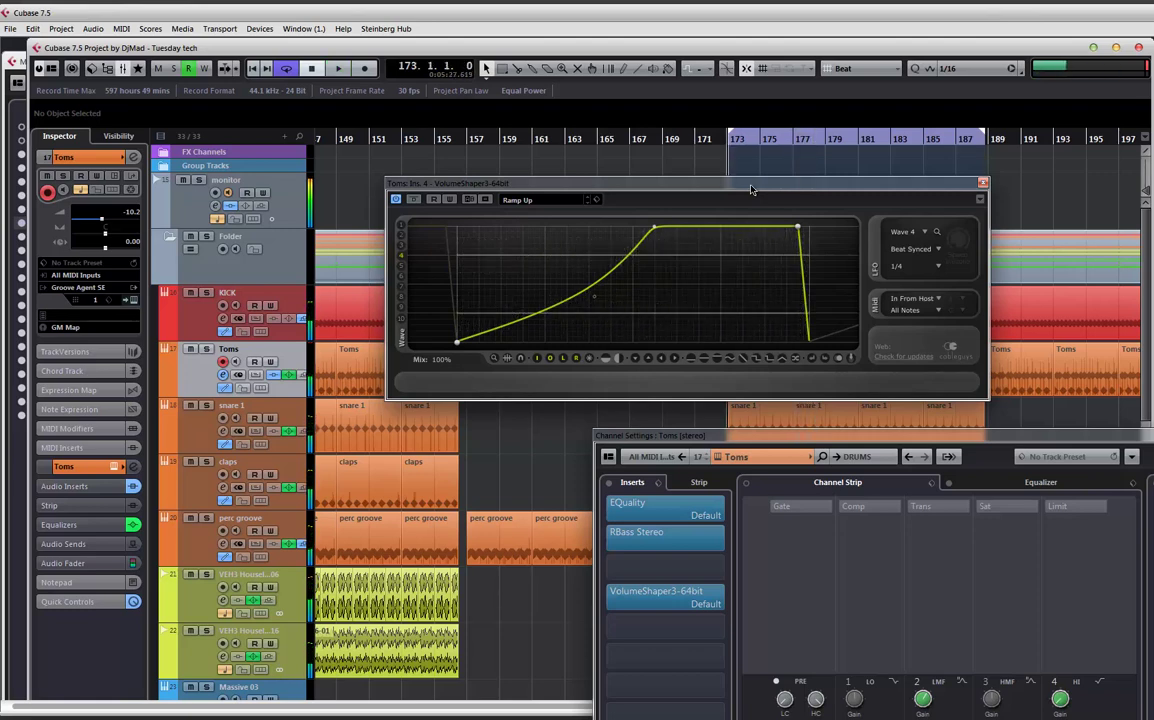